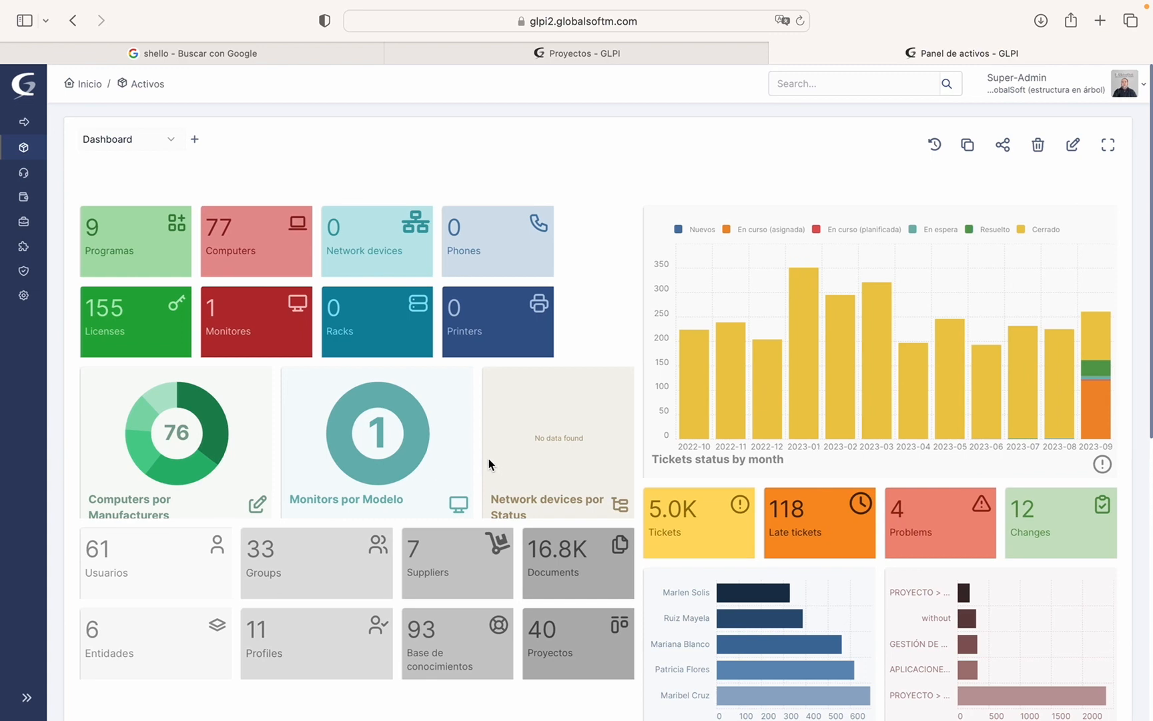
Open the Usuarios list under Administración and look through the registered users
left_click(25, 147)
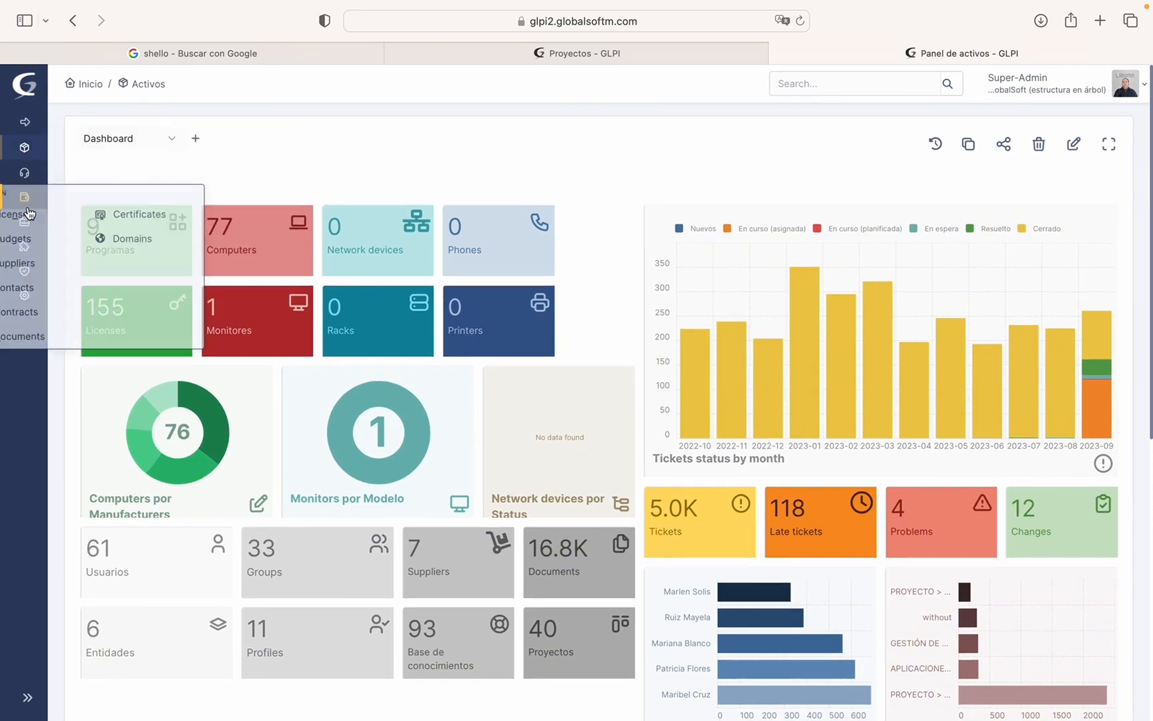
mouse_move(23, 274)
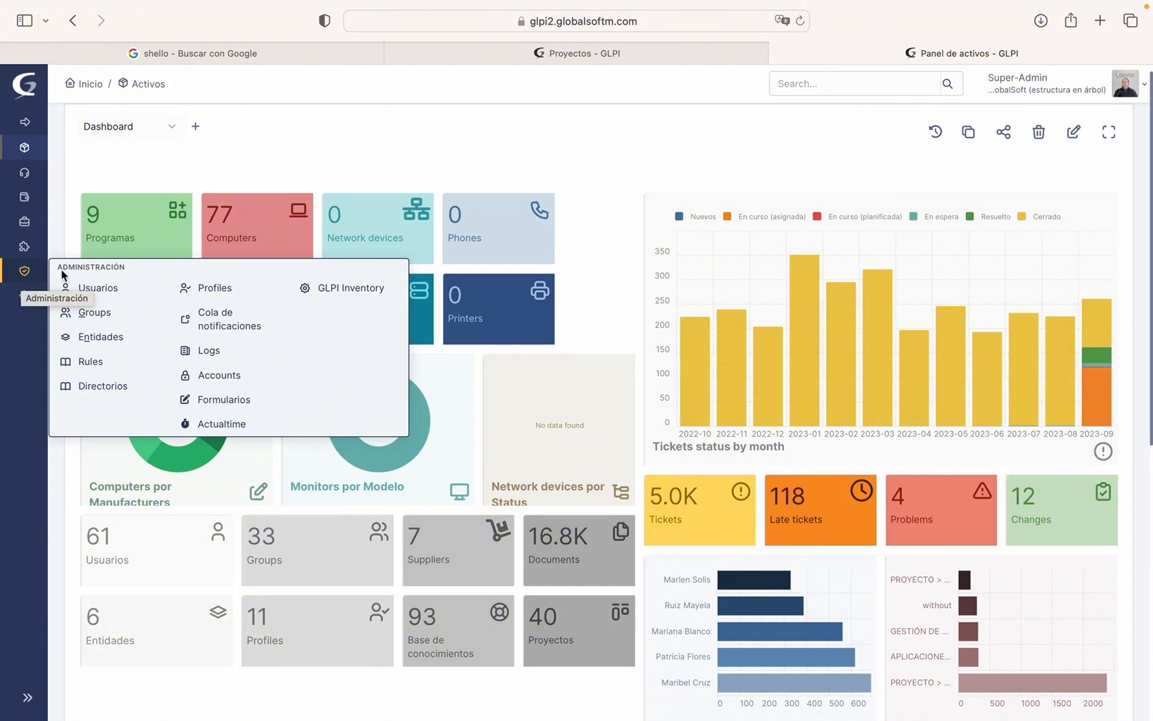
left_click(91, 294)
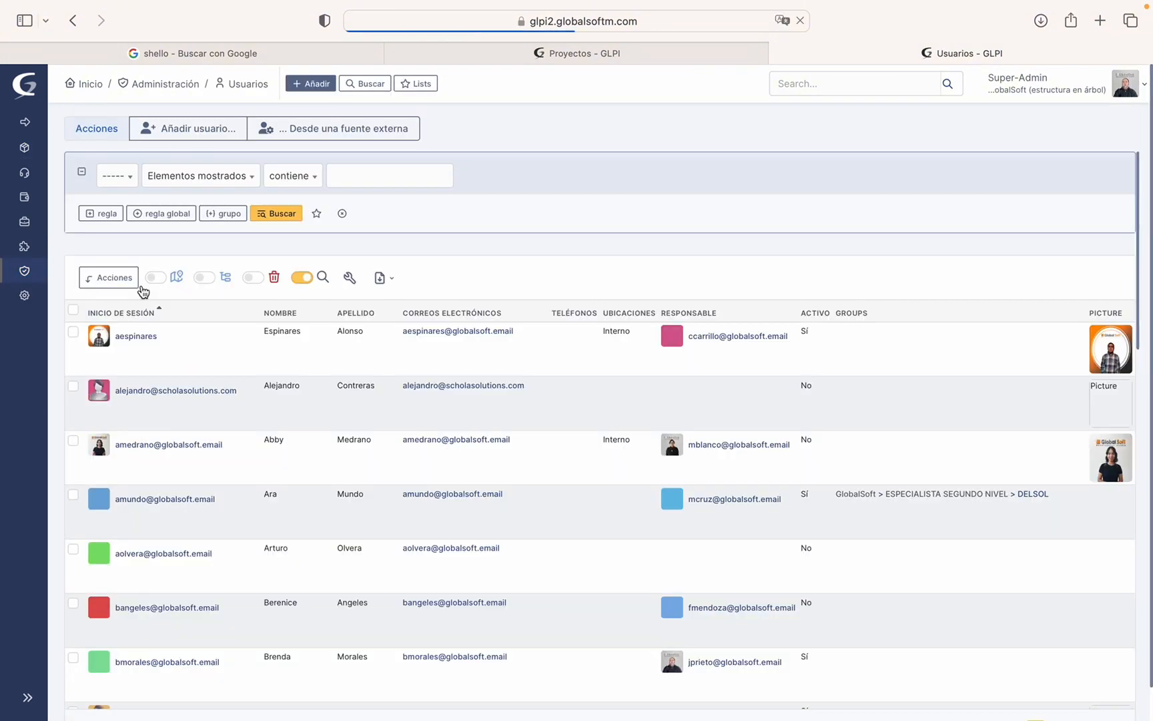
scroll(414, 338, "down", 15)
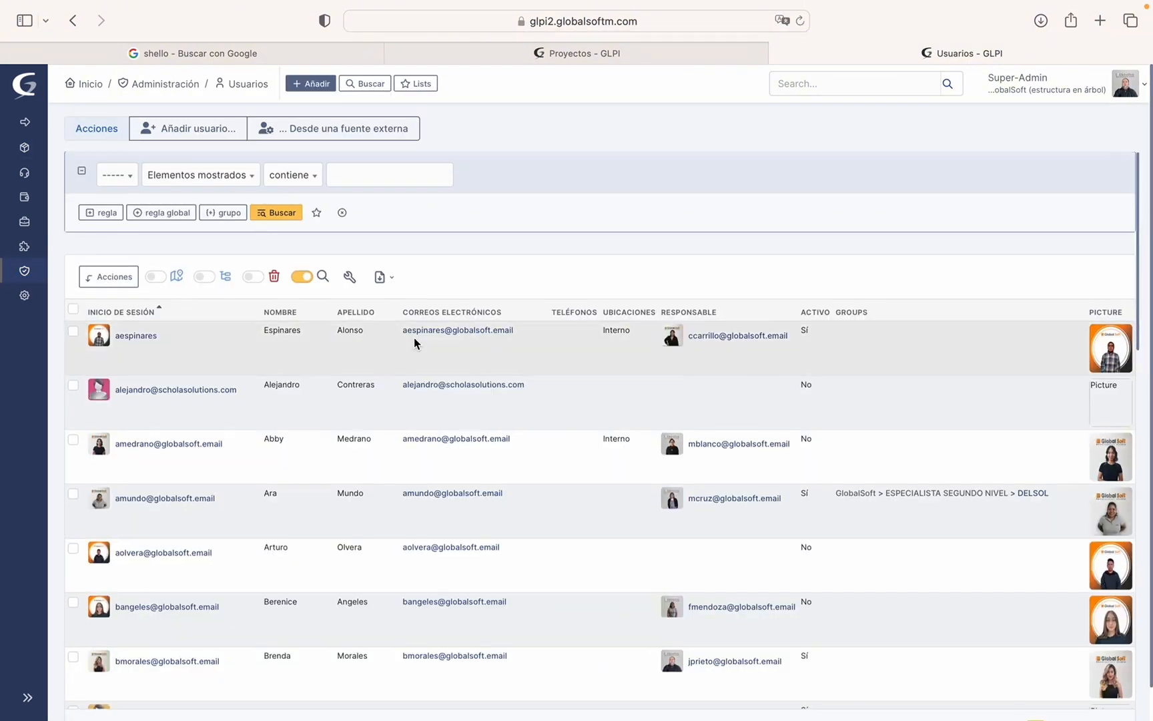
scroll(414, 338, "up", 15)
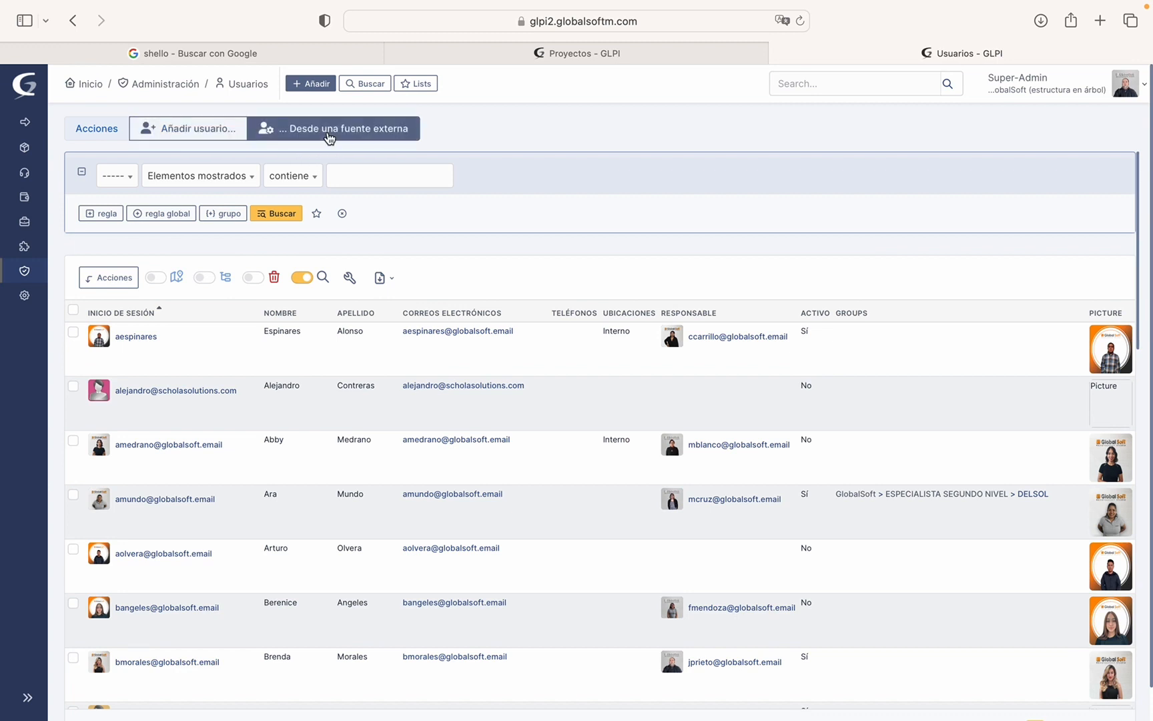
Open the form for adding a user from an external source and try importing from directories with the login left blank
left_click(328, 134)
left_click(646, 167)
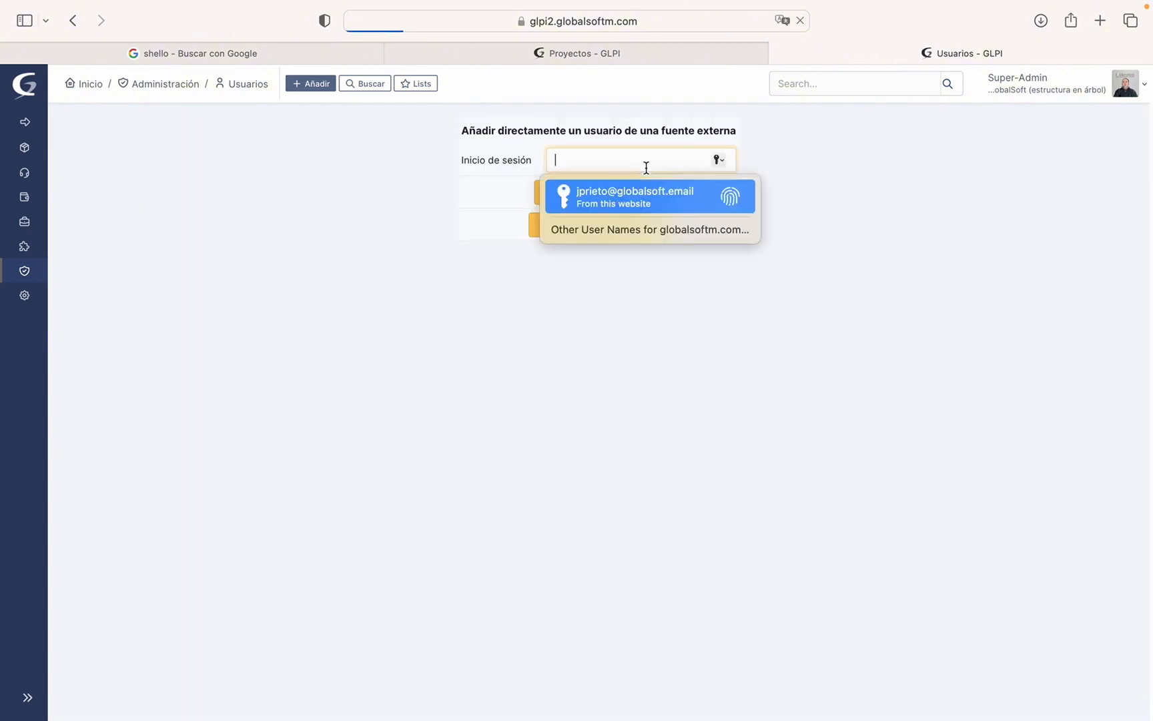
left_click(495, 177)
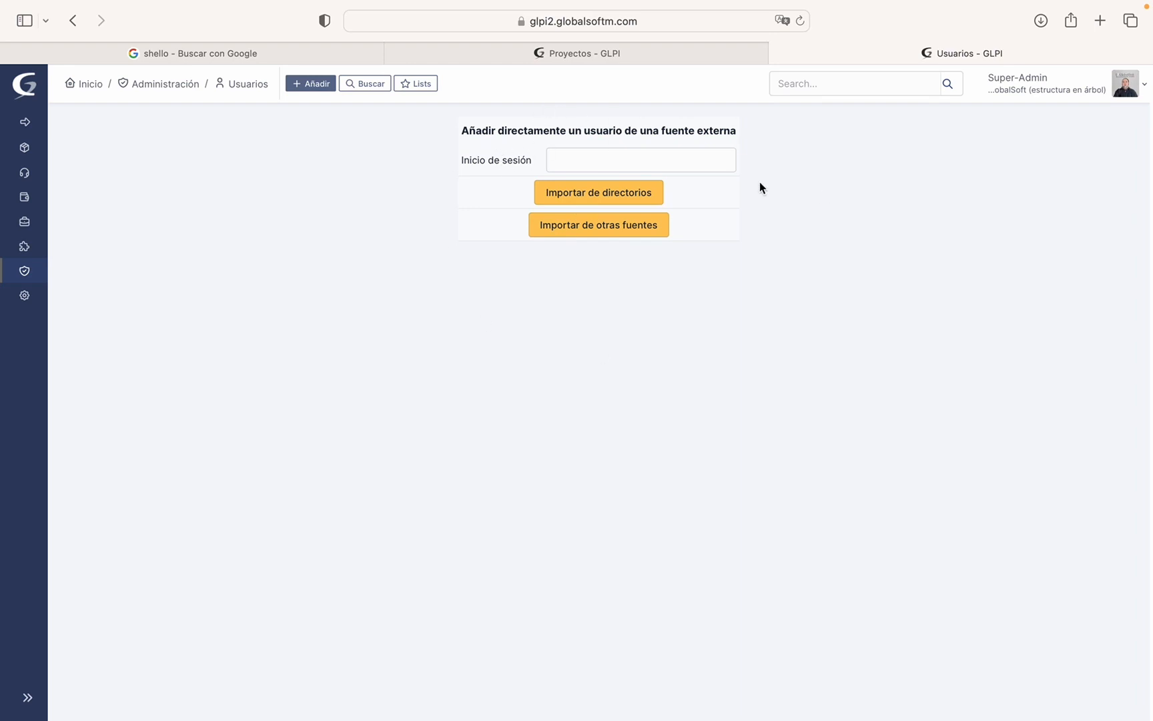
left_click(615, 193)
left_click(596, 158)
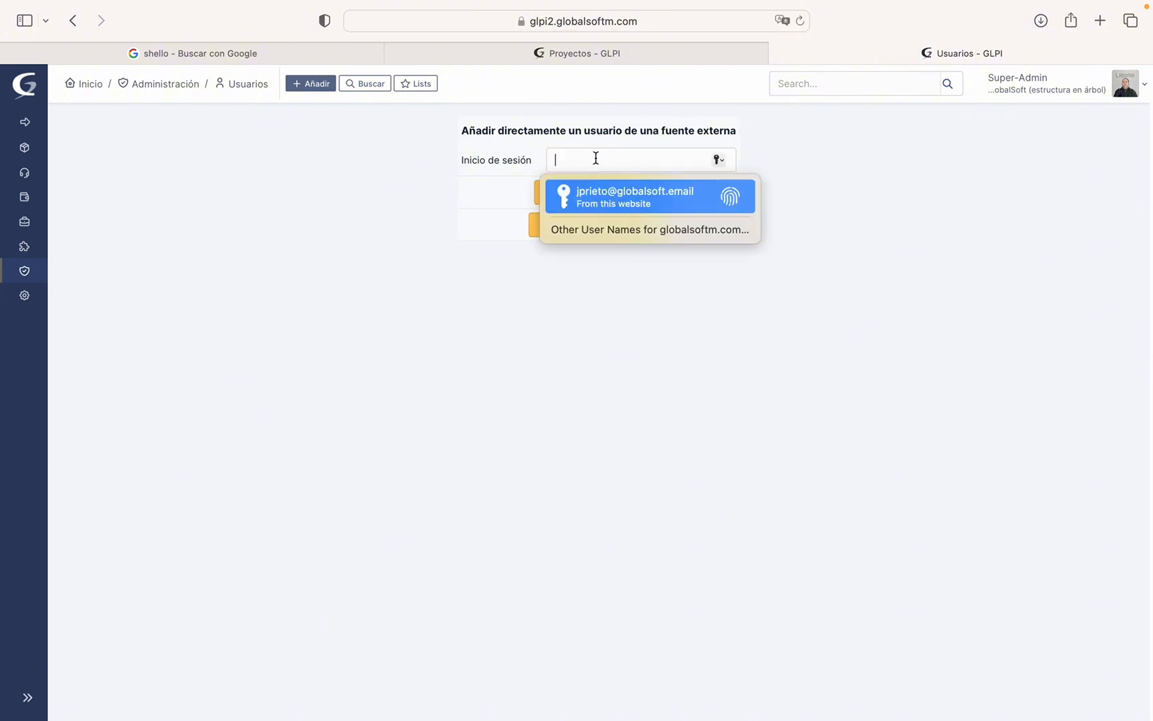
left_click(857, 168)
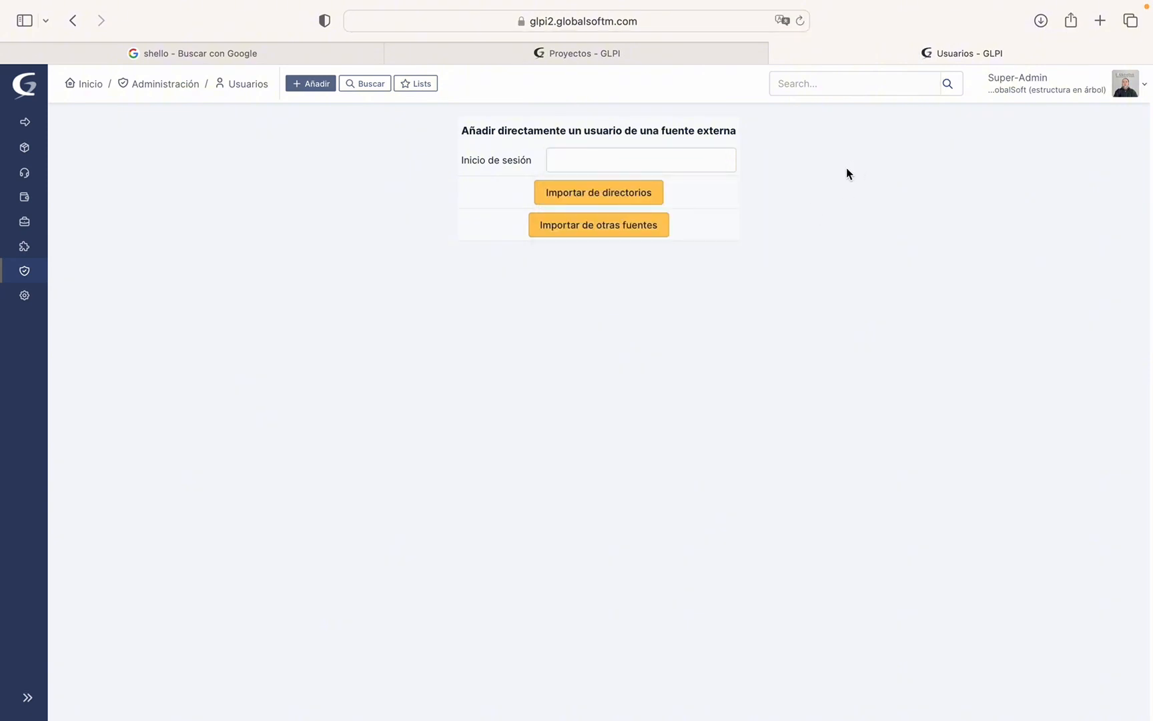
Try importing a user from other external sources with the login left blank
left_click(629, 229)
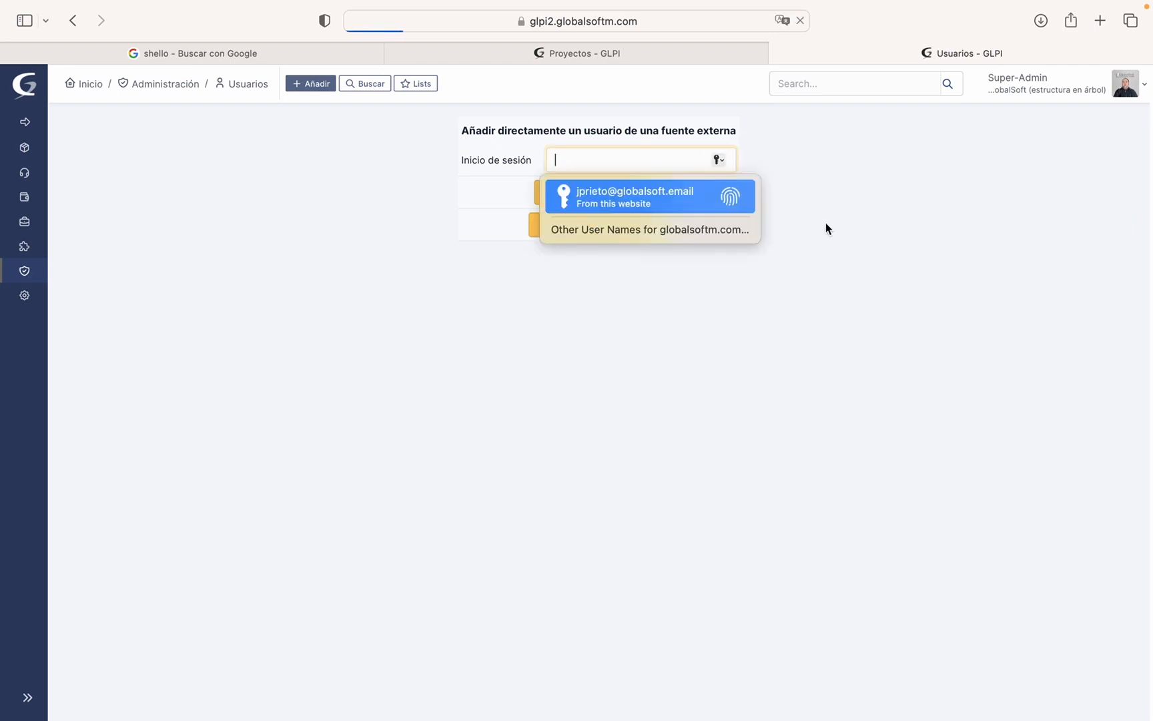
left_click(842, 228)
left_click(637, 162)
left_click(639, 192)
left_click(639, 195)
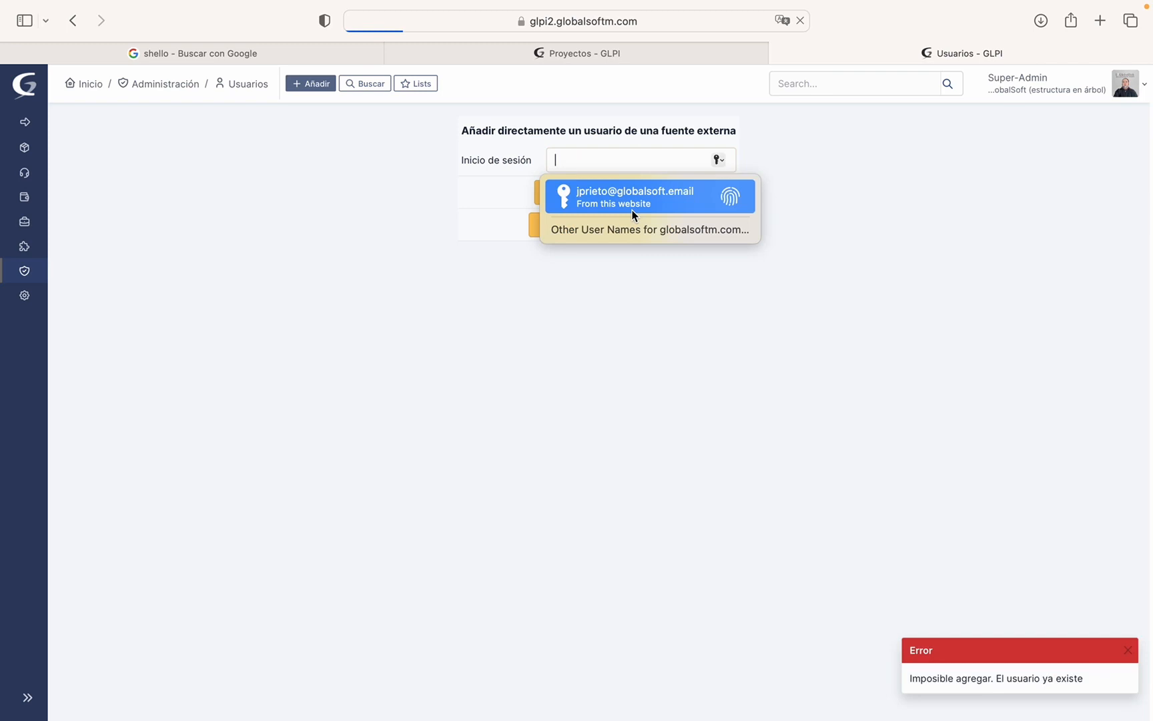
left_click(809, 309)
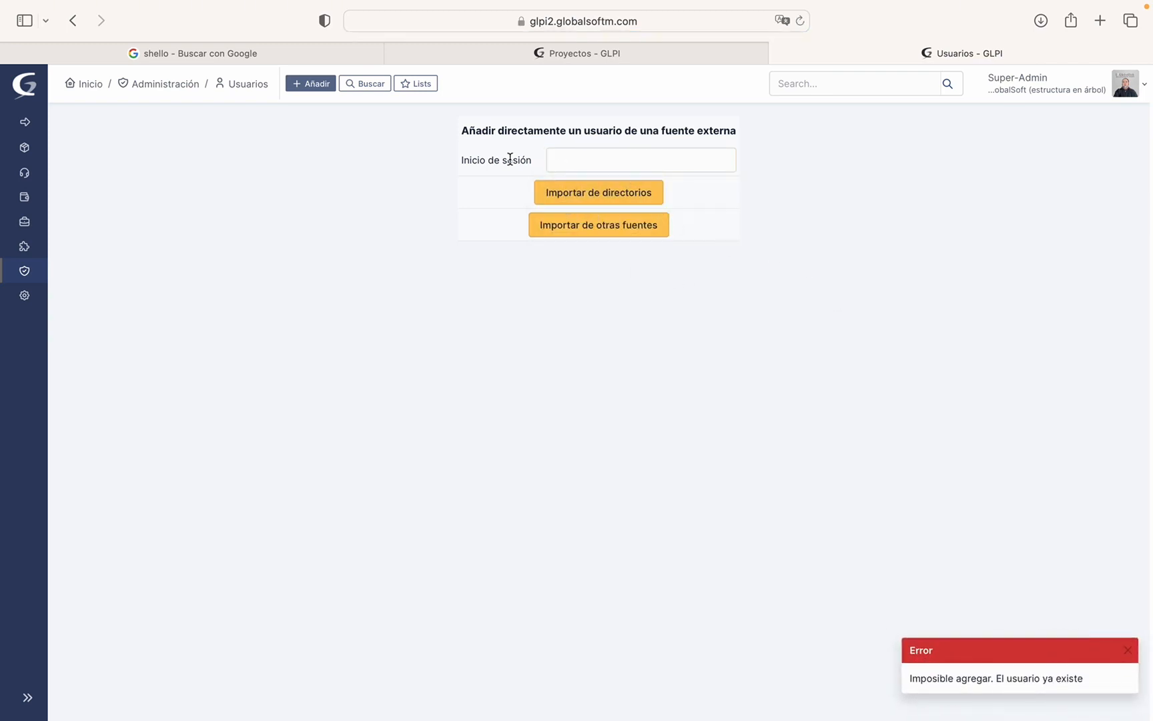
Return to the Usuarios list and open the blank form for adding a new user
left_click(240, 87)
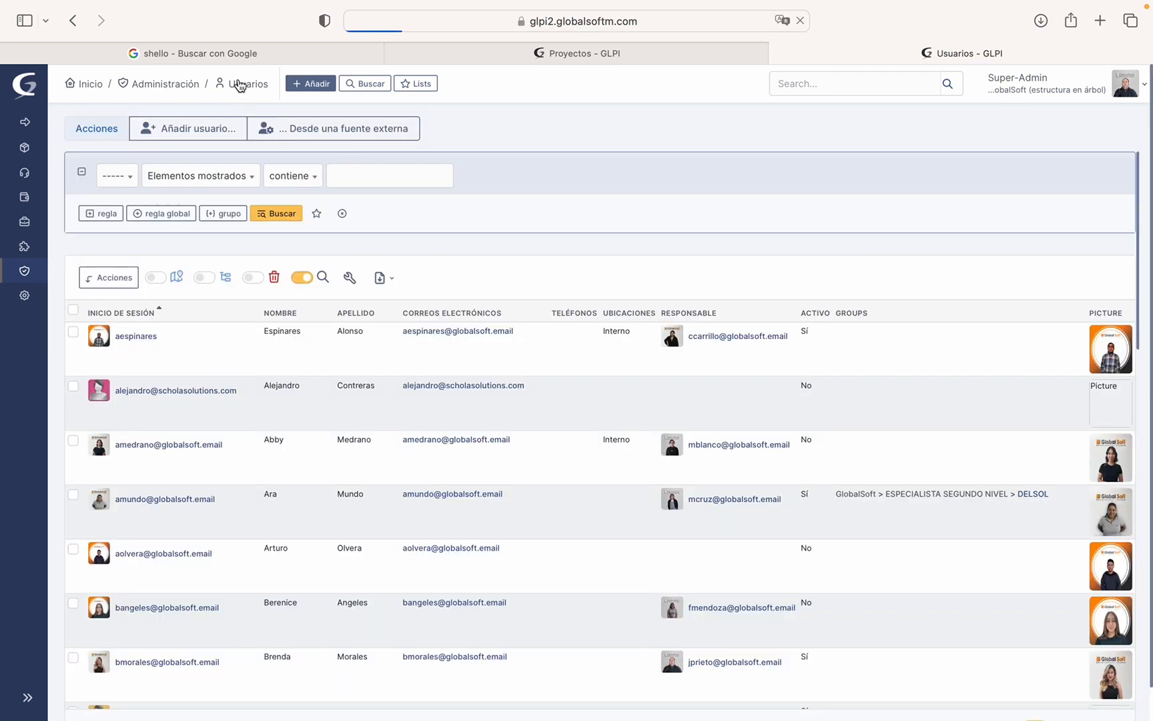
scroll(409, 264, "down", 5)
scroll(407, 263, "up", 5)
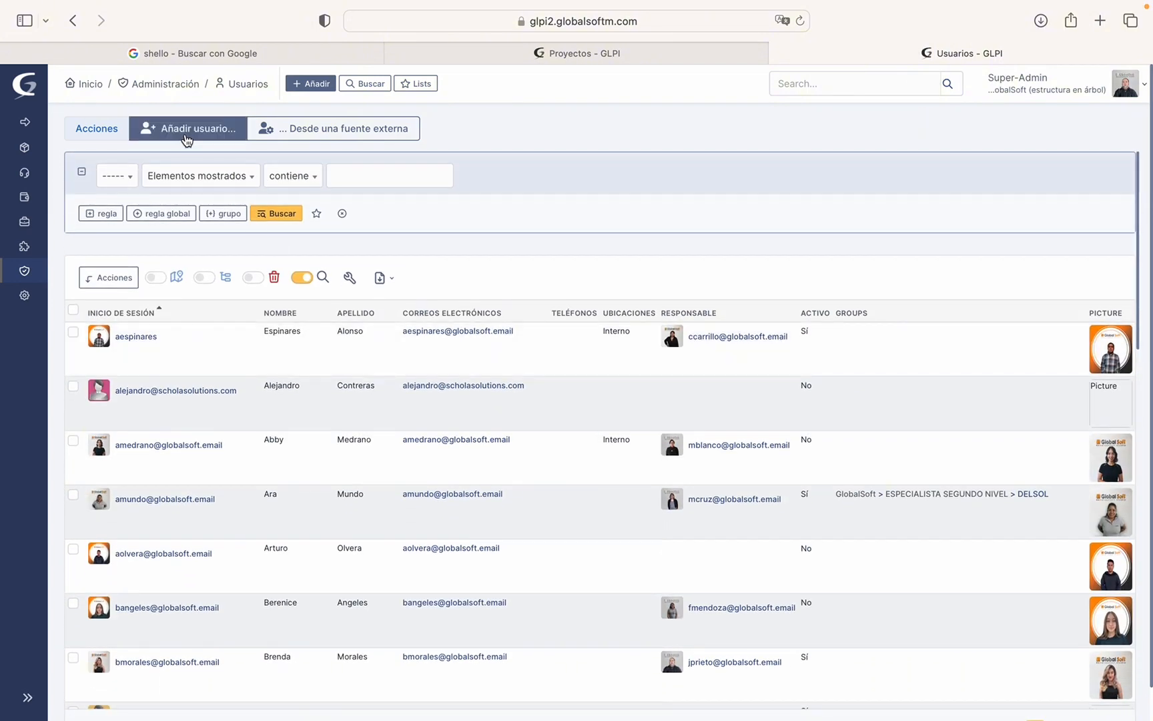
left_click(187, 142)
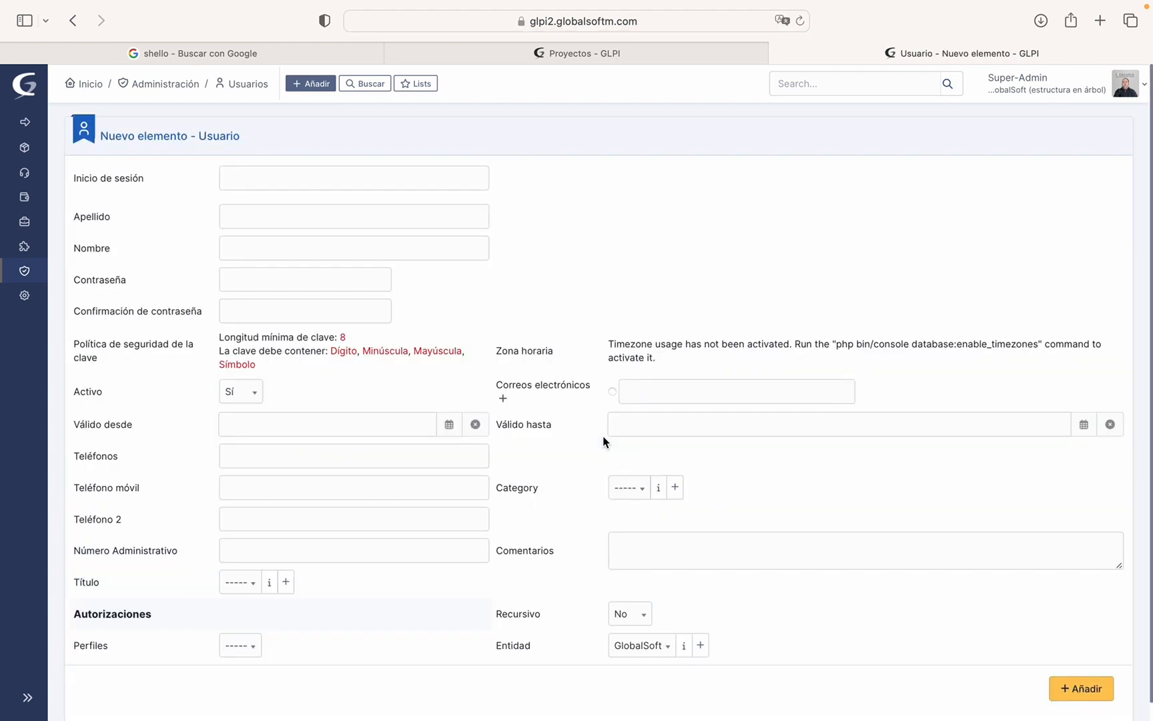
scroll(603, 436, "down", 1)
scroll(603, 436, "up", 1)
Examine the new user form's login, surname, name and validity date fields
left_click(232, 176)
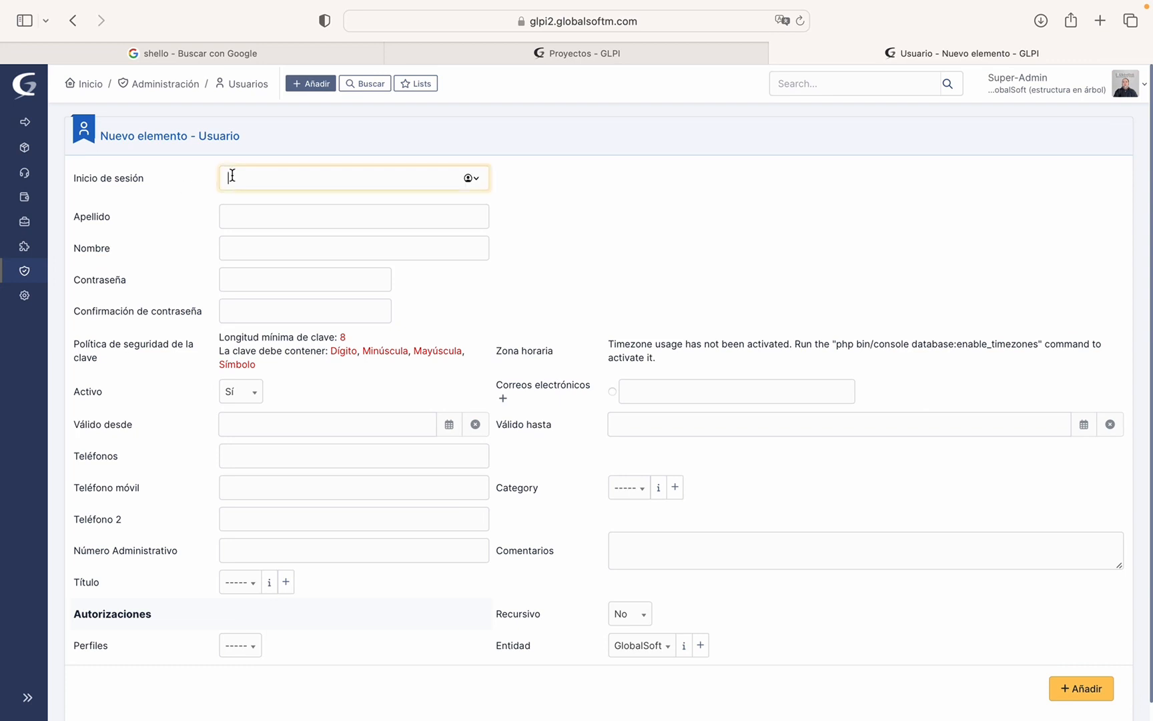
left_click(248, 220)
left_click(254, 244)
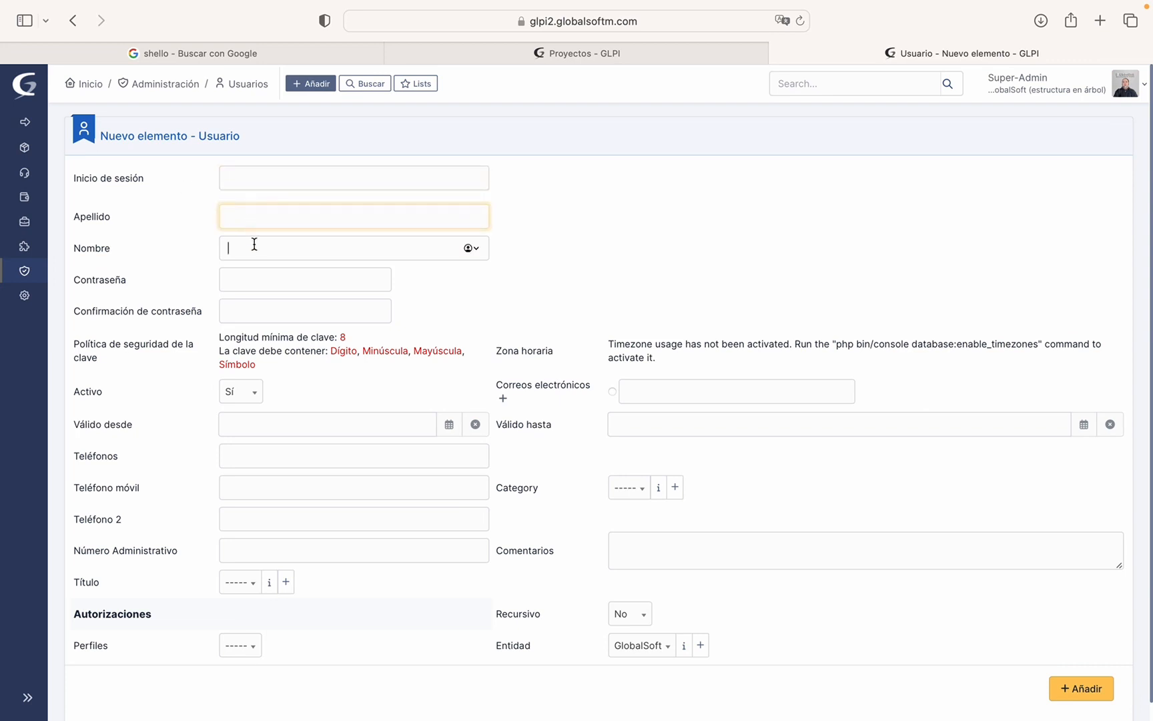
left_click(285, 264)
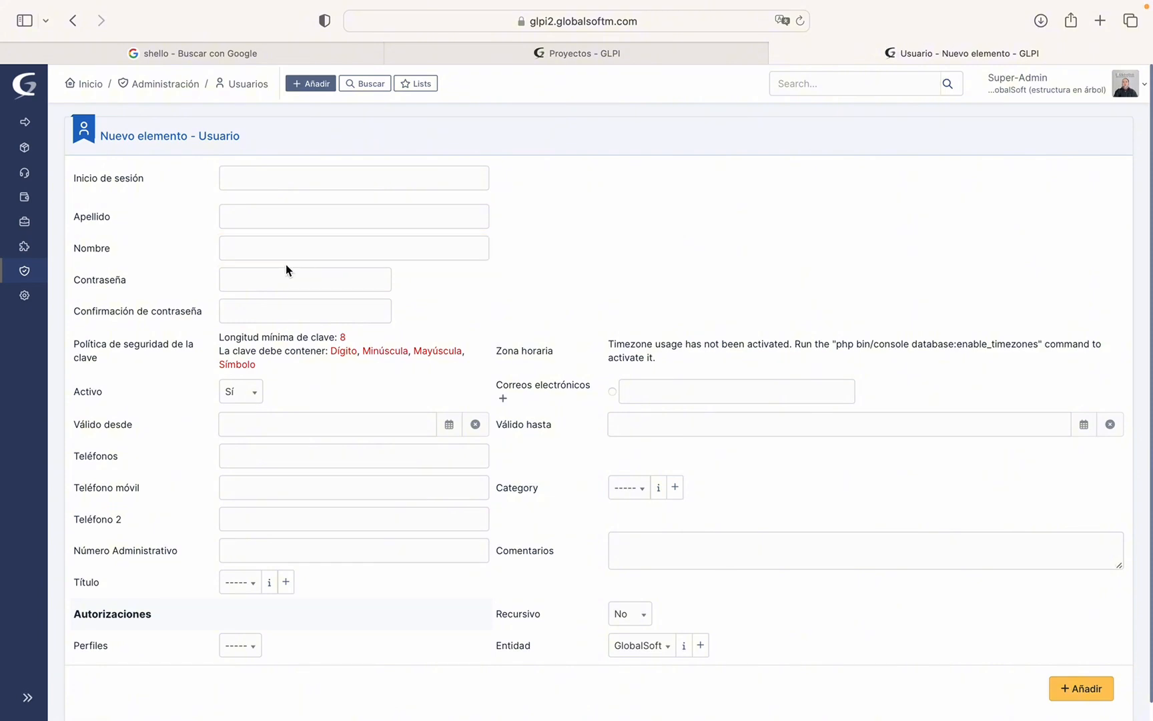
scroll(404, 304, "down", 1)
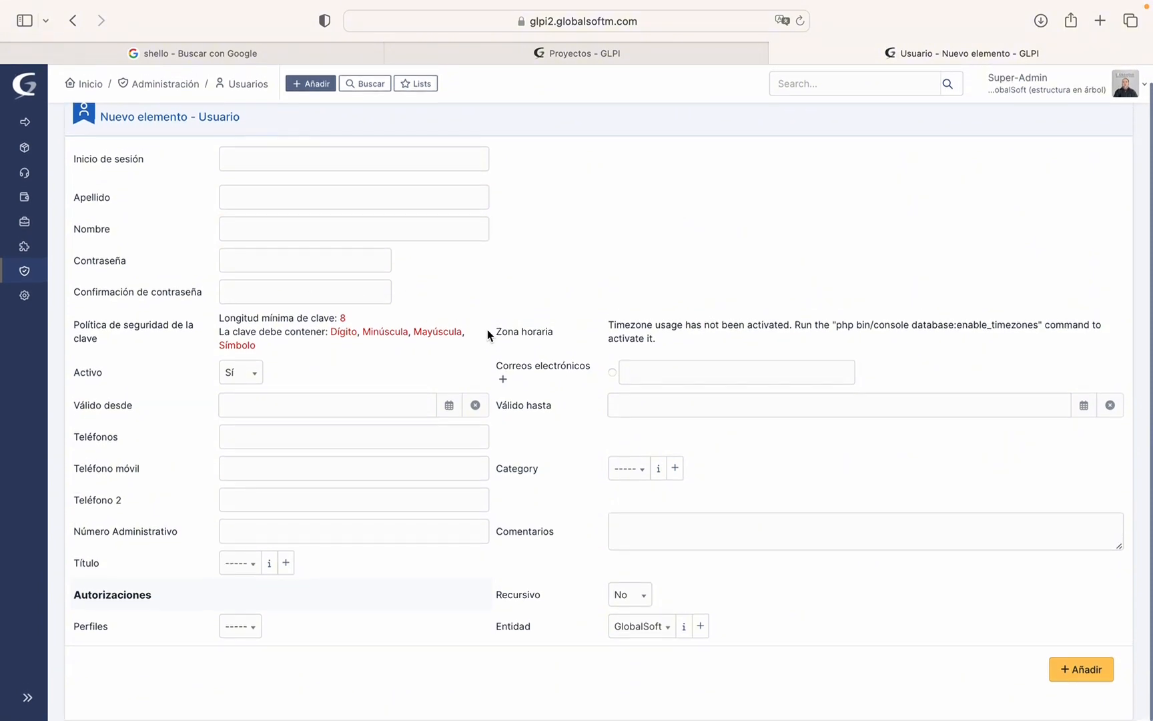
left_click(305, 399)
left_click(610, 406)
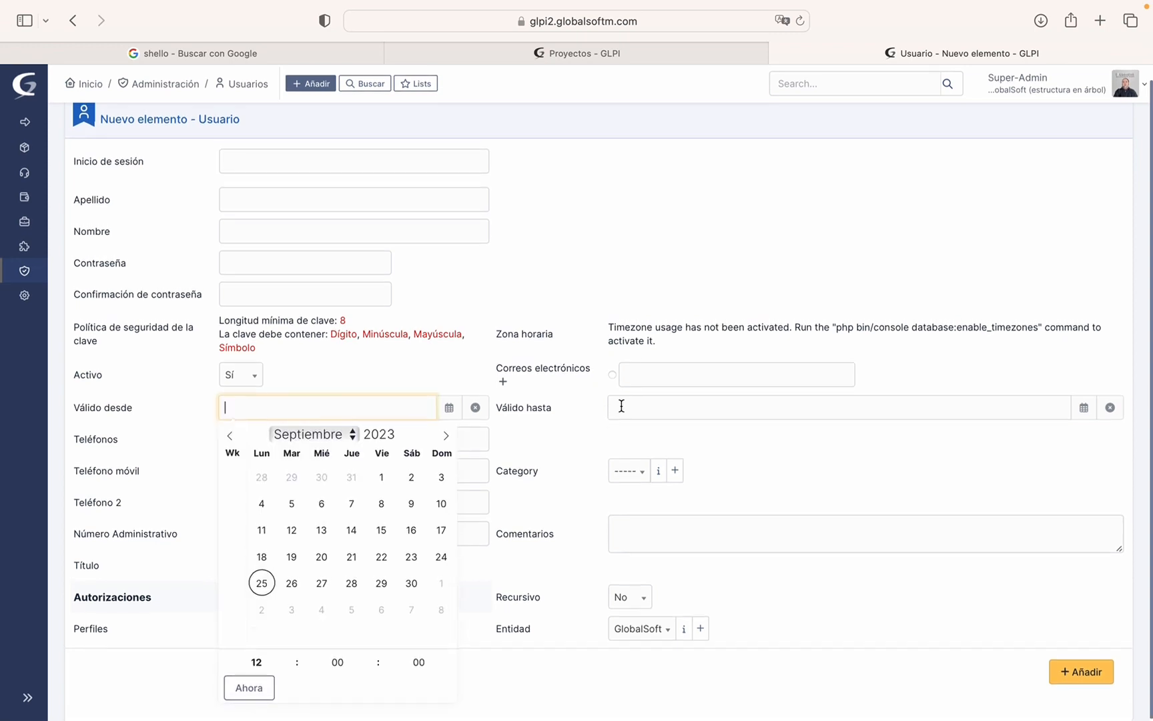
left_click(571, 407)
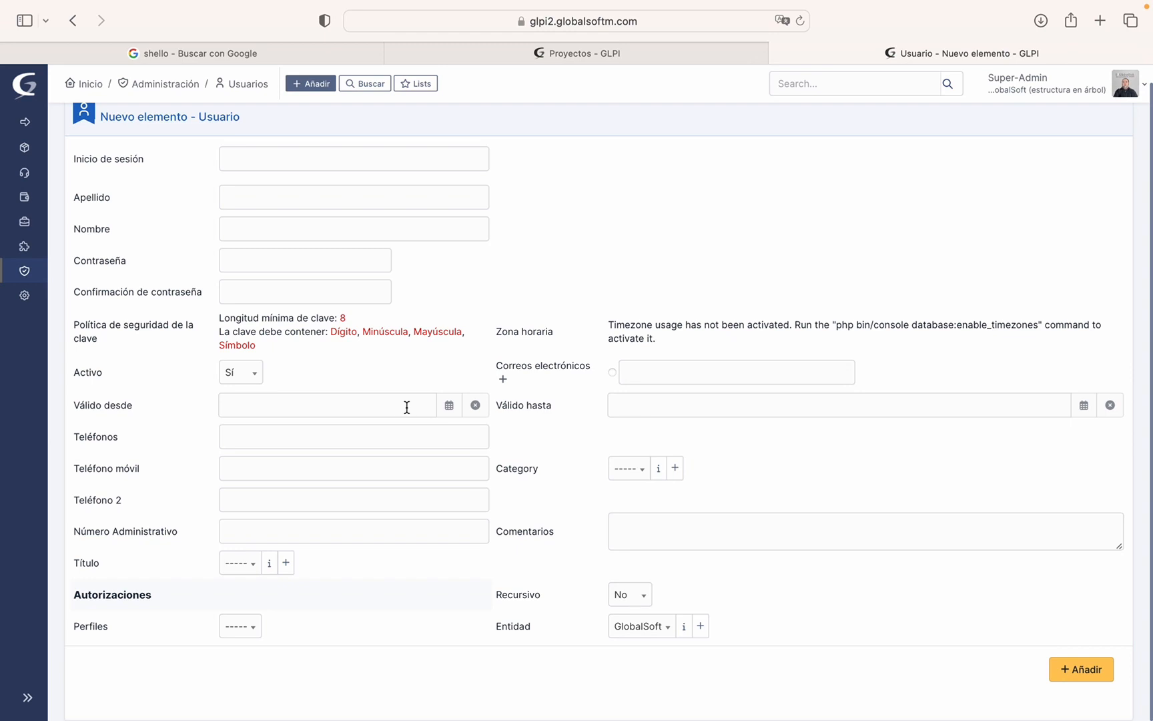
Set the new user's Category to Desarrollo
left_click(643, 474)
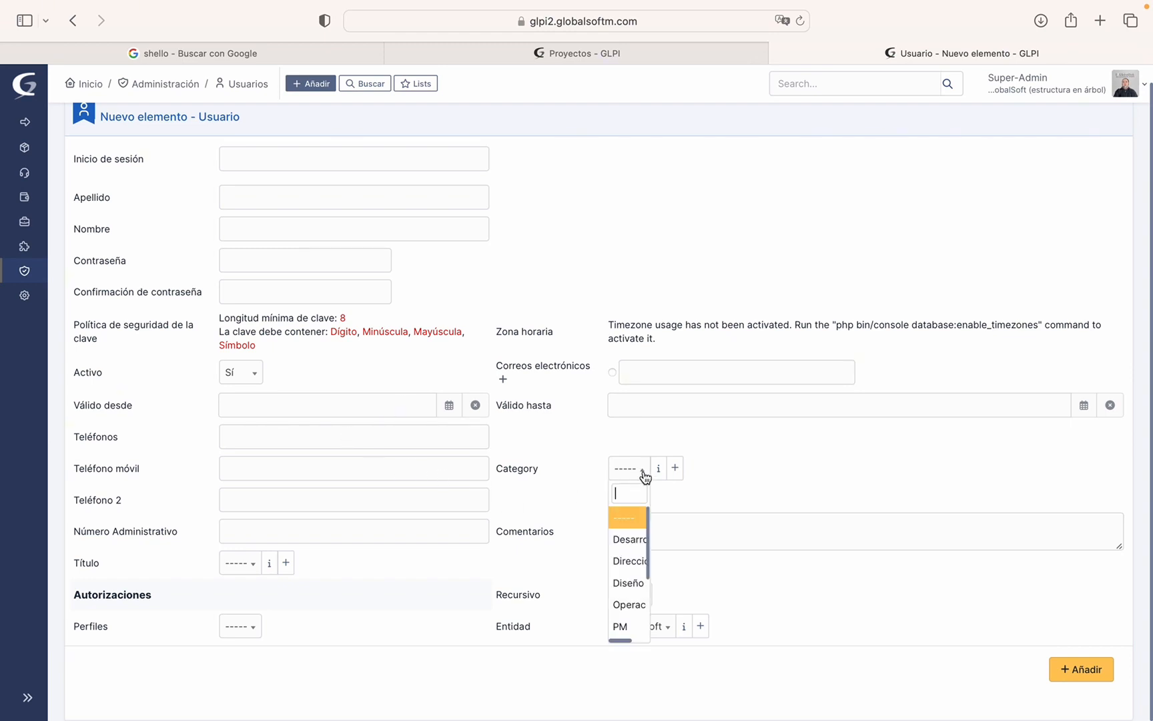
left_click(642, 474)
left_click(639, 474)
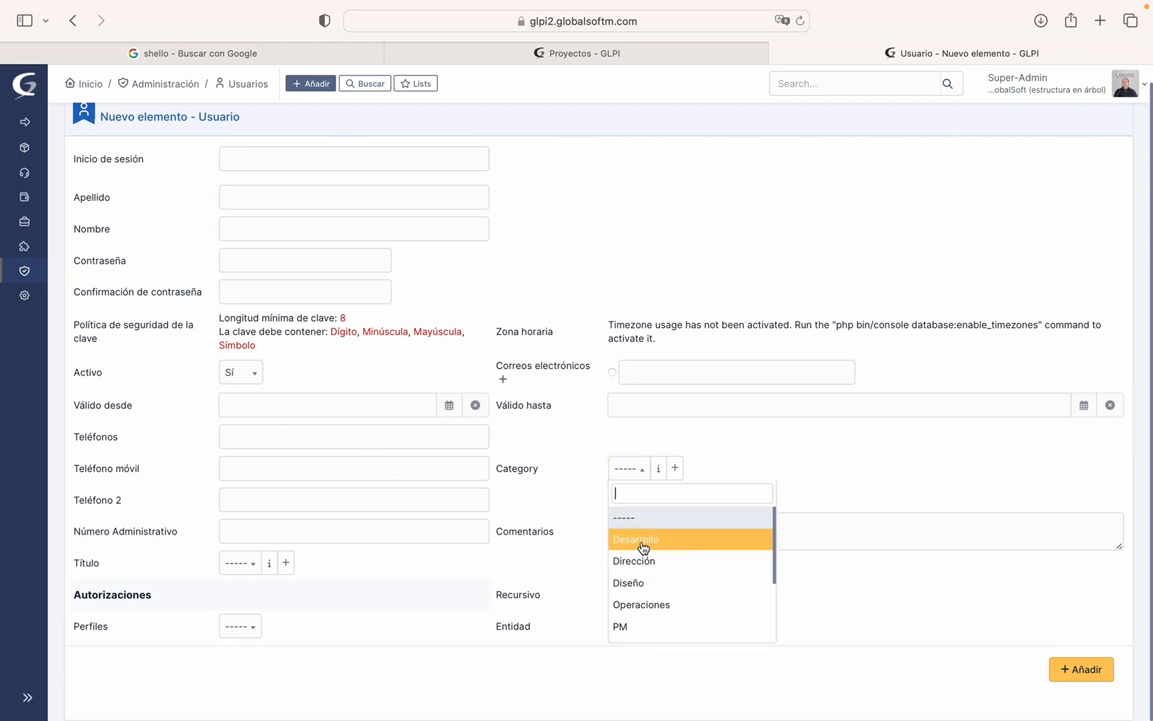
scroll(643, 551, "down", 3)
scroll(642, 548, "up", 2)
scroll(643, 547, "up", 2)
left_click(641, 544)
left_click(646, 467)
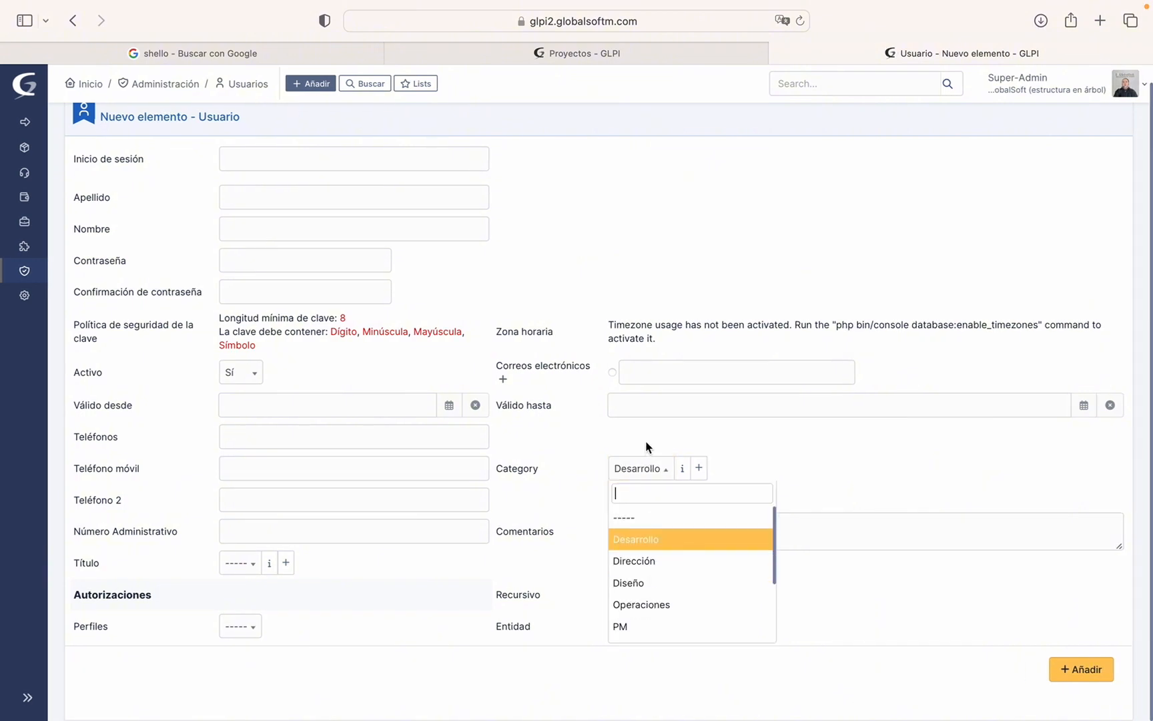
left_click(647, 444)
Review the Título and Recursivo choices, and select GlobalSoft as the new user's Entidad
scroll(304, 524, "up", 1)
left_click(258, 577)
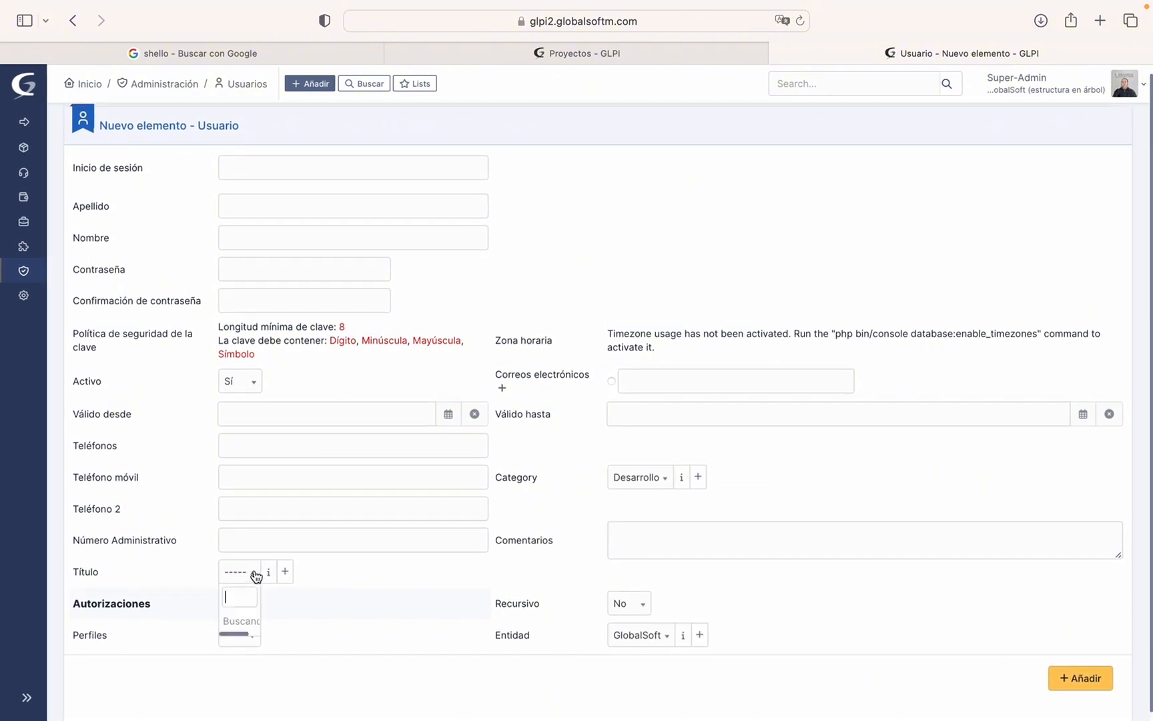
left_click(258, 573)
left_click(618, 605)
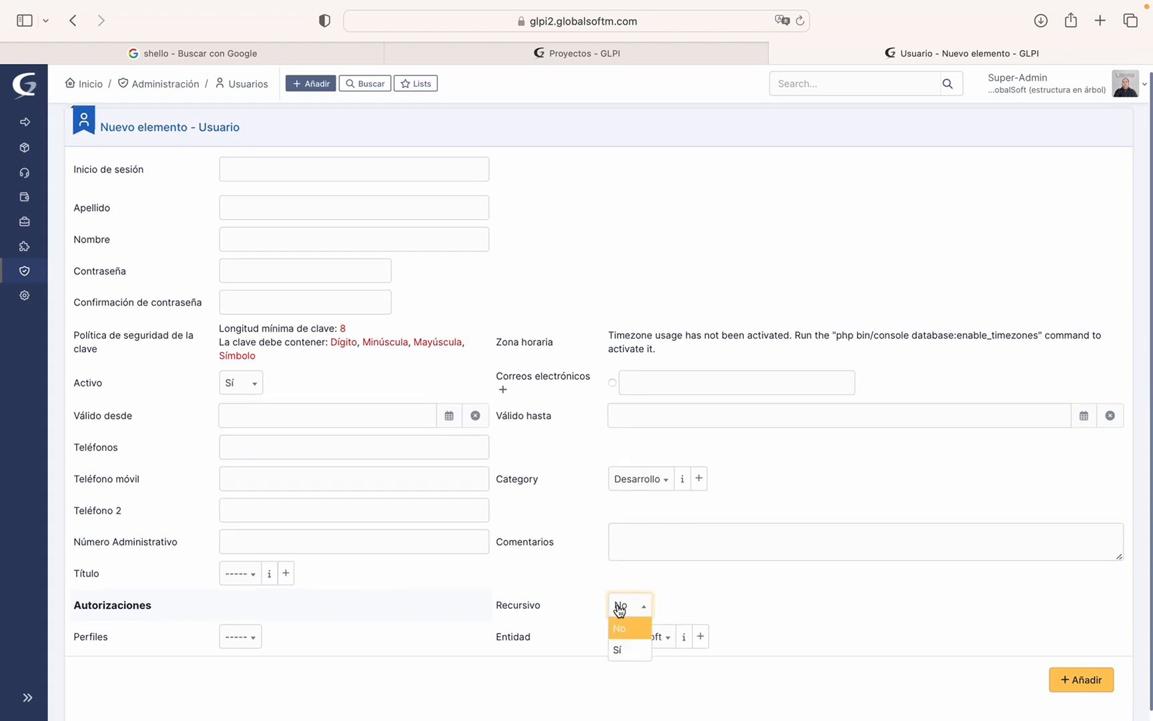
left_click(674, 601)
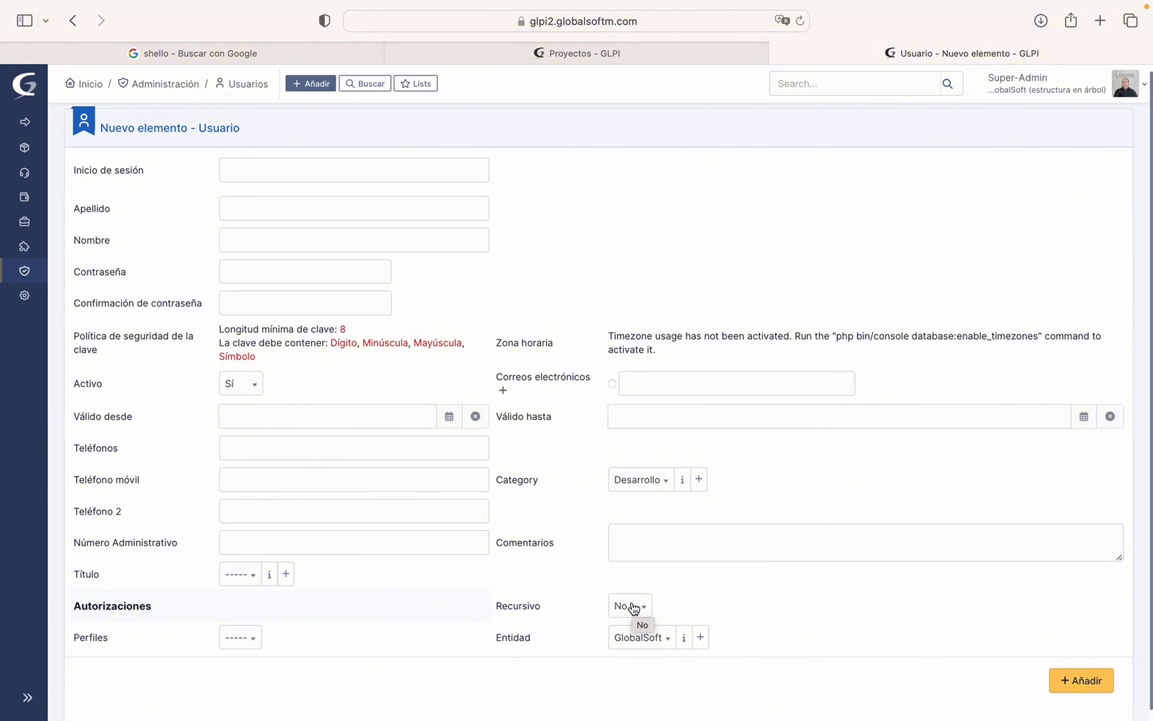
left_click(671, 636)
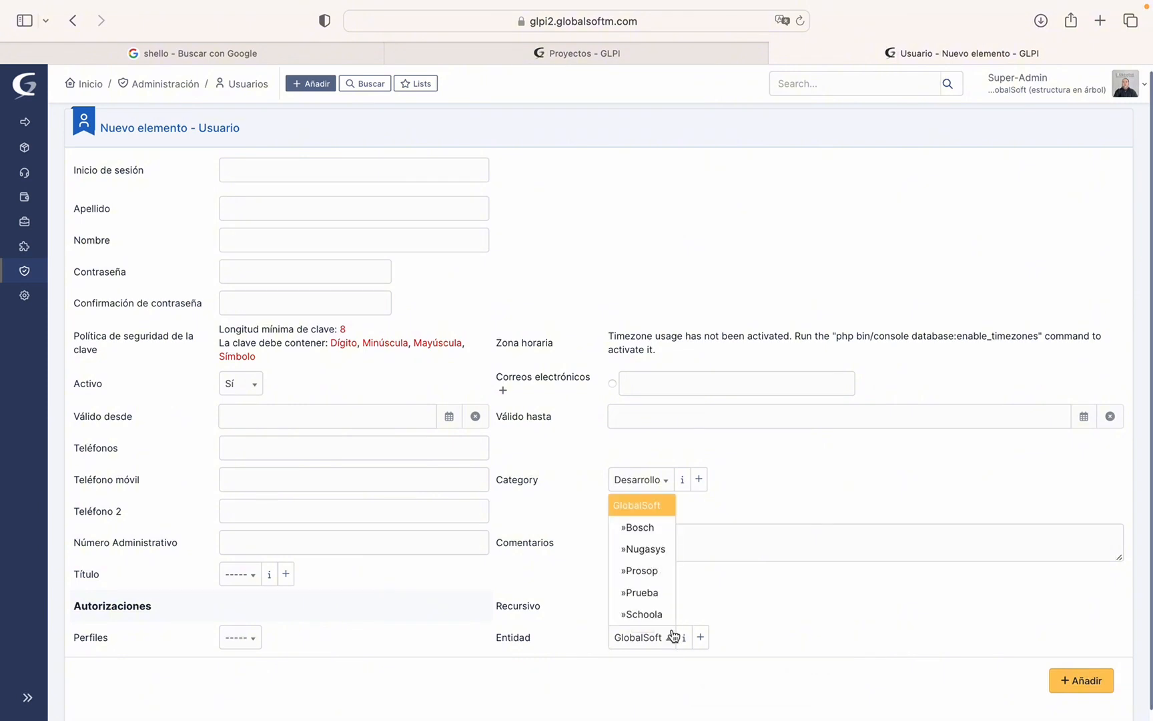
left_click(651, 513)
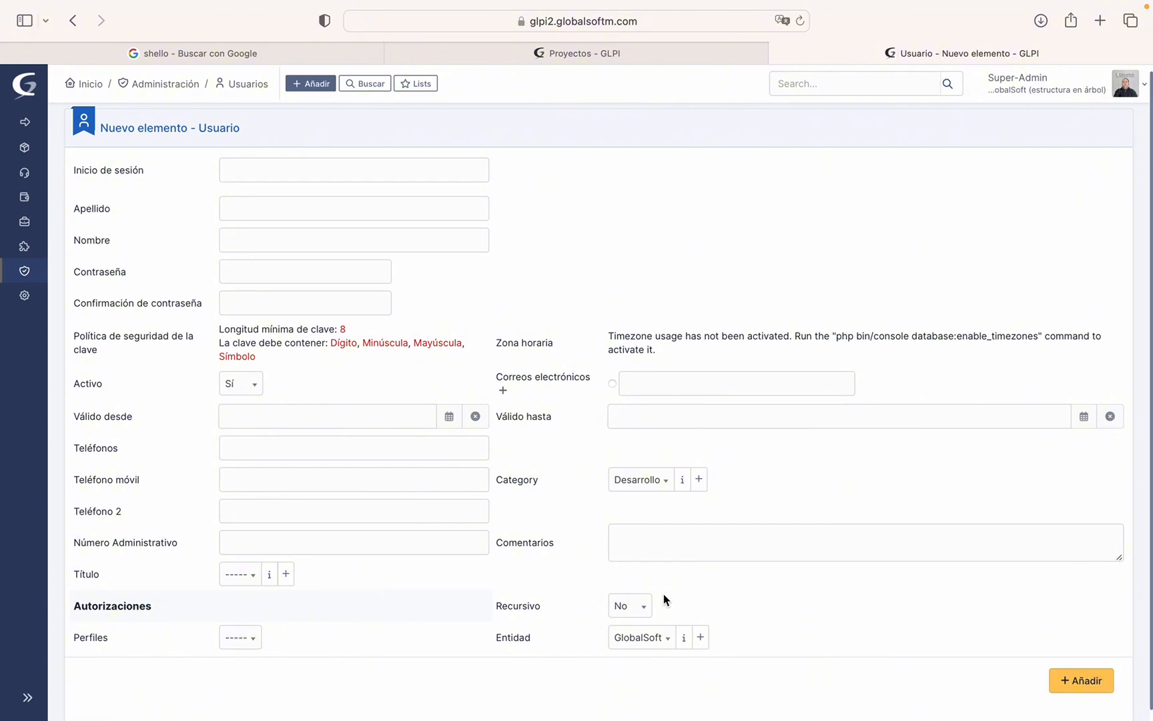
Review the available Perfiles choices for the new user, from Admin through Technician-Ext
left_click(241, 638)
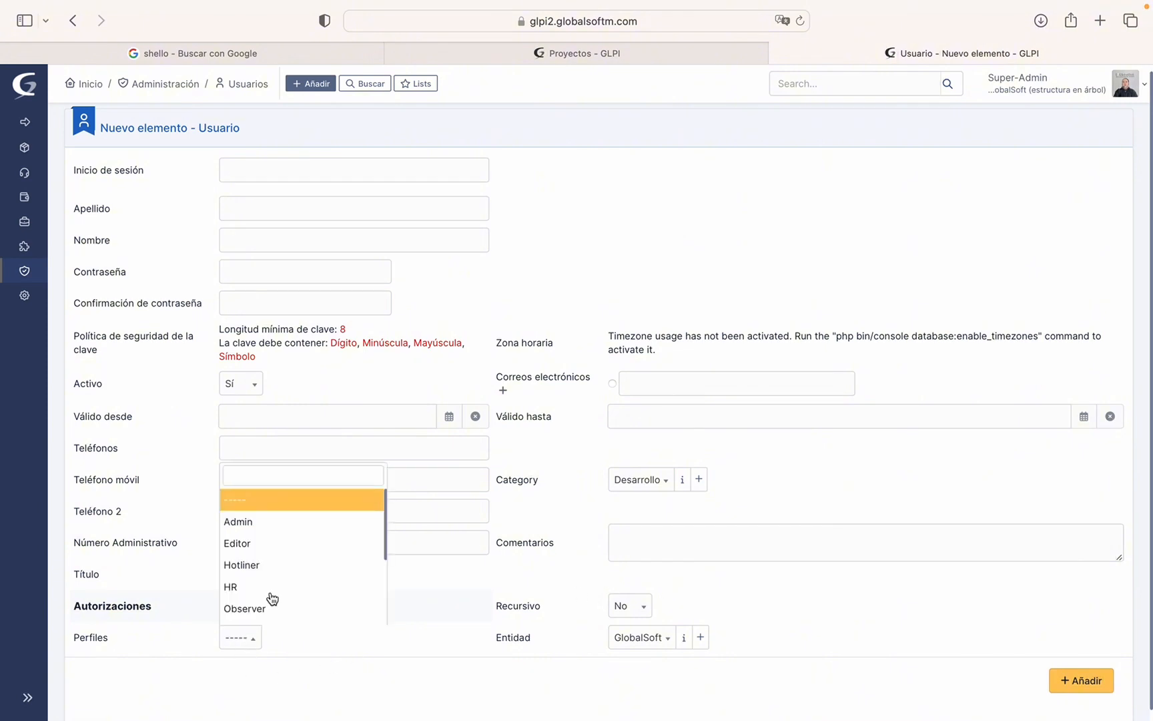
scroll(279, 581, "down", 3)
scroll(279, 580, "up", 3)
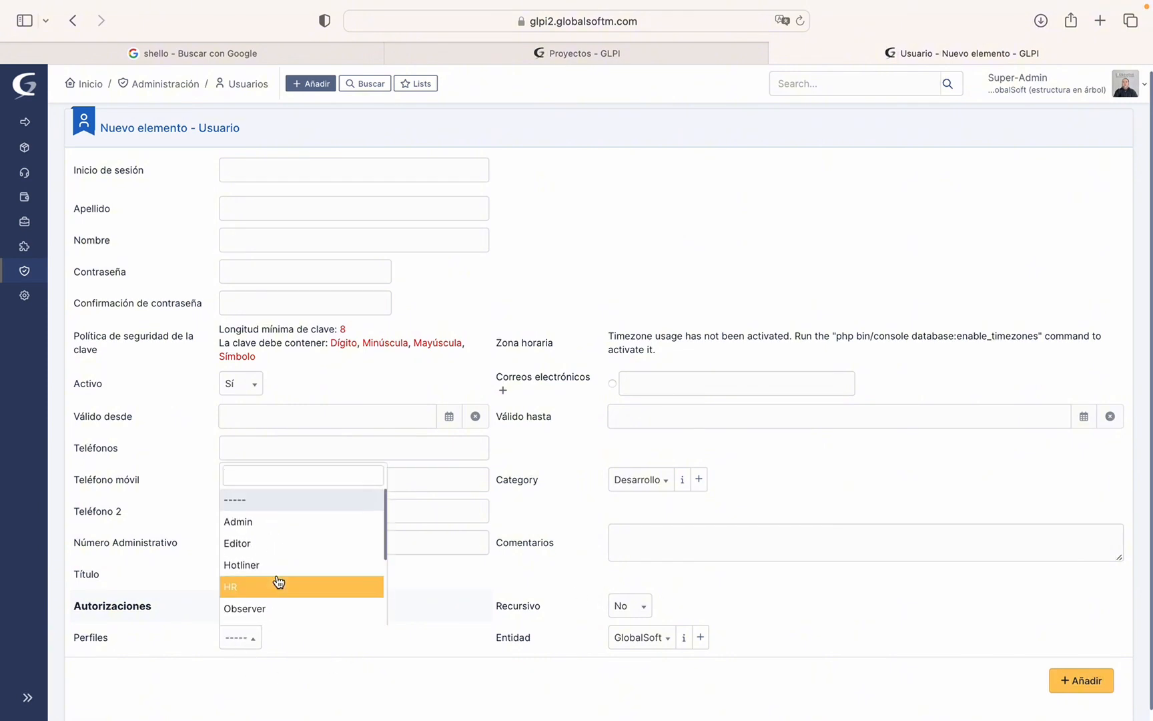
scroll(279, 581, "down", 3)
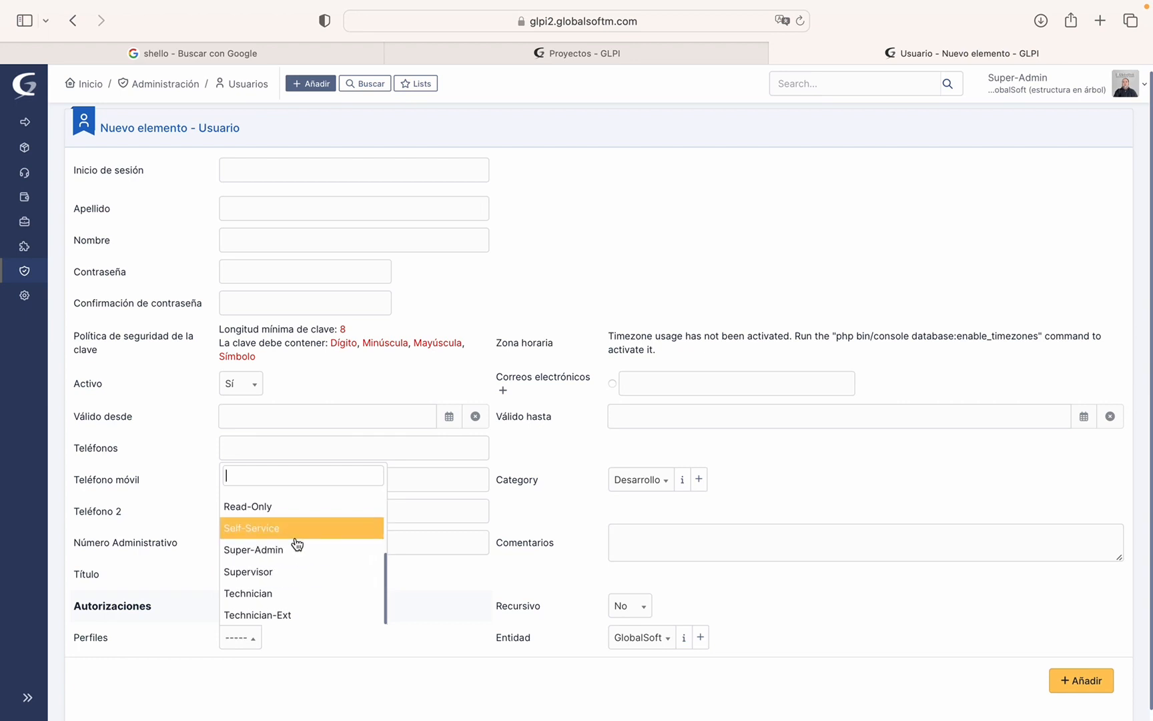
scroll(298, 543, "up", 1)
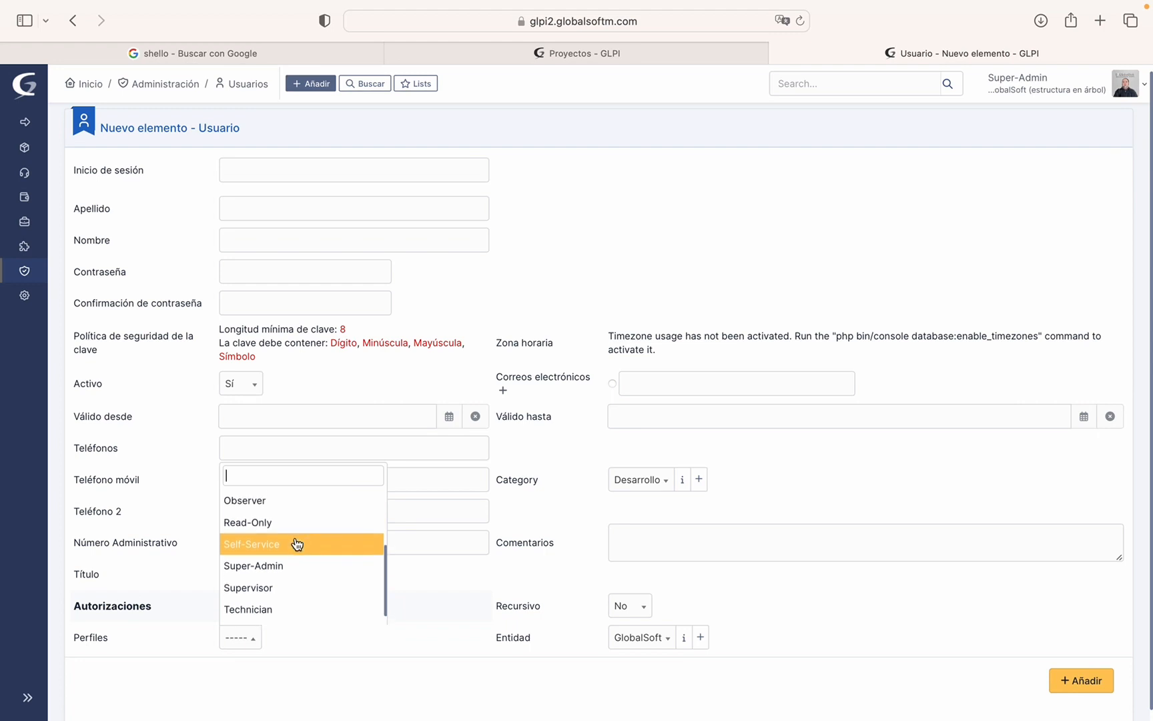
scroll(298, 545, "down", 1)
scroll(297, 530, "up", 2)
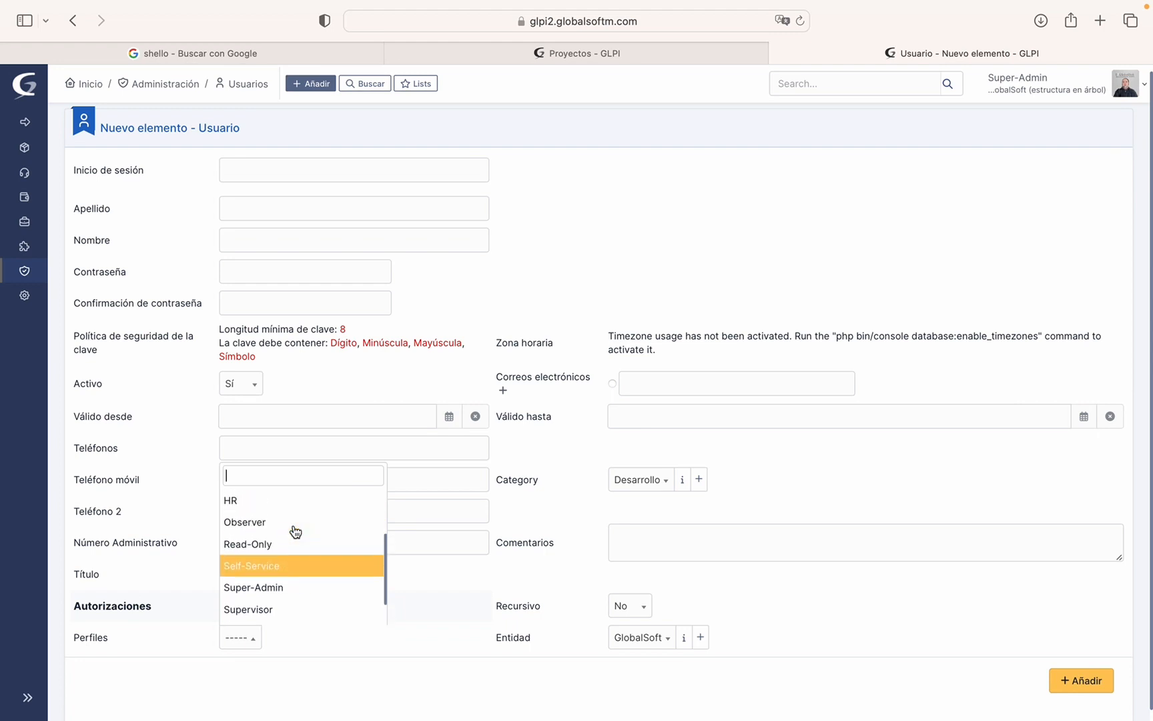
scroll(291, 546, "down", 1)
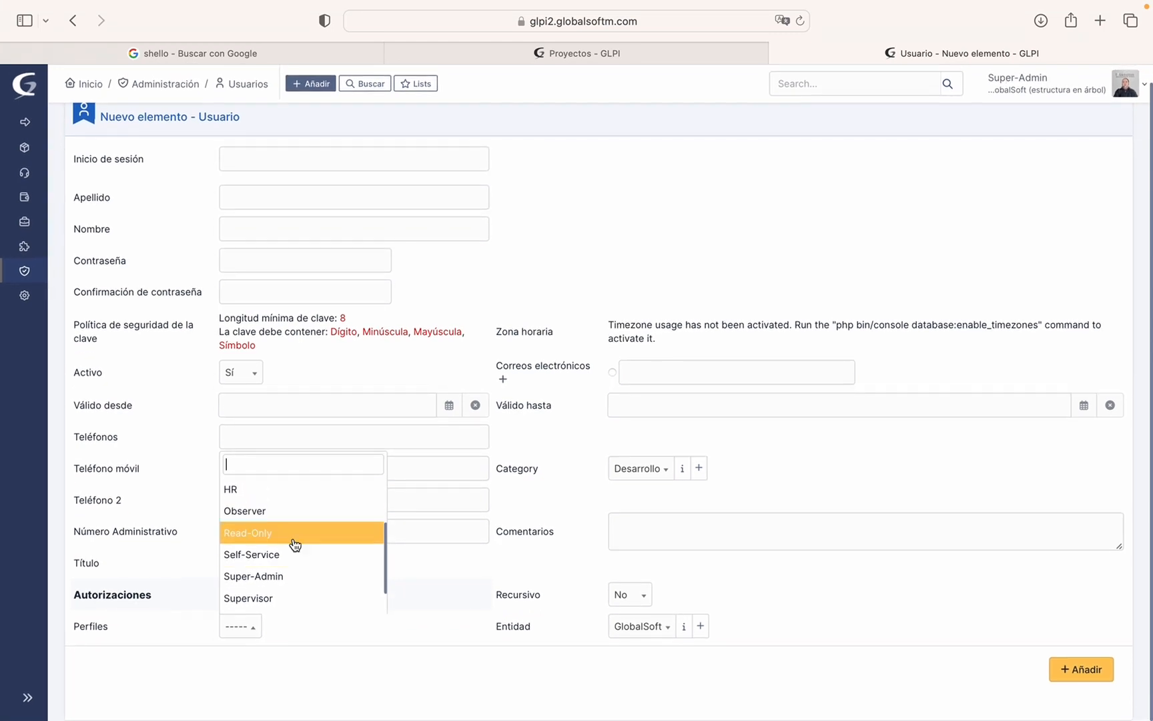
scroll(297, 544, "down", 2)
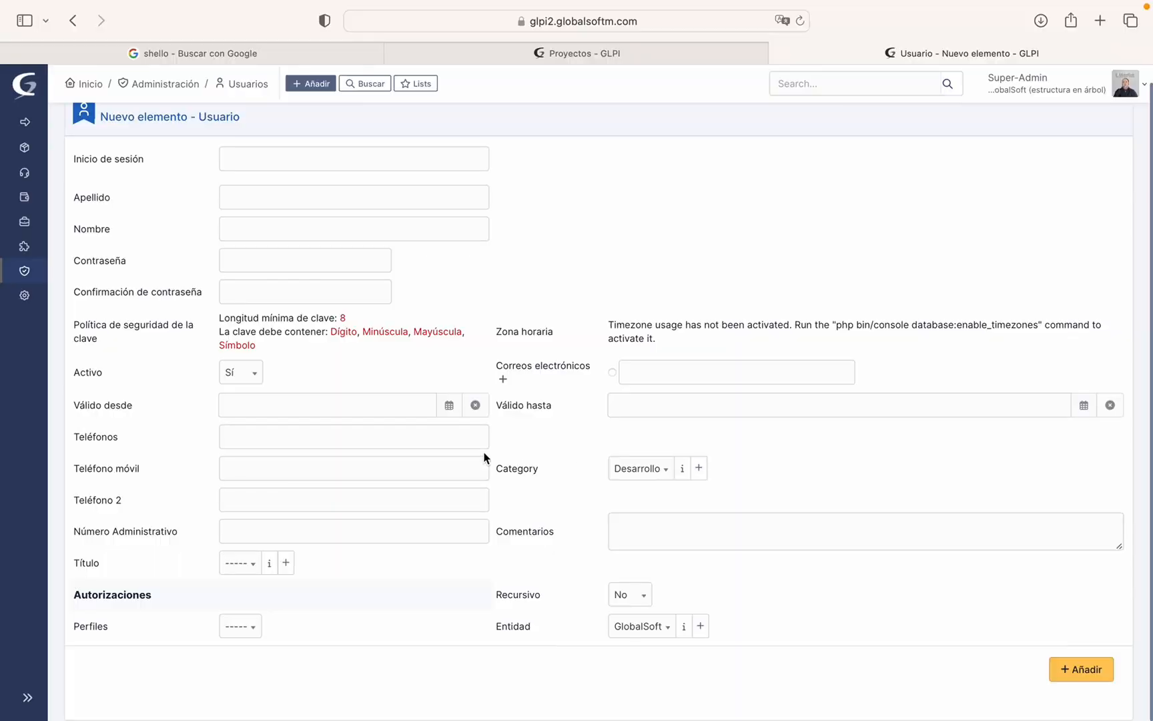
Return to the Usuarios list and open the existing user who belongs to the RESPONSABLE DE AREA group
mouse_move(24, 271)
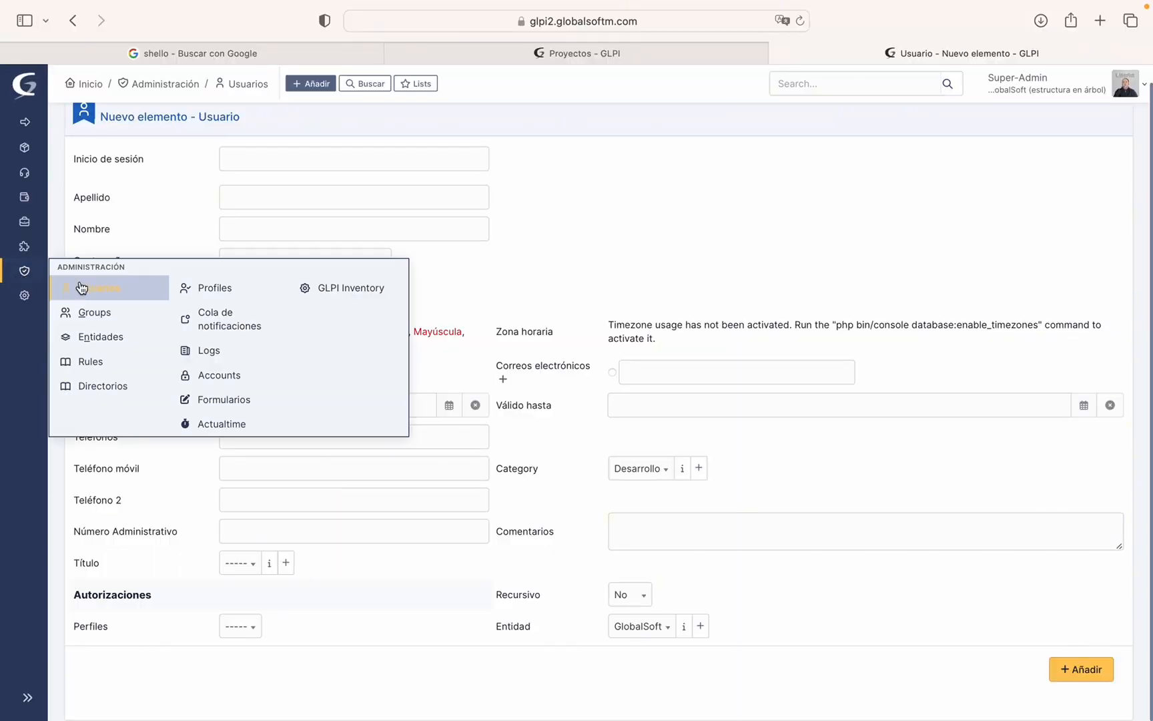
left_click(96, 287)
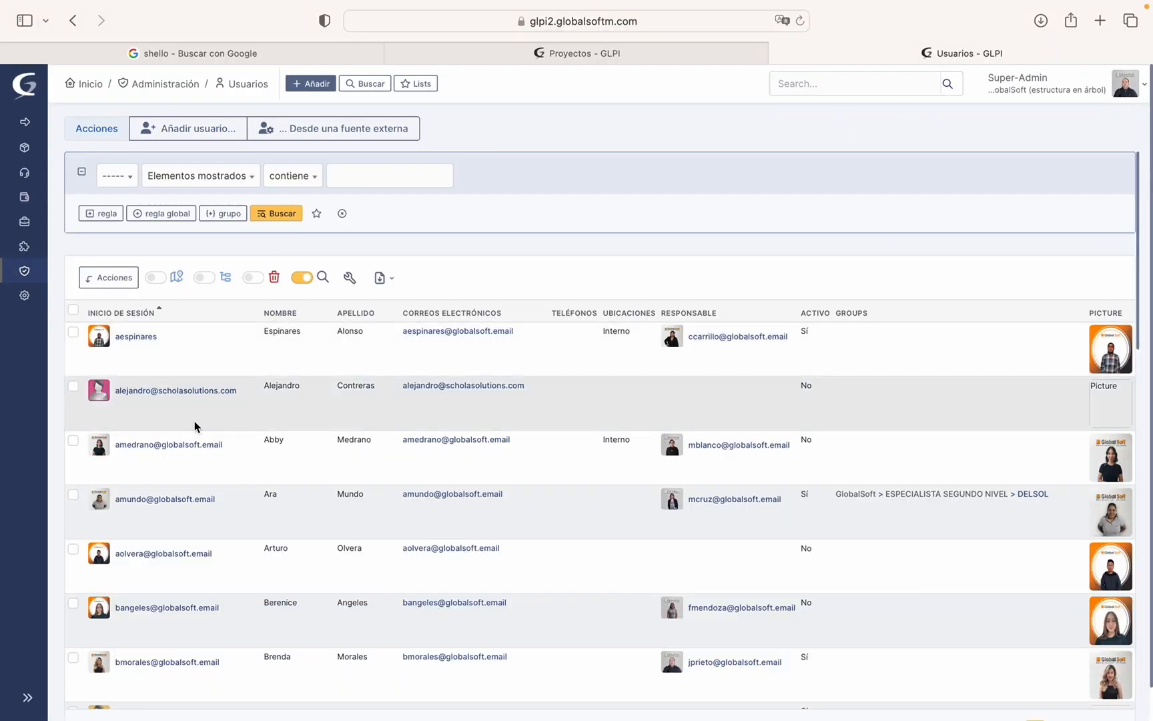
scroll(275, 410, "down", 2)
scroll(275, 408, "down", 4)
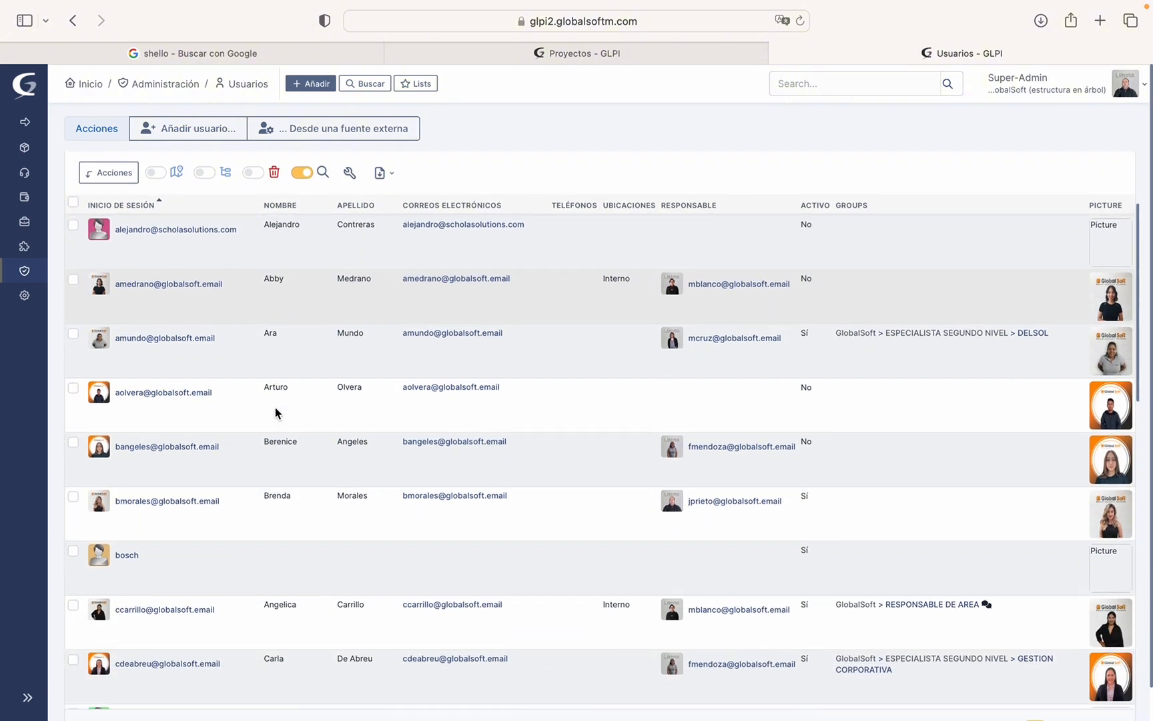
scroll(267, 412, "down", 8)
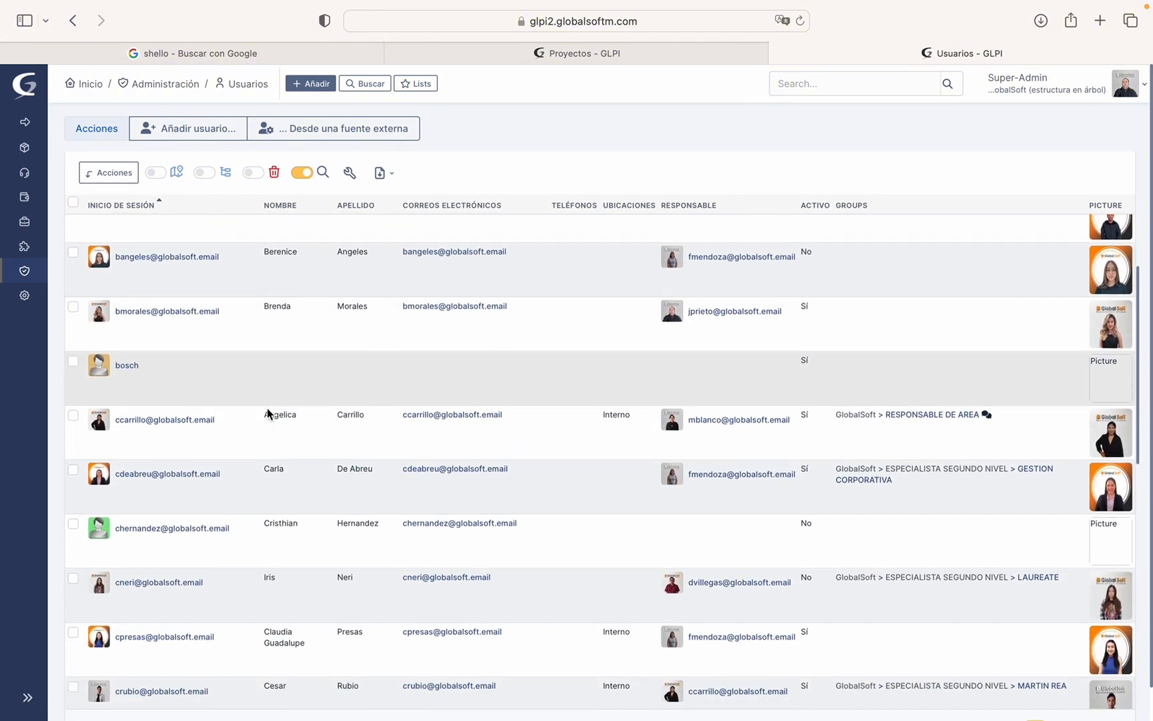
scroll(267, 411, "down", 2)
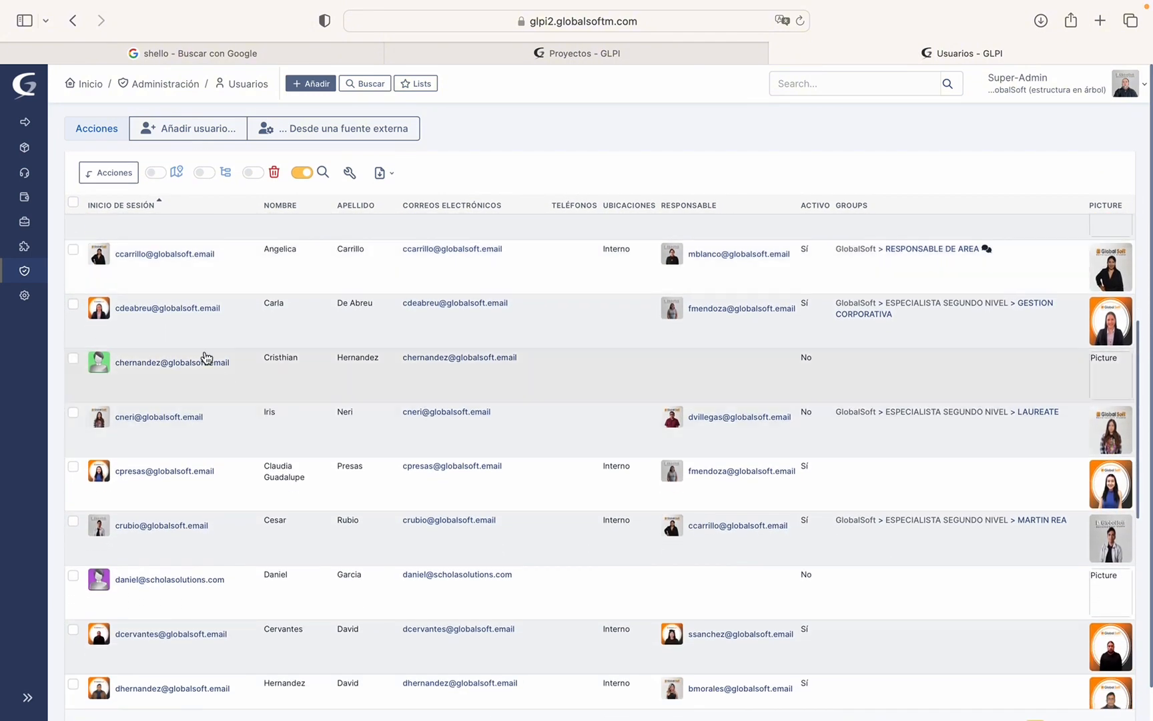
left_click(129, 260)
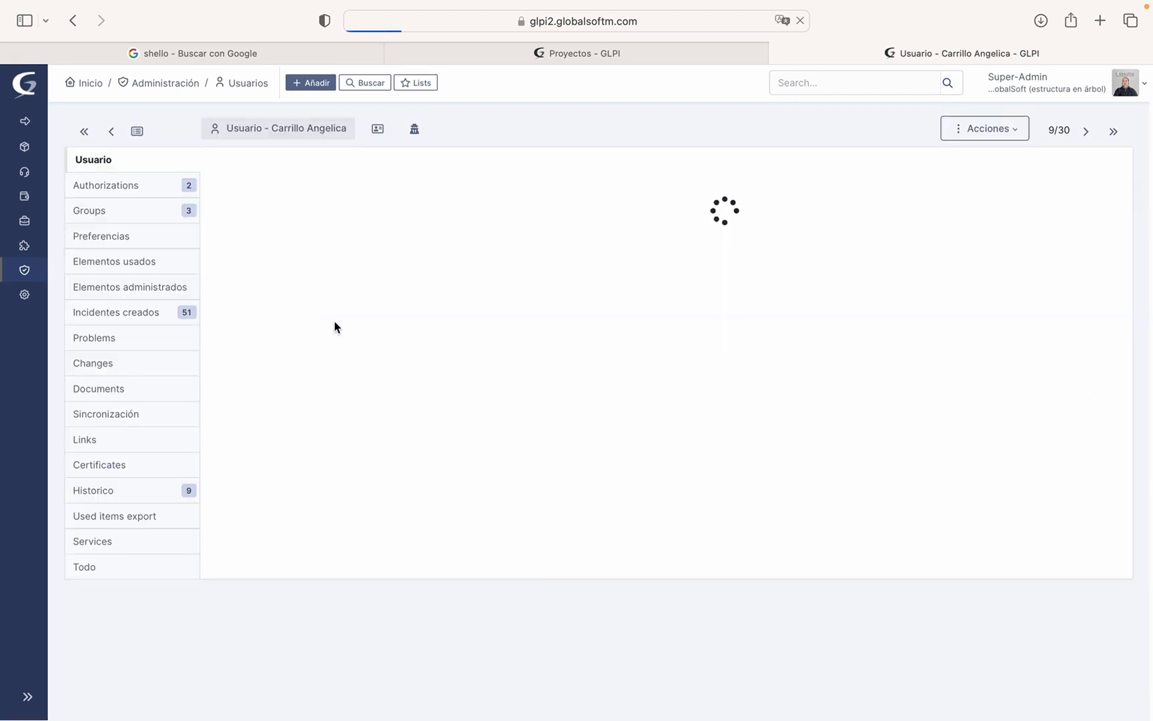
Examine the user's record, including Perfil predeterminado, Grupo predeterminado, Responsable and Entidad predeterminada
scroll(484, 359, "down", 1)
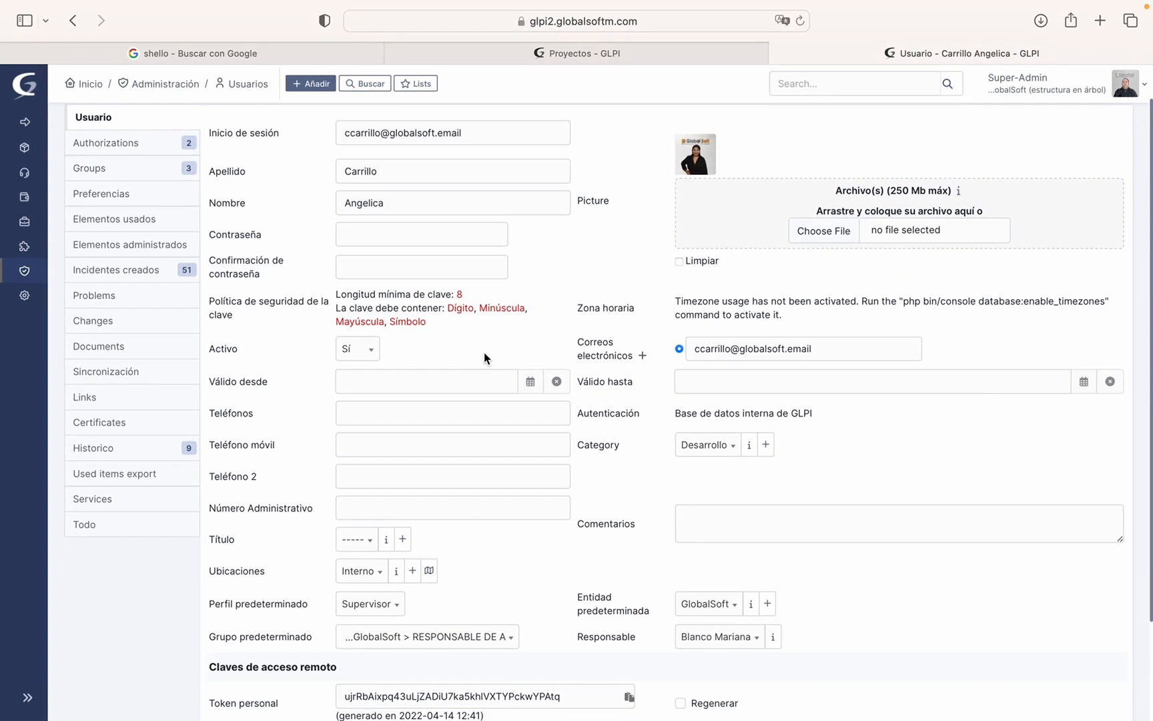
scroll(486, 359, "down", 1)
scroll(484, 355, "up", 2)
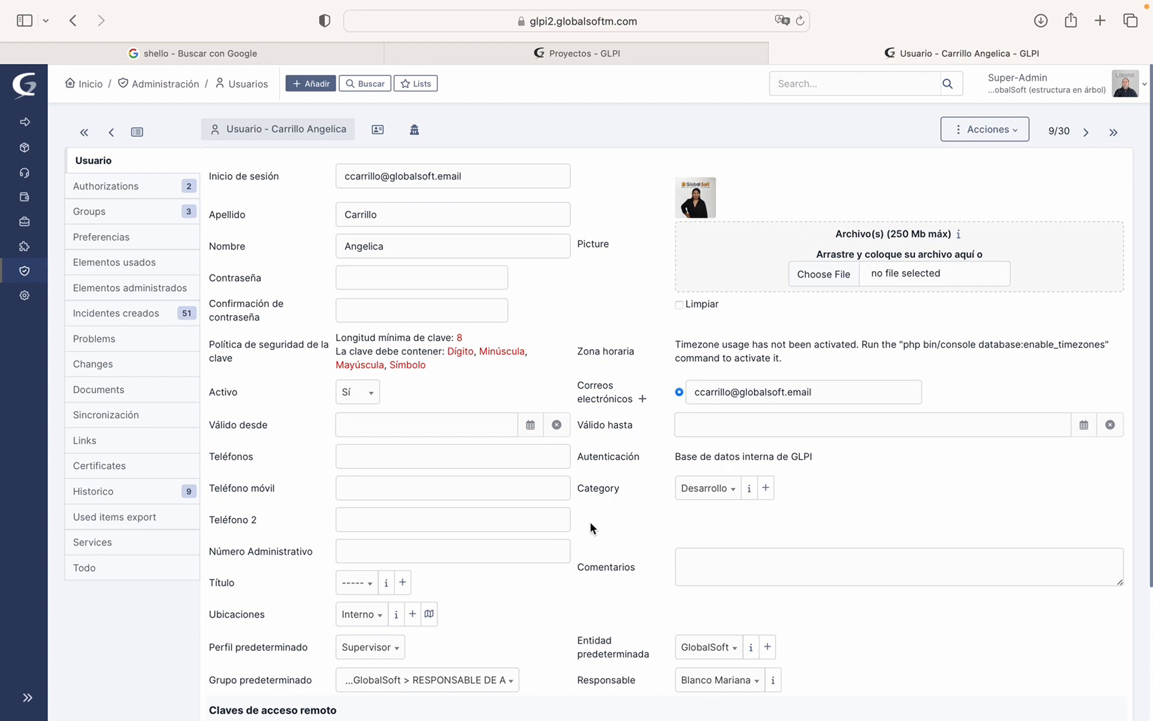
scroll(590, 522, "down", 5)
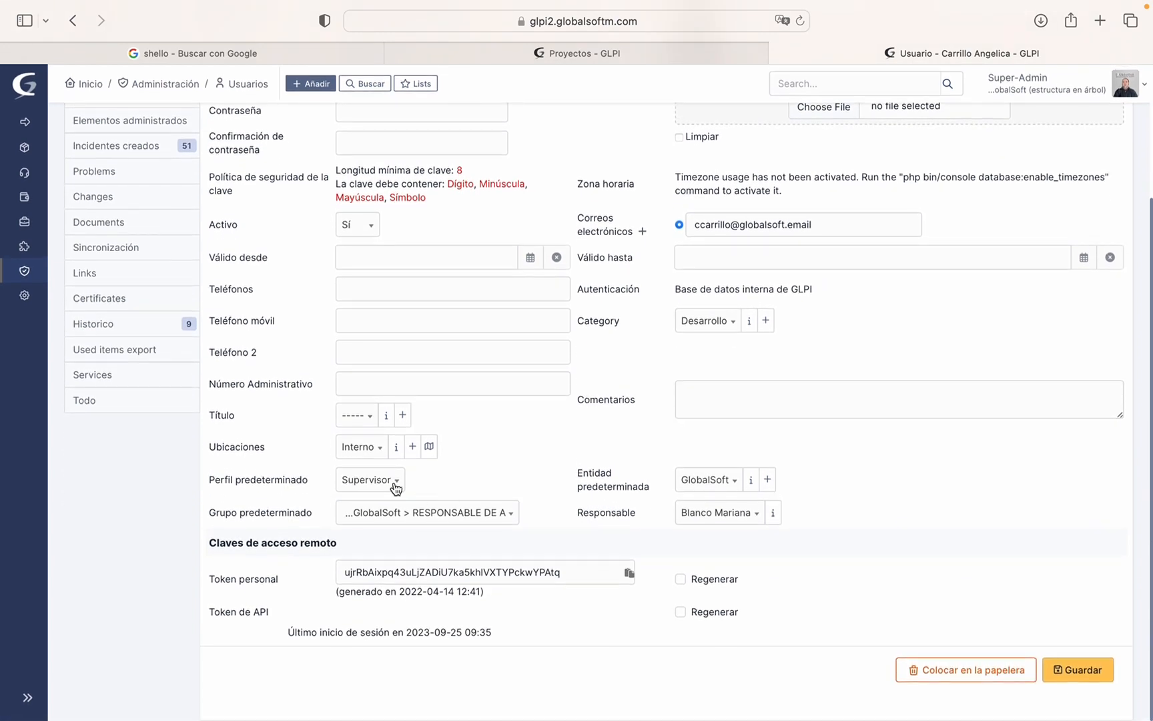
left_click(378, 481)
left_click(377, 482)
left_click(388, 482)
left_click(389, 484)
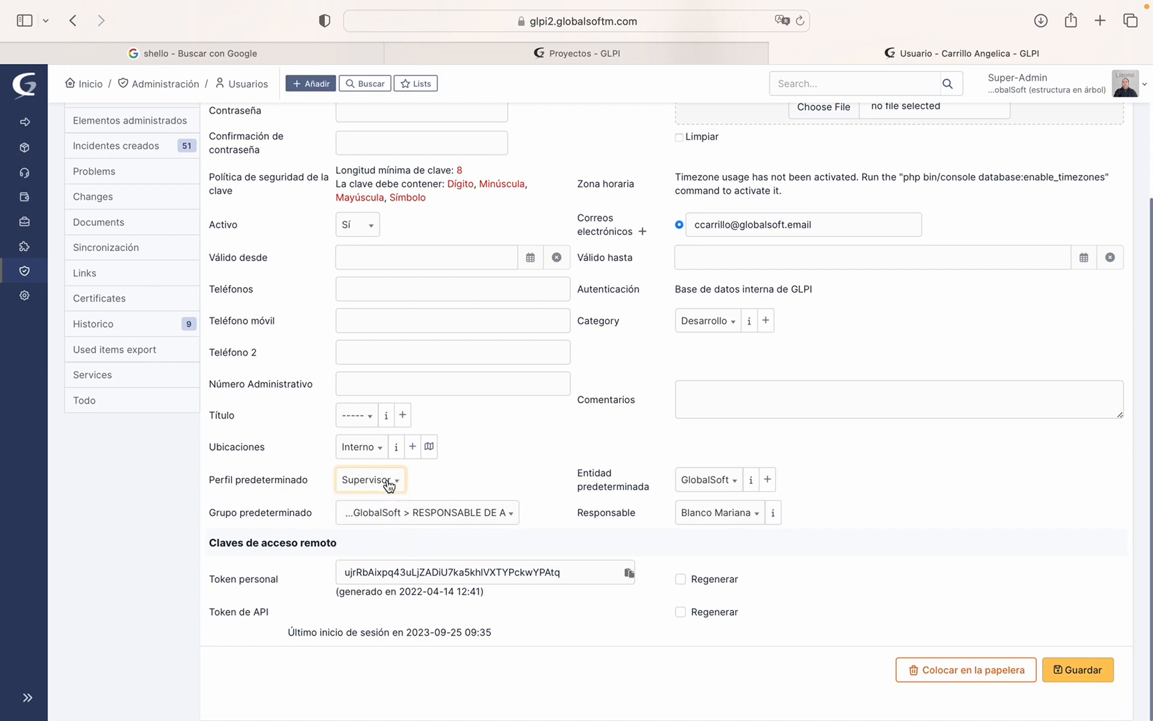
left_click(500, 518)
left_click(500, 518)
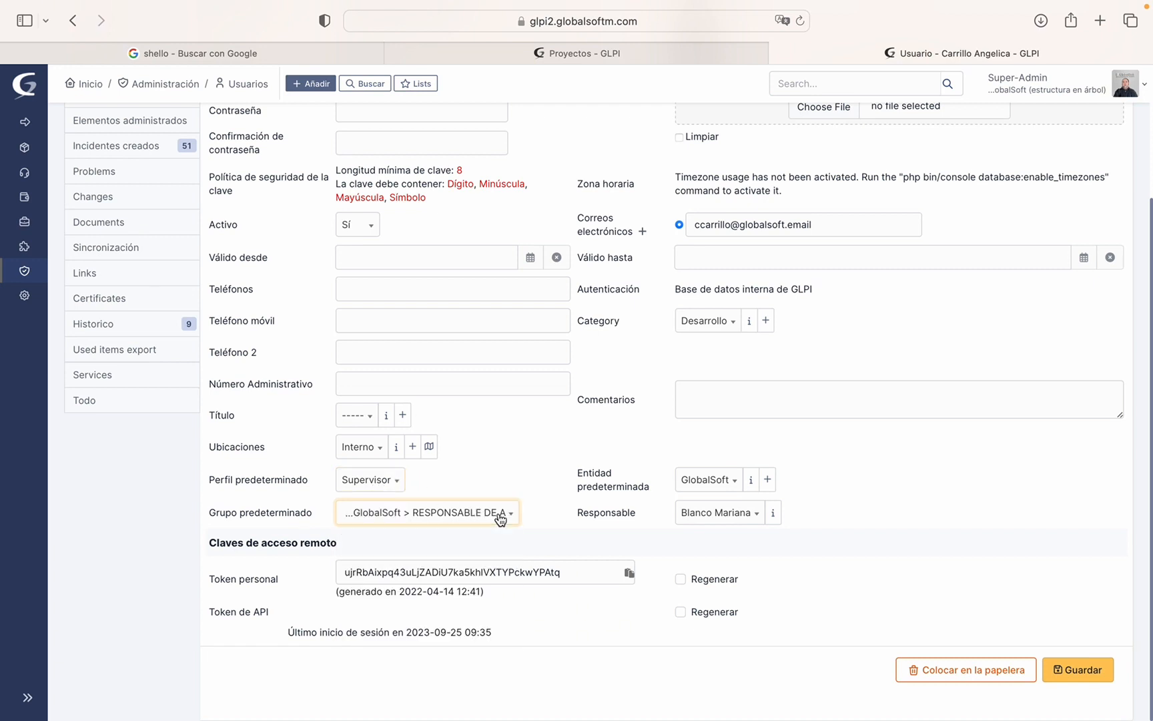
left_click(720, 522)
left_click(720, 522)
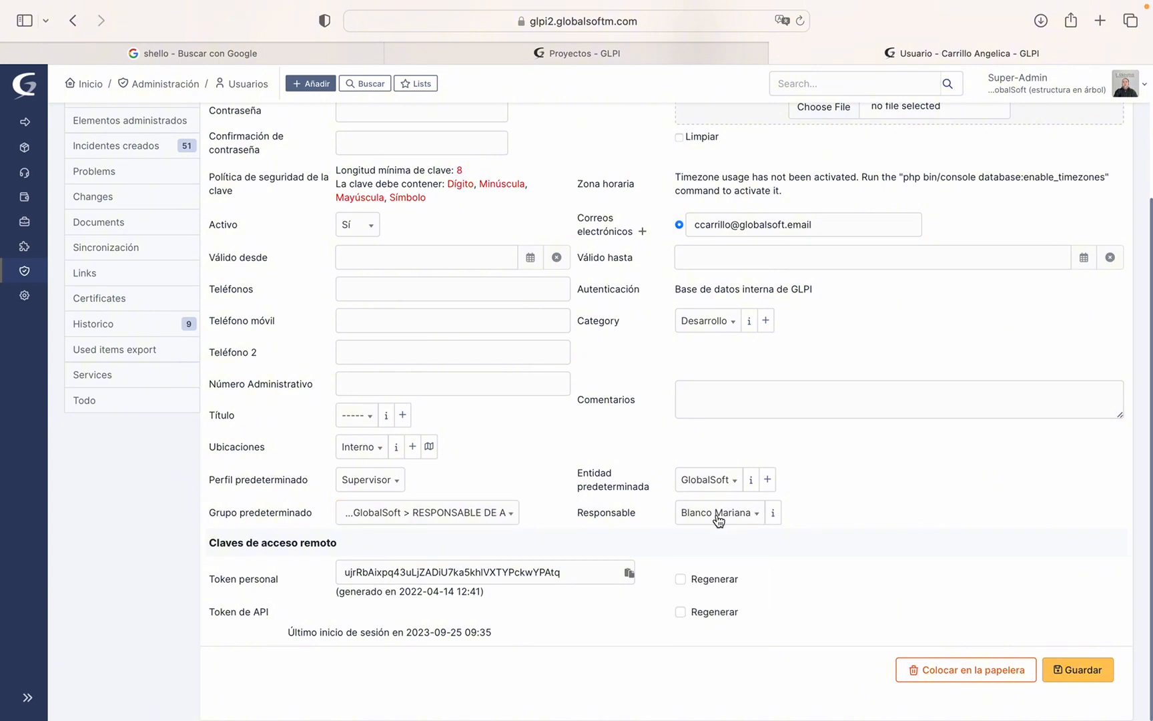
left_click(706, 489)
left_click(706, 489)
double_click(575, 462)
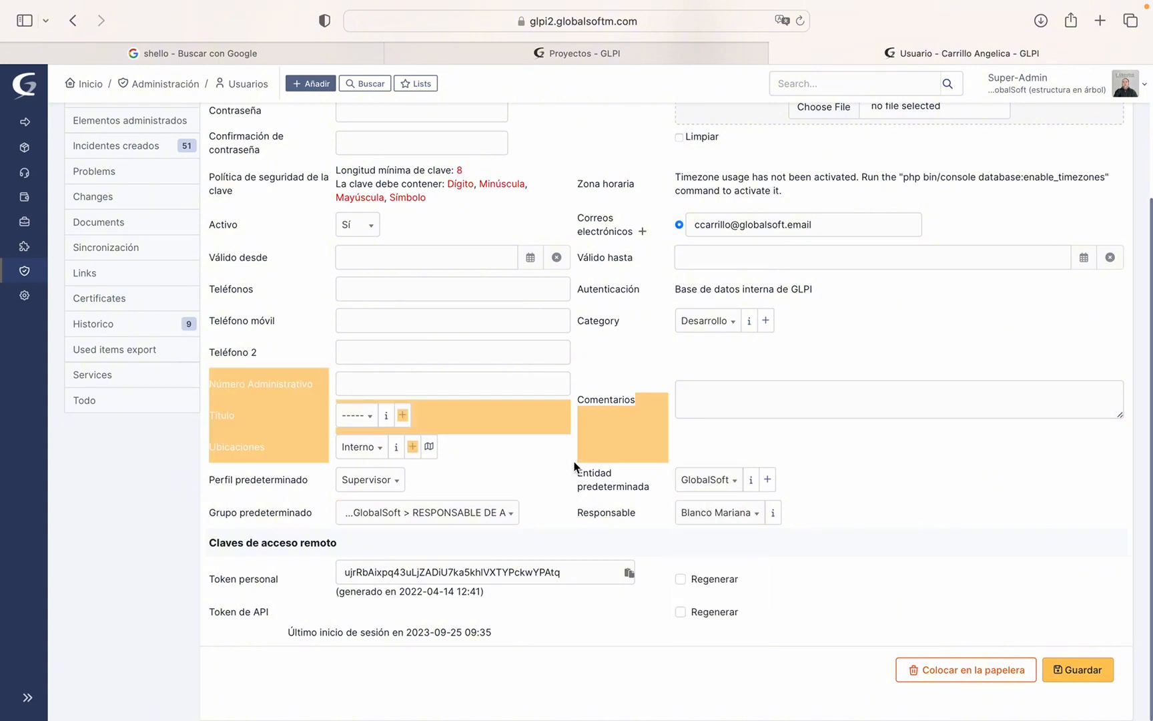
left_click(893, 446)
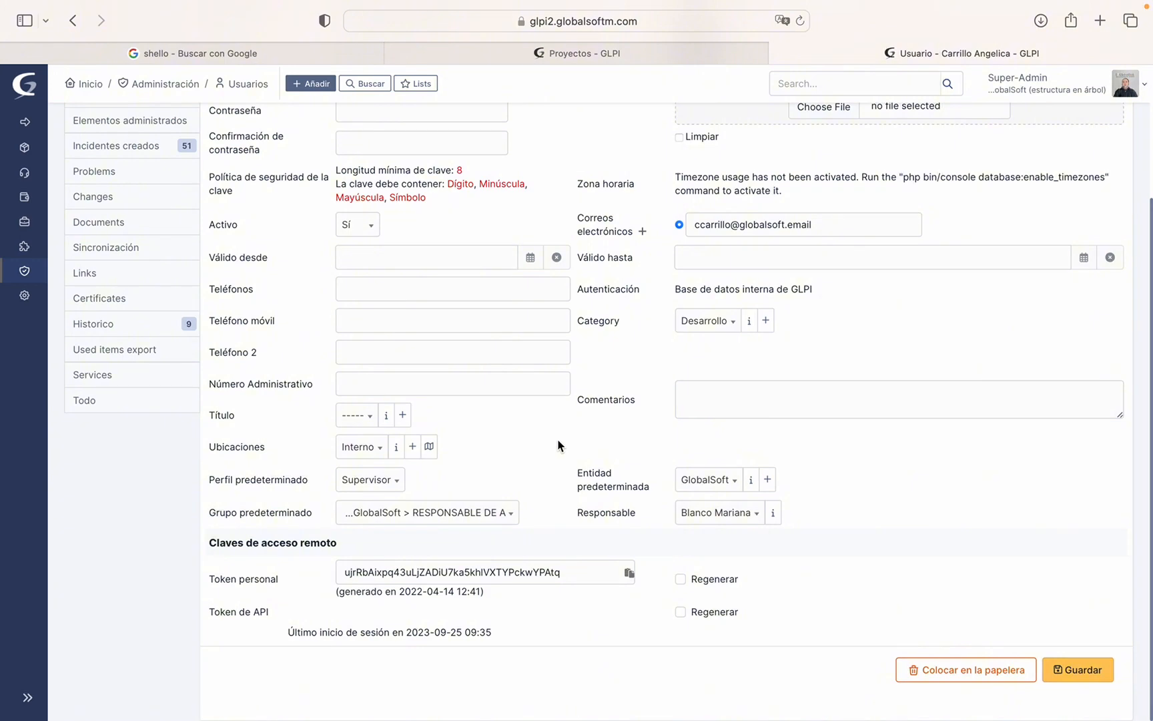
Check the user's group associations and open the user's Authorizations
scroll(558, 445, "up", 5)
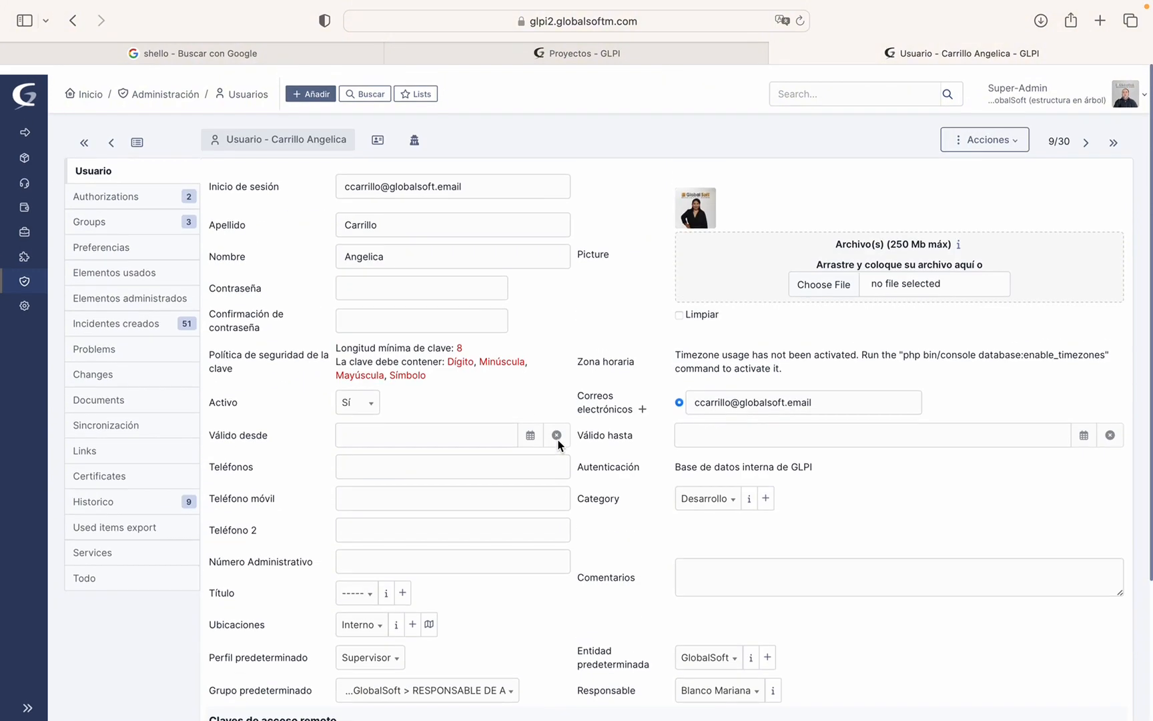
left_click(162, 211)
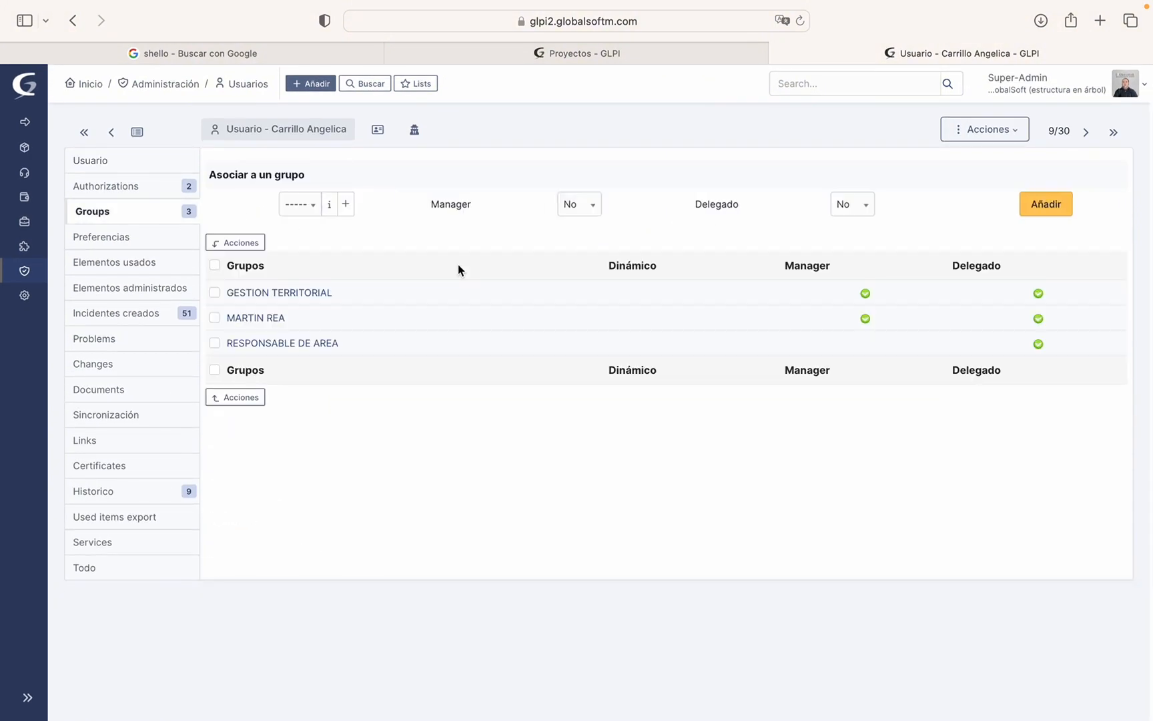
left_click(133, 191)
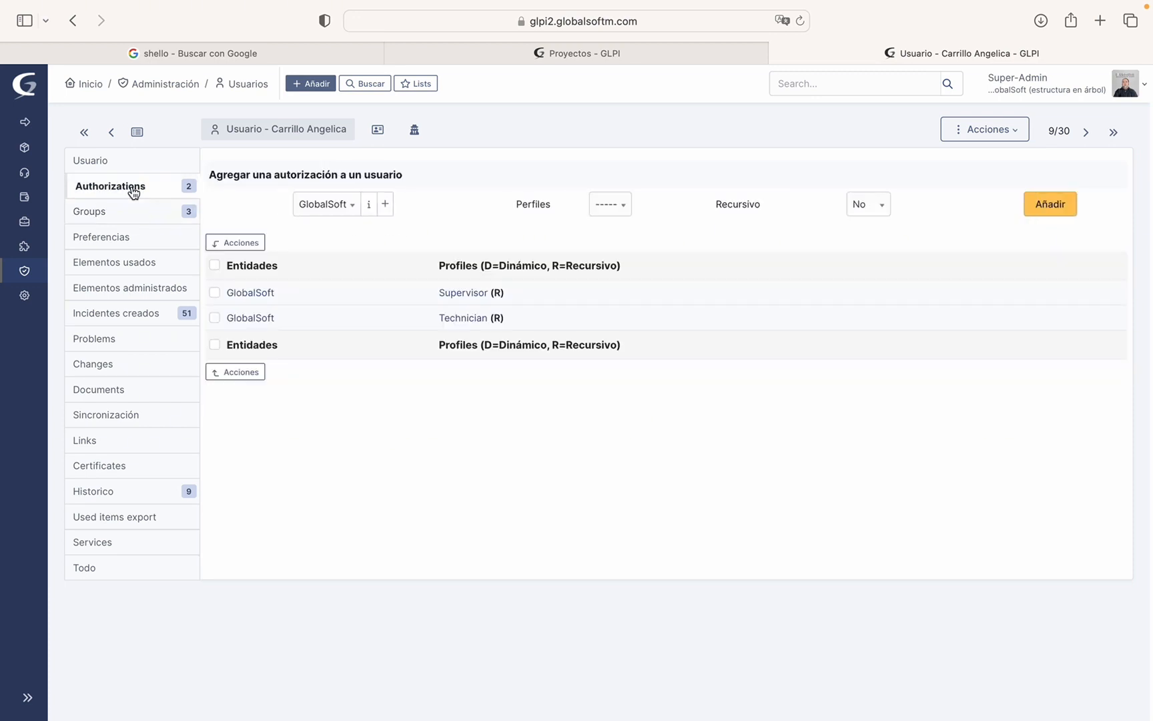
Review the entity and Perfiles choices available for adding an authorization to the user
left_click(330, 211)
left_click(330, 211)
left_click(330, 211)
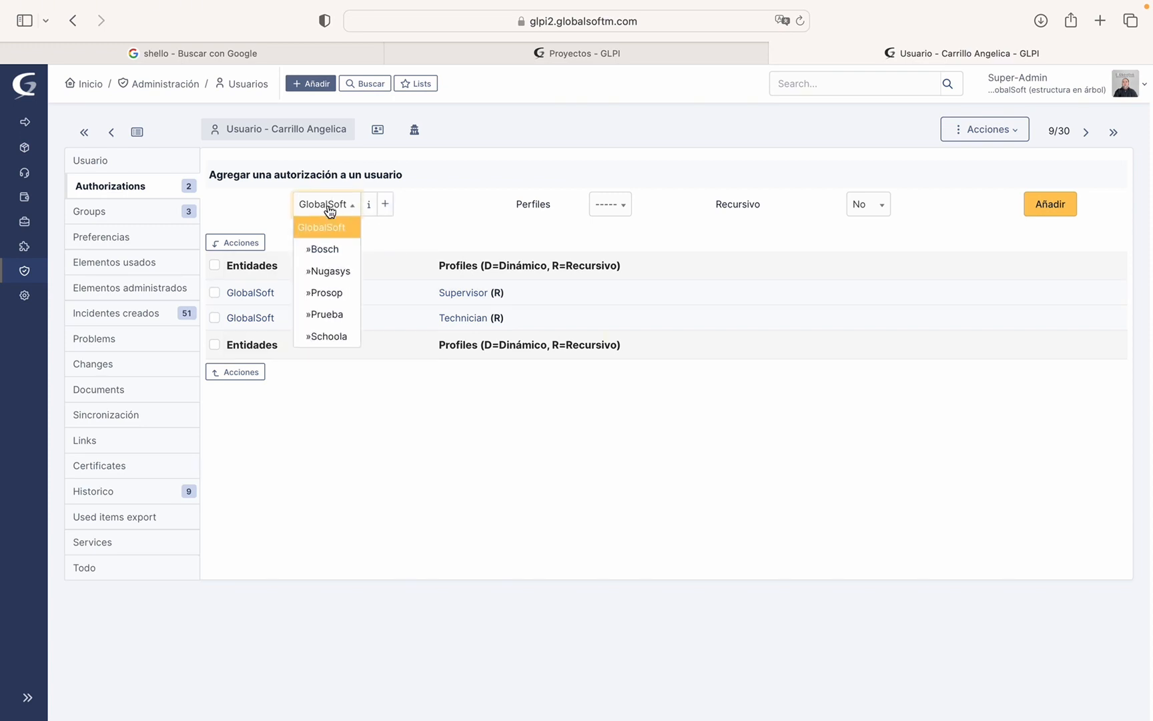
left_click(330, 211)
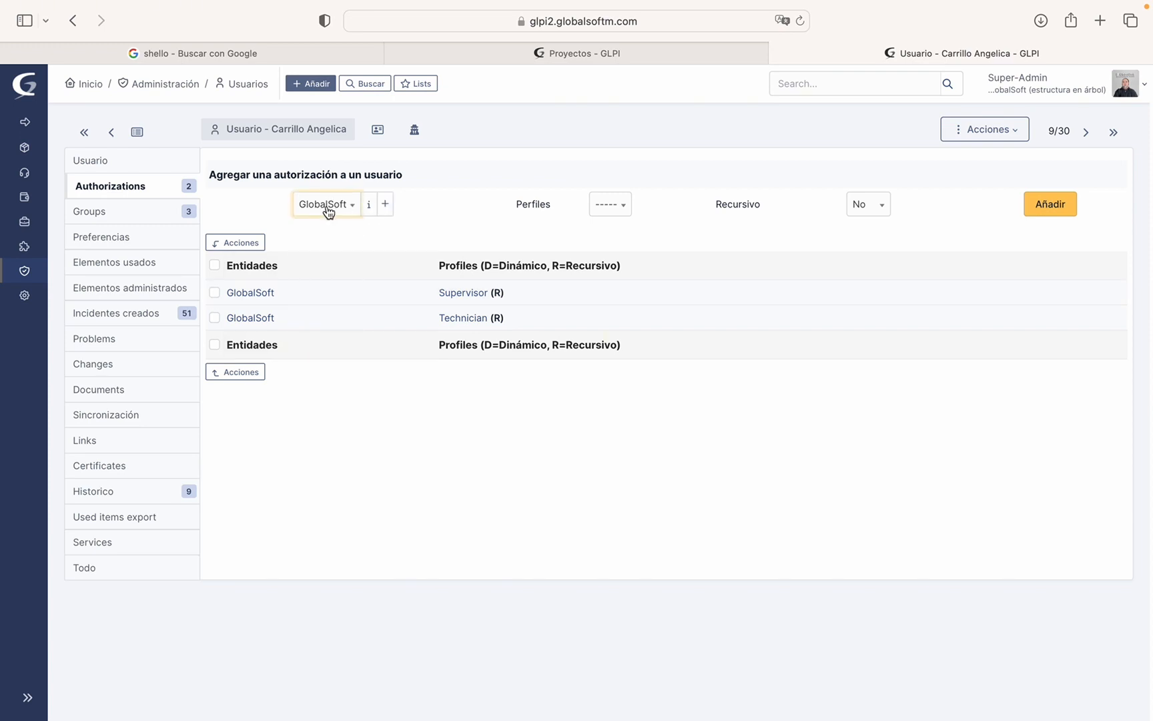
left_click(623, 209)
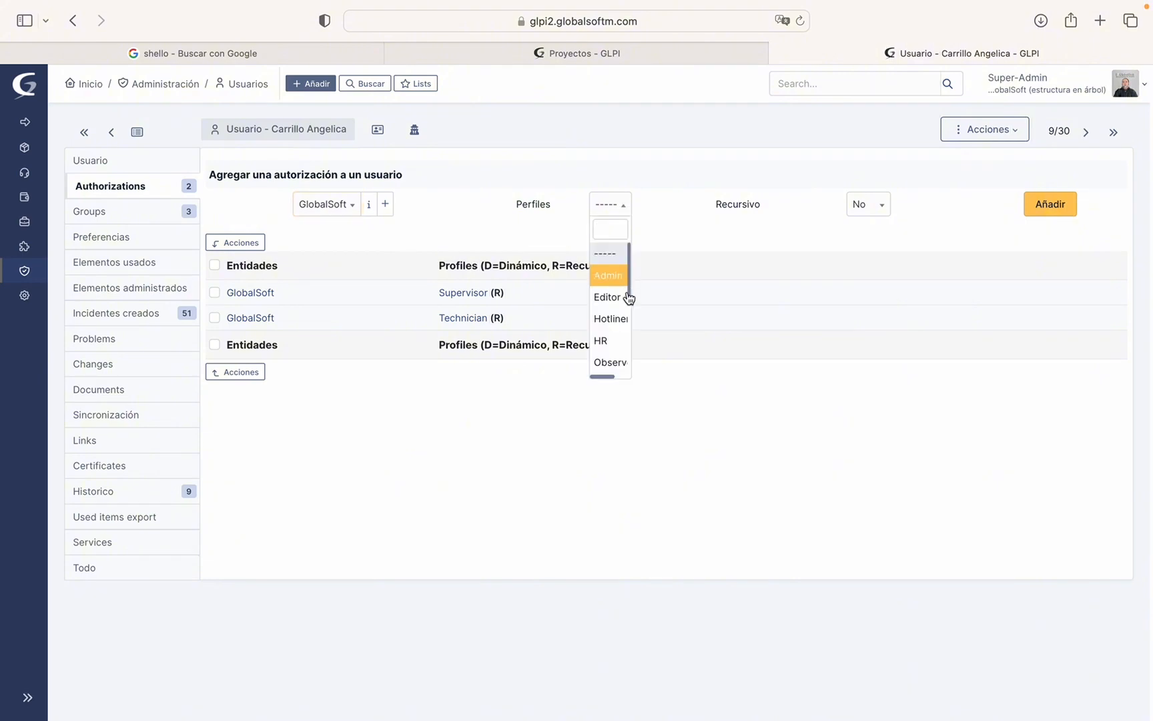
scroll(624, 297, "down", 5)
left_click(372, 250)
Choose the entity GlobalSoft > Prueba and the profile Technician for a new authorization, and review the Recursivo options
left_click(337, 208)
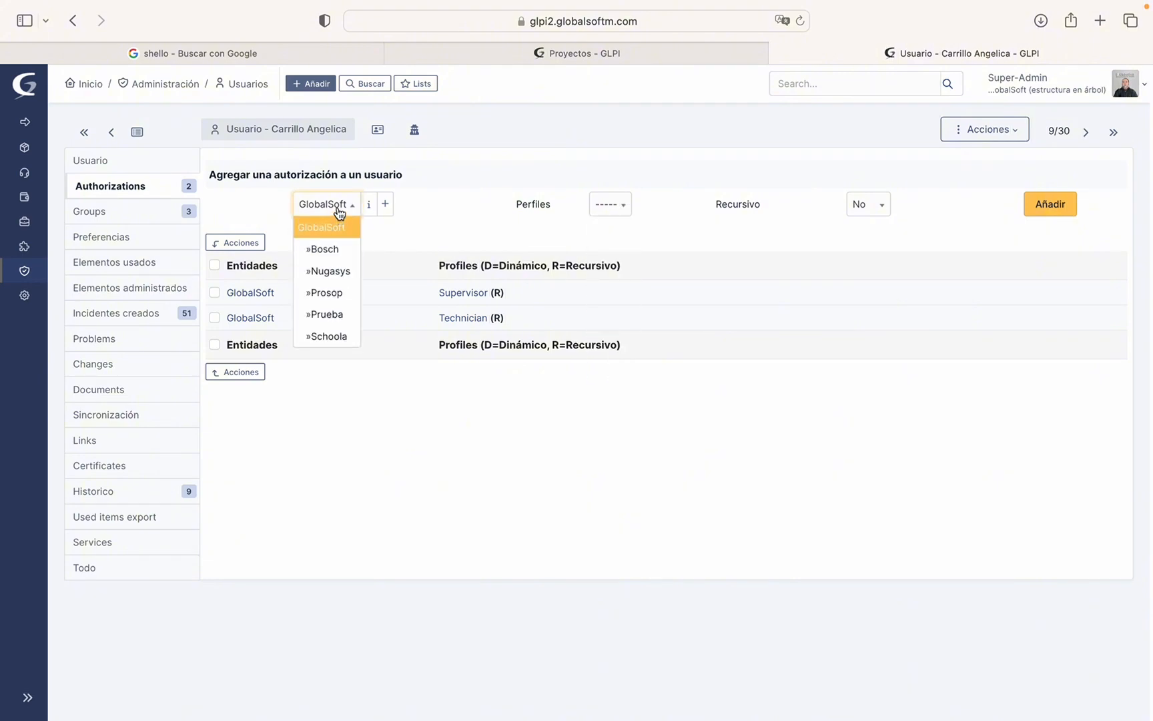
left_click(327, 315)
left_click(670, 212)
scroll(733, 353, "down", 5)
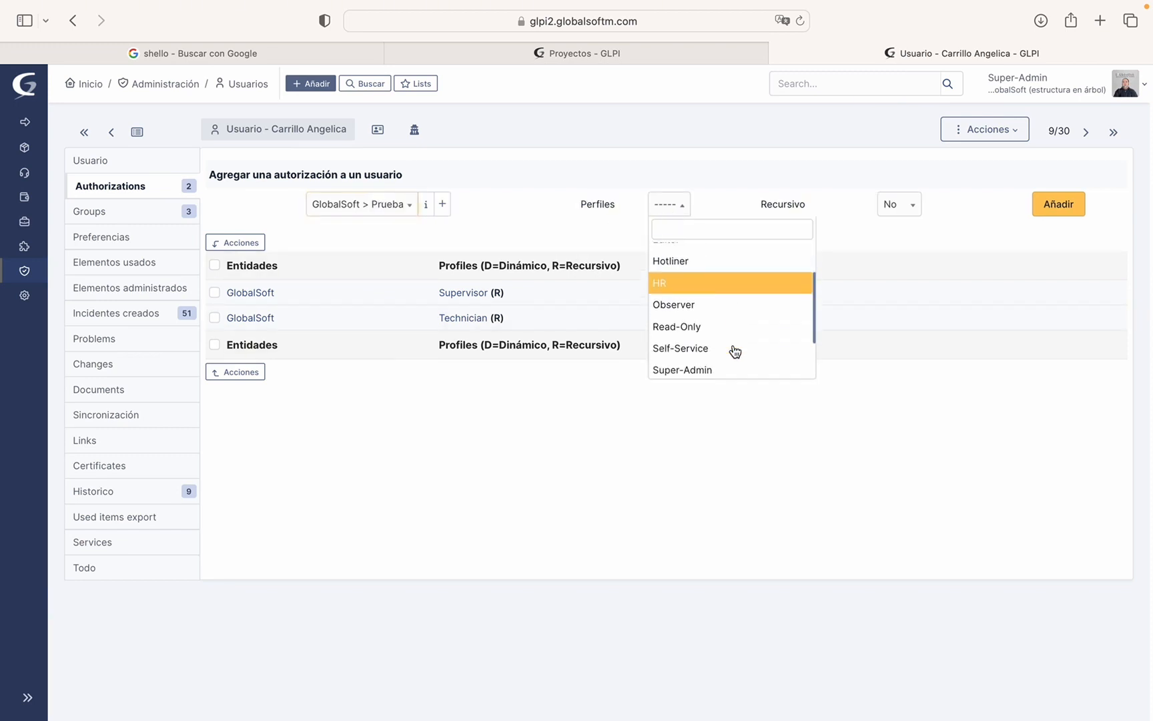
left_click(734, 348)
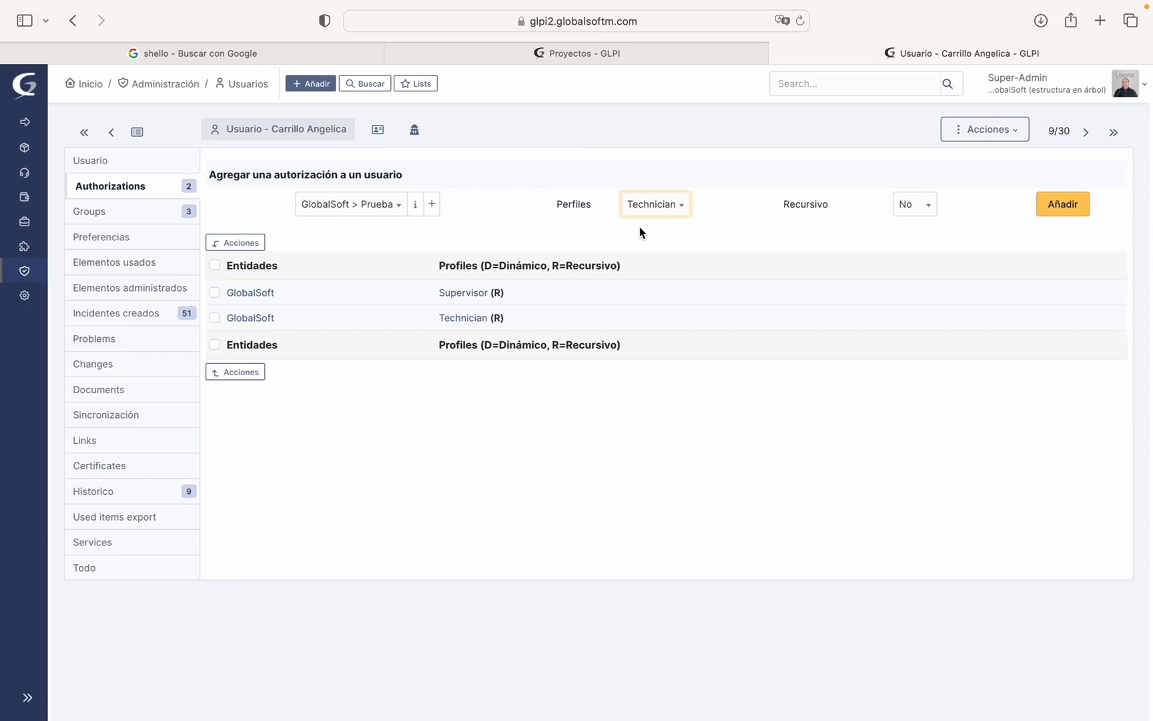
left_click(919, 209)
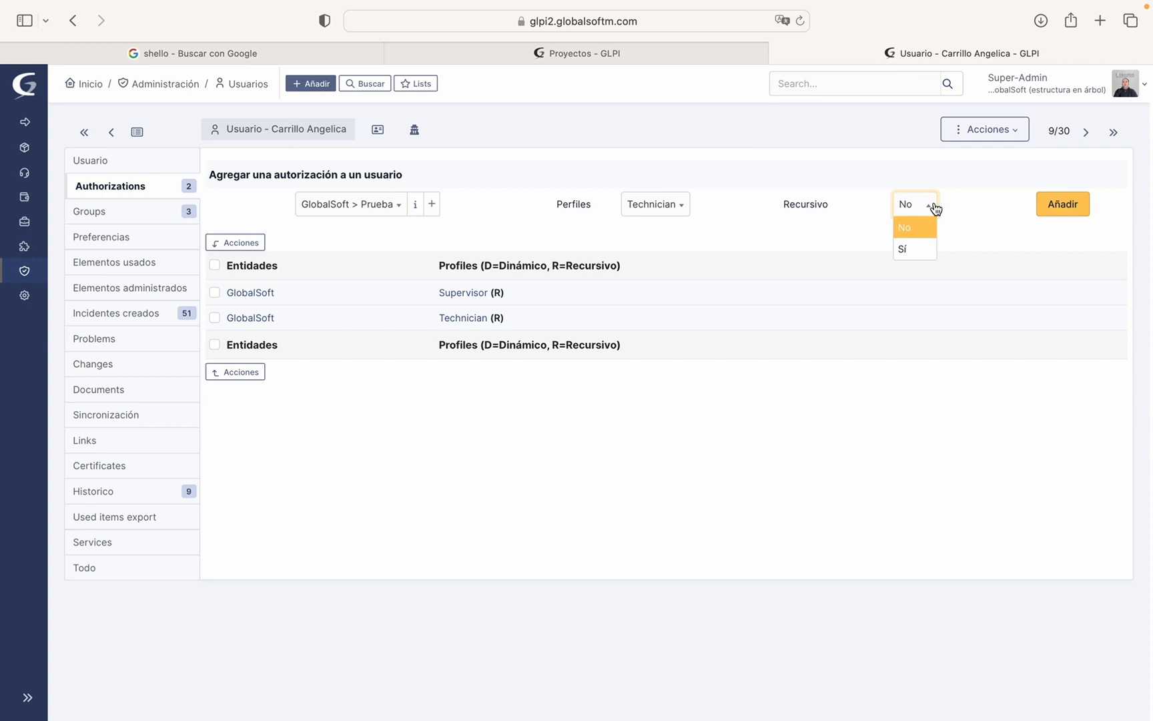
left_click(829, 202)
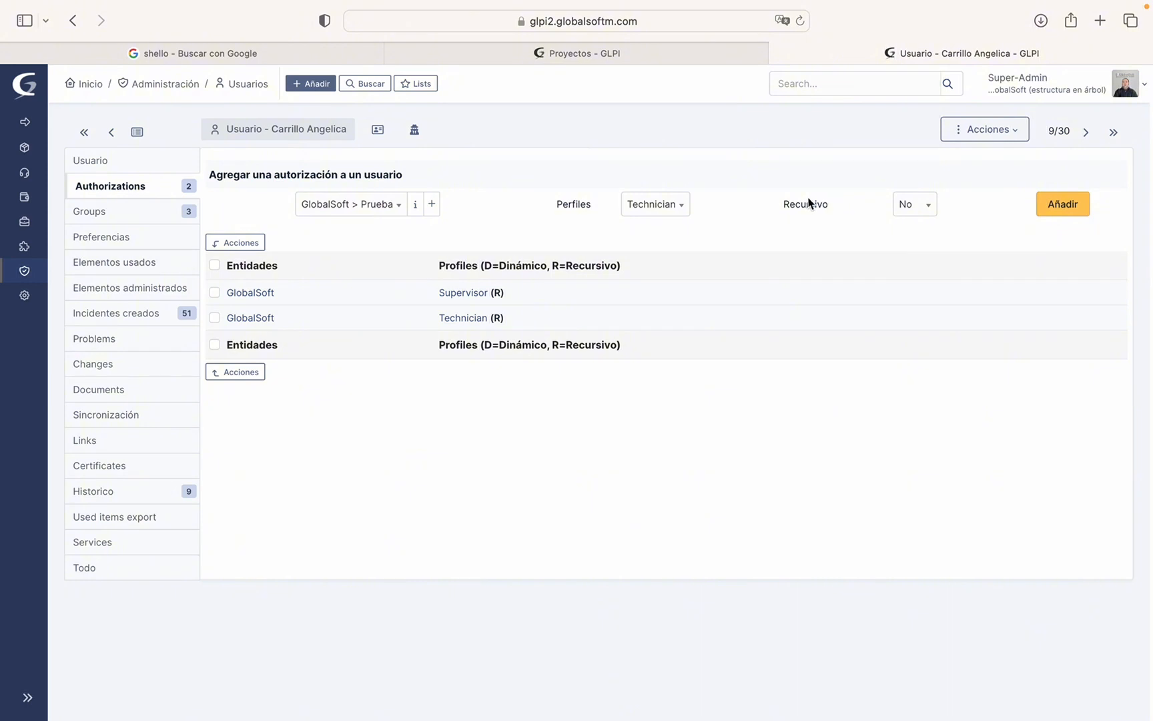
Return to the Usuarios list, search by a person's first name and open the matching user's authorizations
left_click(139, 137)
left_click(405, 185)
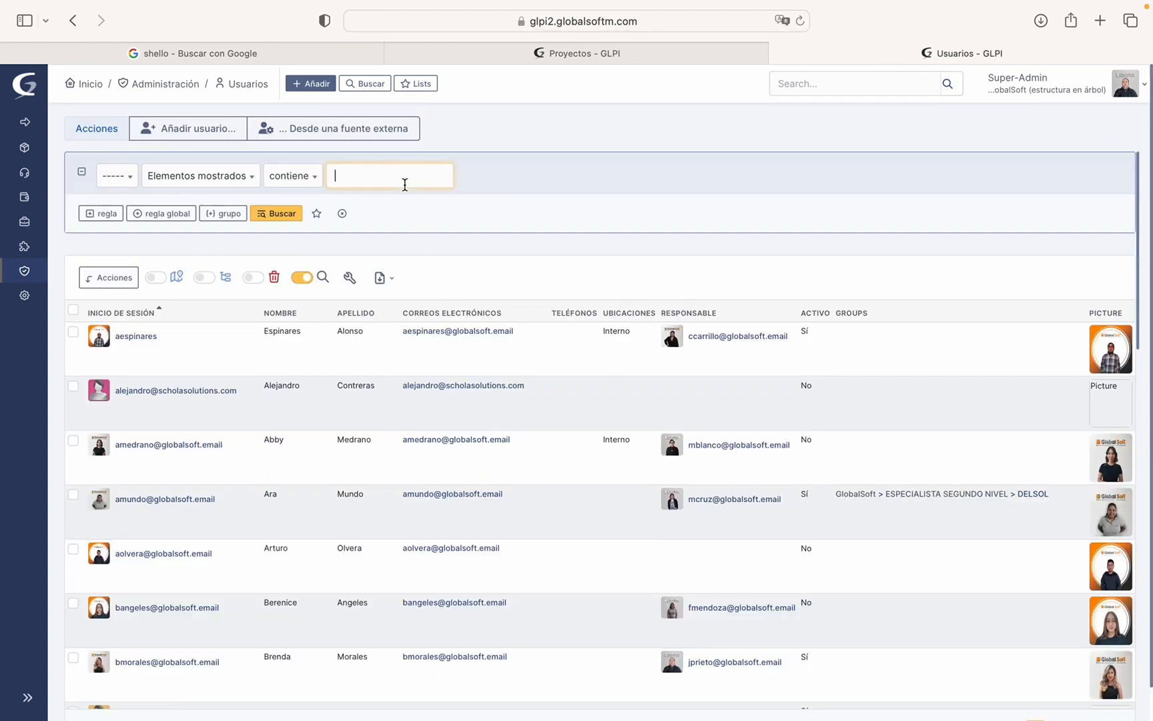
type("juan")
key("Return")
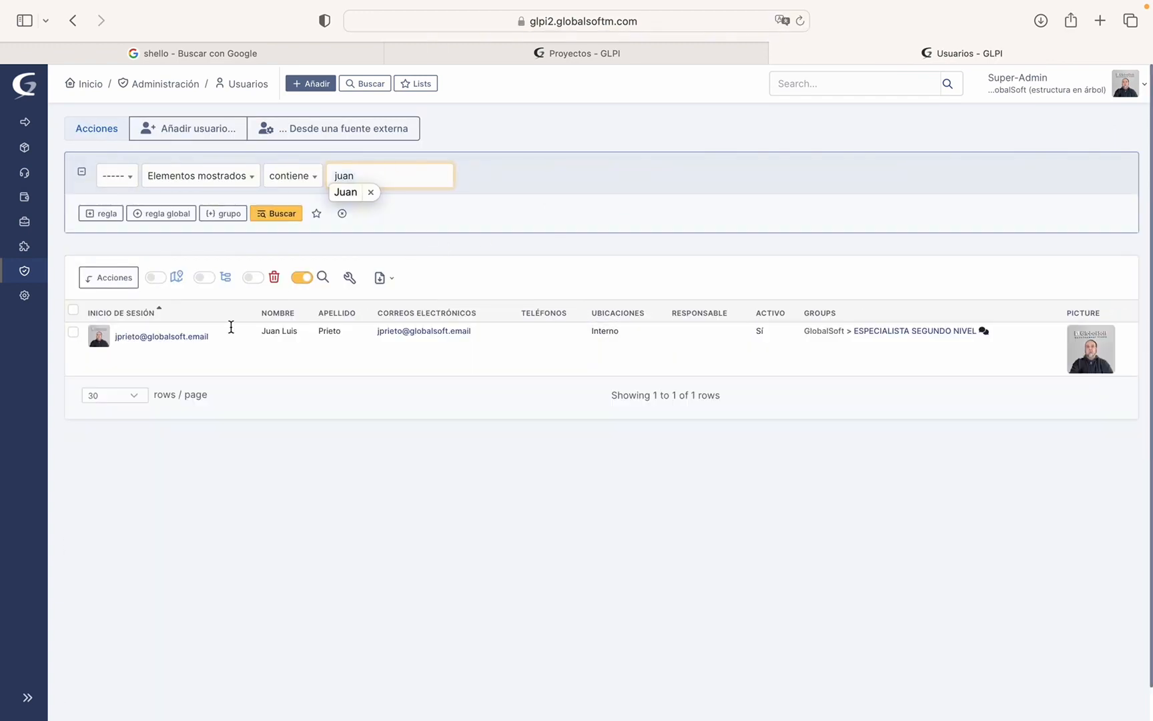
left_click(160, 335)
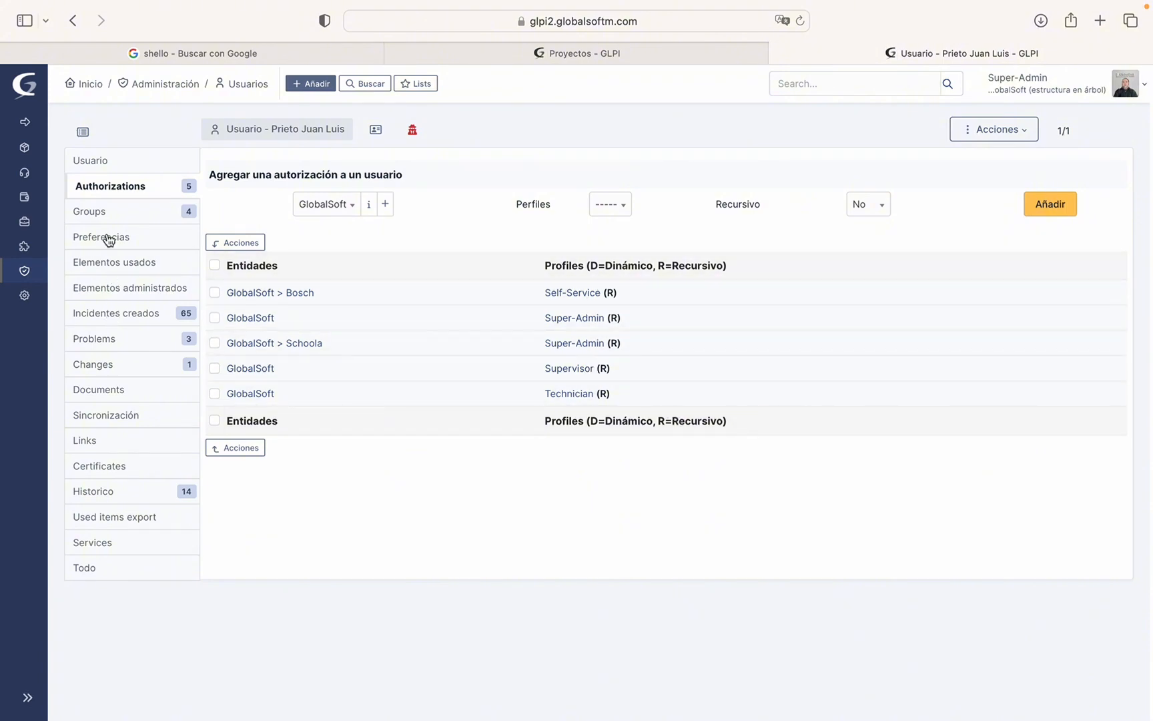
Open the user's main record and check the Perfil predeterminado choices
left_click(106, 170)
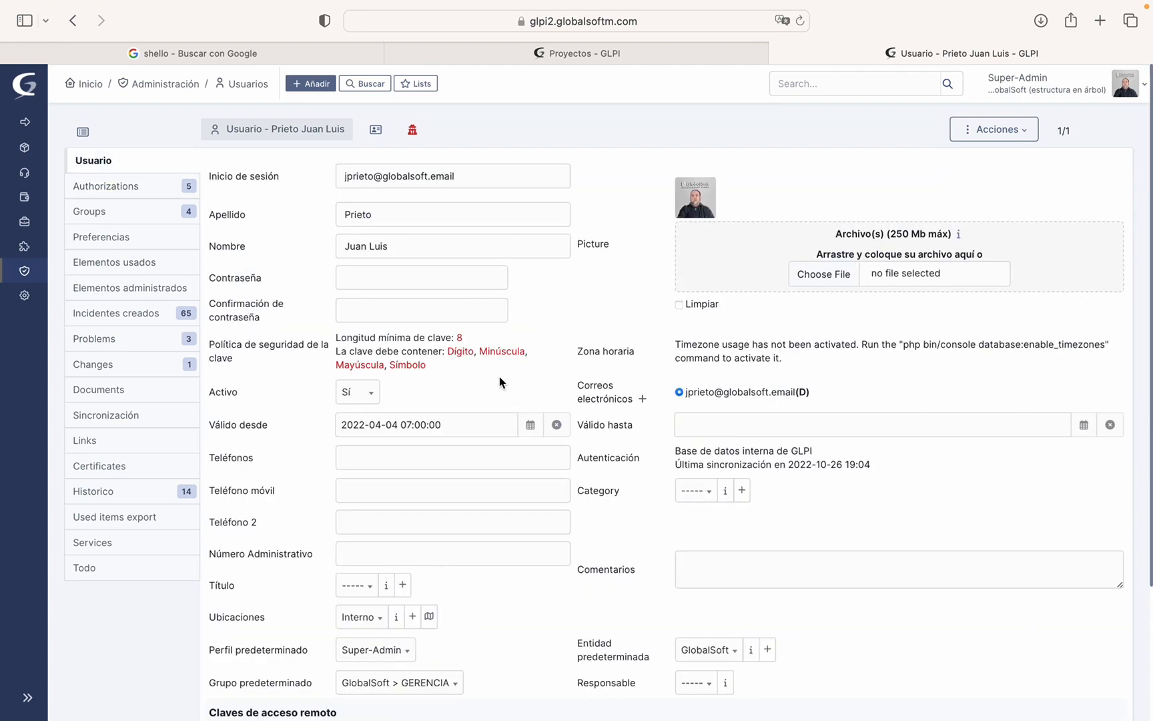
scroll(499, 377, "down", 3)
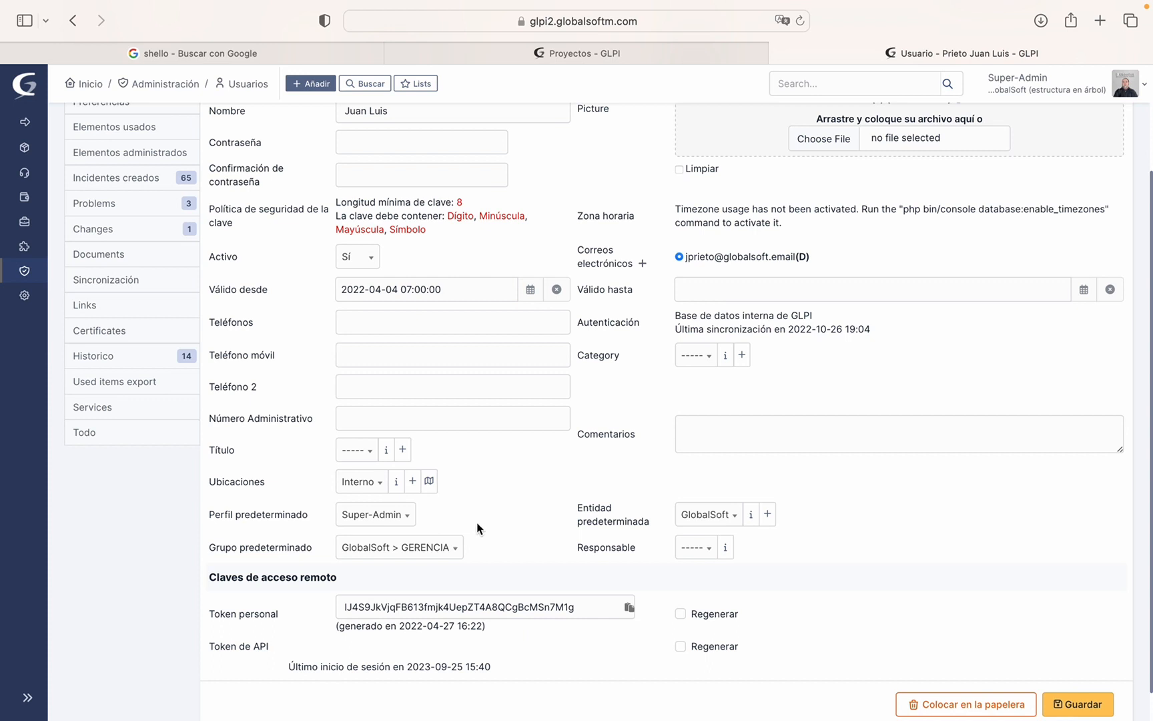
left_click(407, 523)
left_click(442, 522)
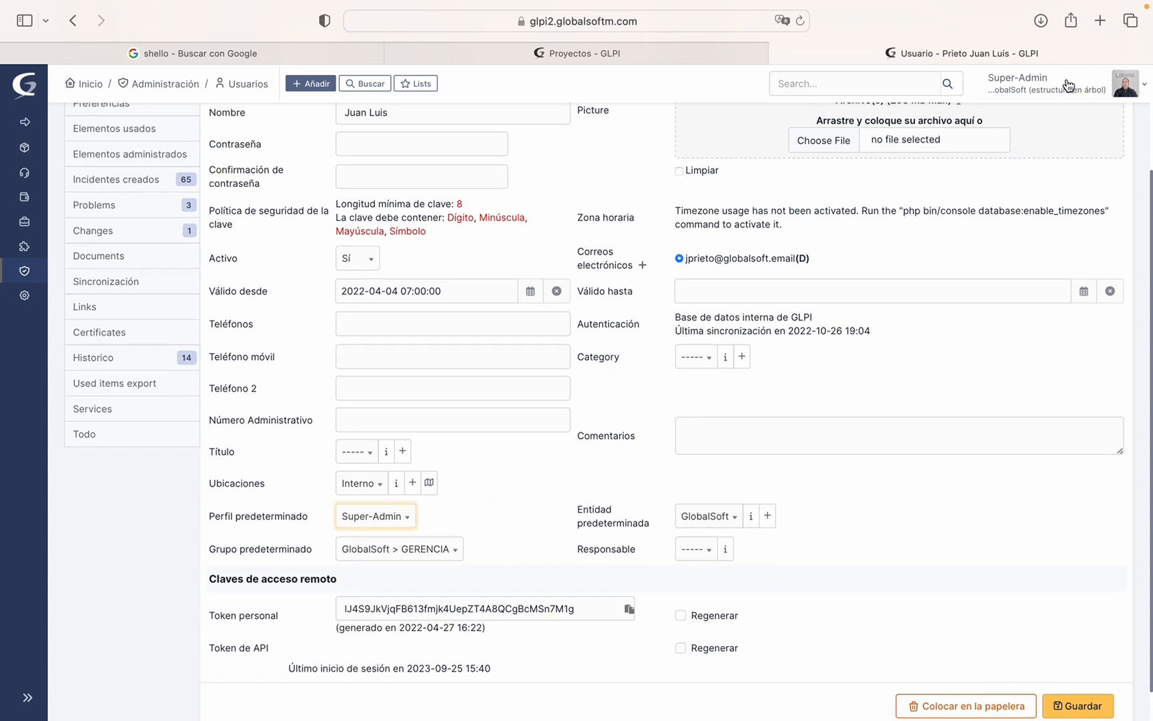
Review the profiles the signed-in account can switch to, and leave the current profile selected
left_click(1054, 92)
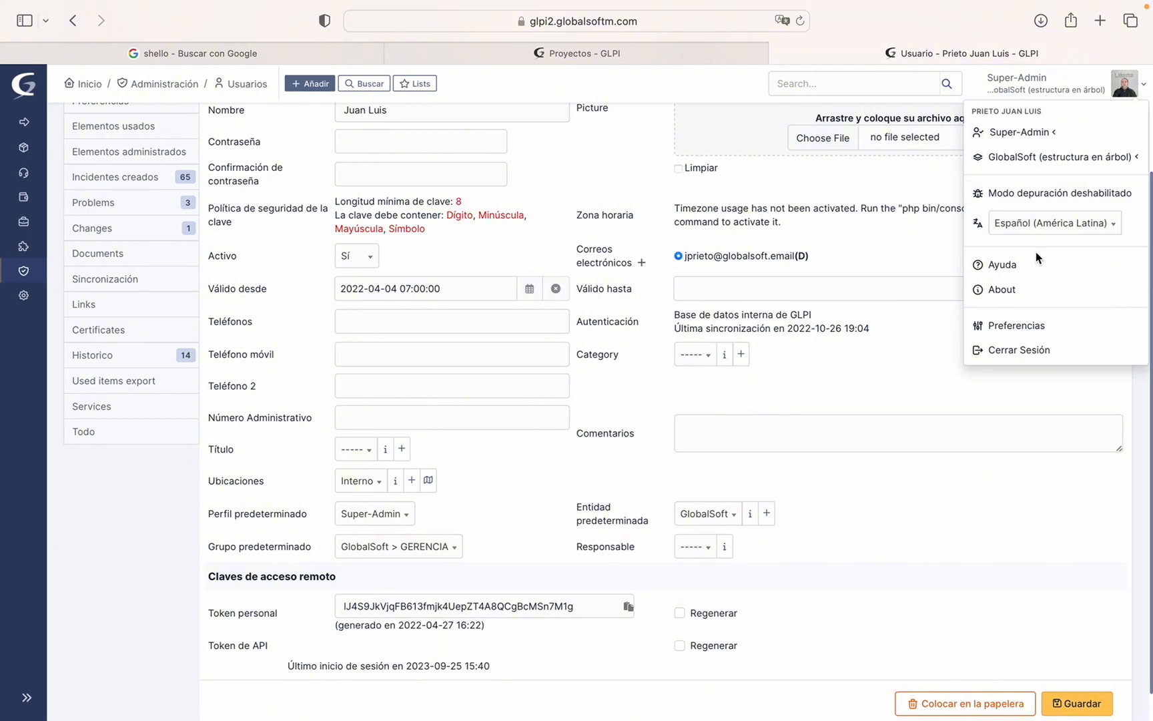
left_click(1038, 135)
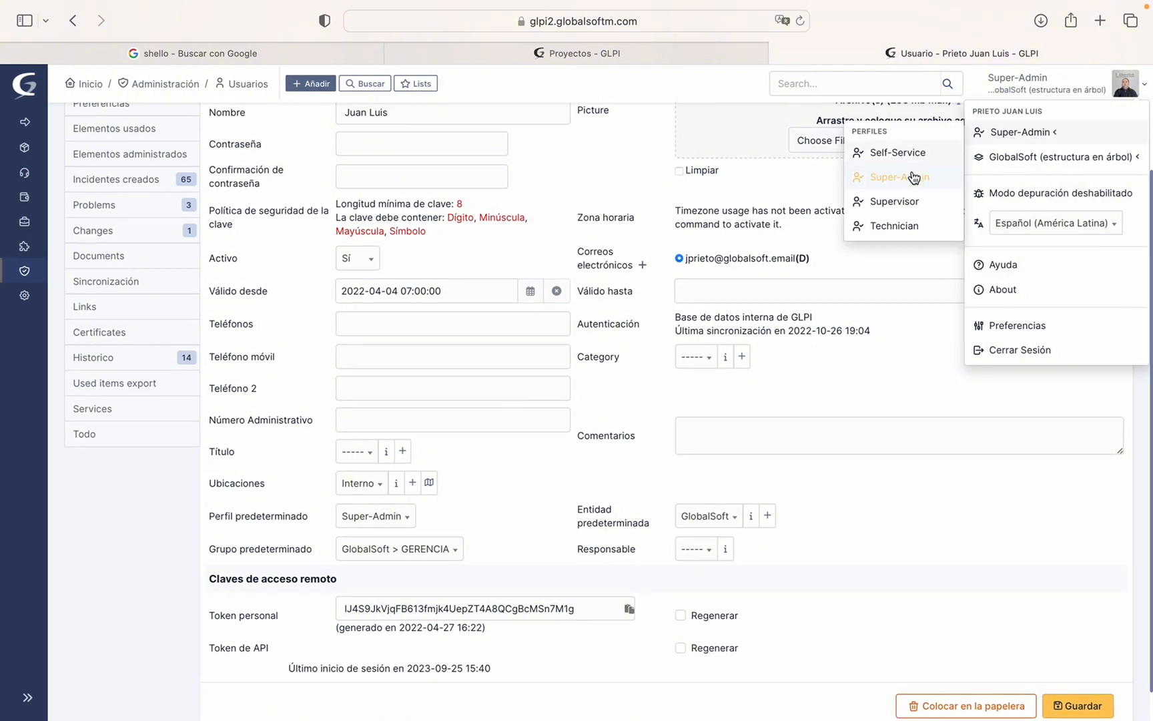
scroll(905, 245, "up", 1)
scroll(889, 318, "down", 1)
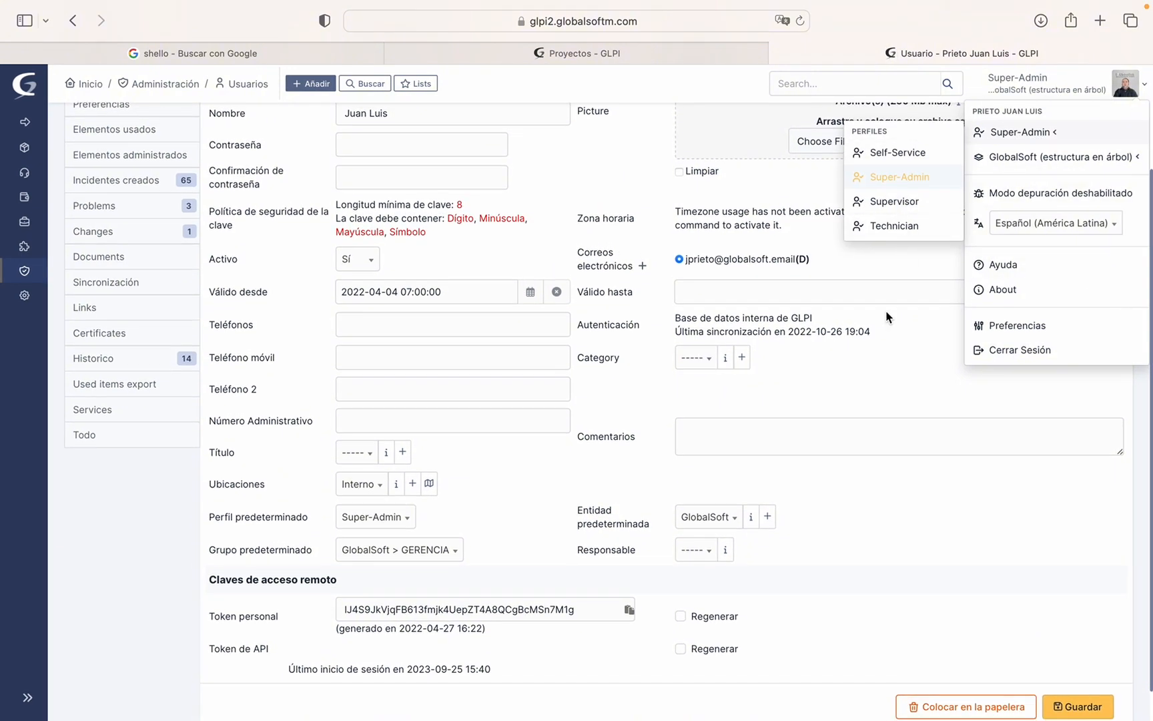
left_click(867, 341)
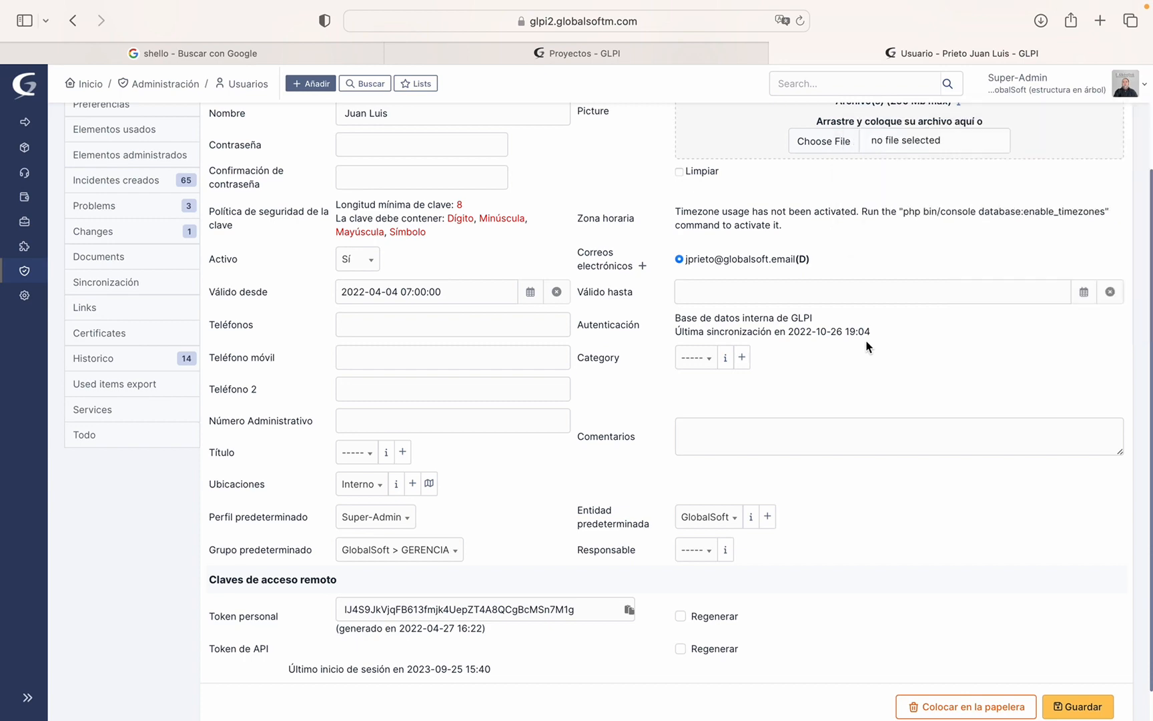
Review the user's authorizations per entity and the user's group memberships
scroll(866, 340, "up", 5)
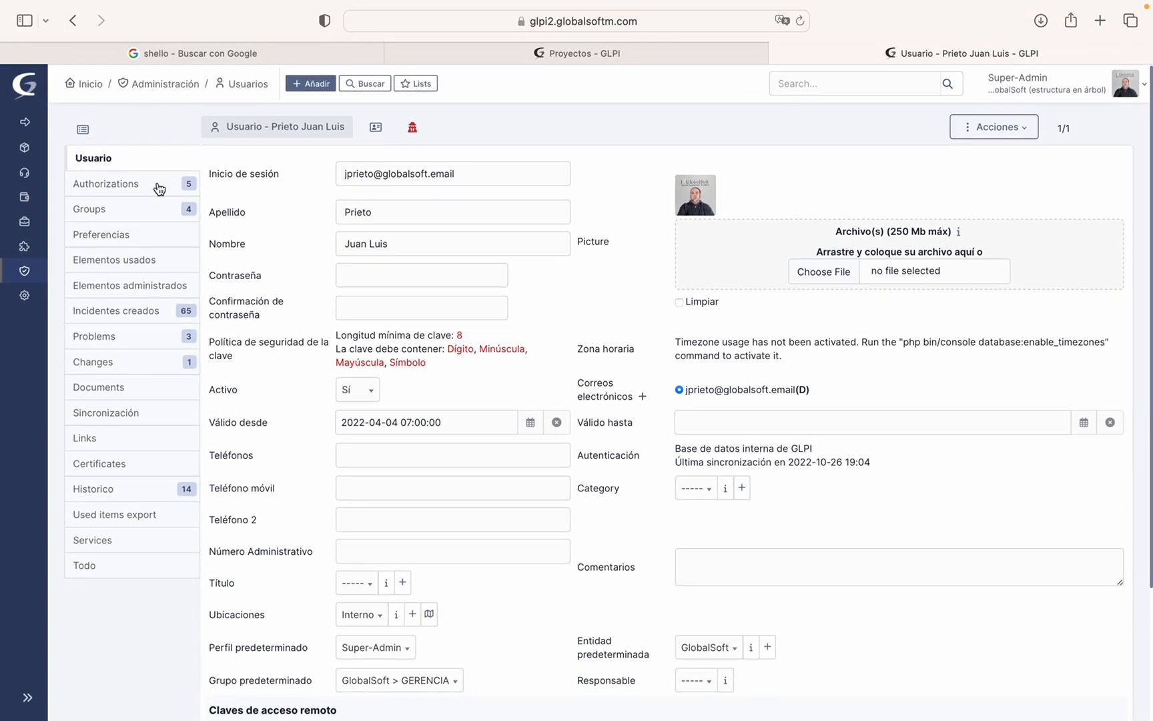
left_click(146, 185)
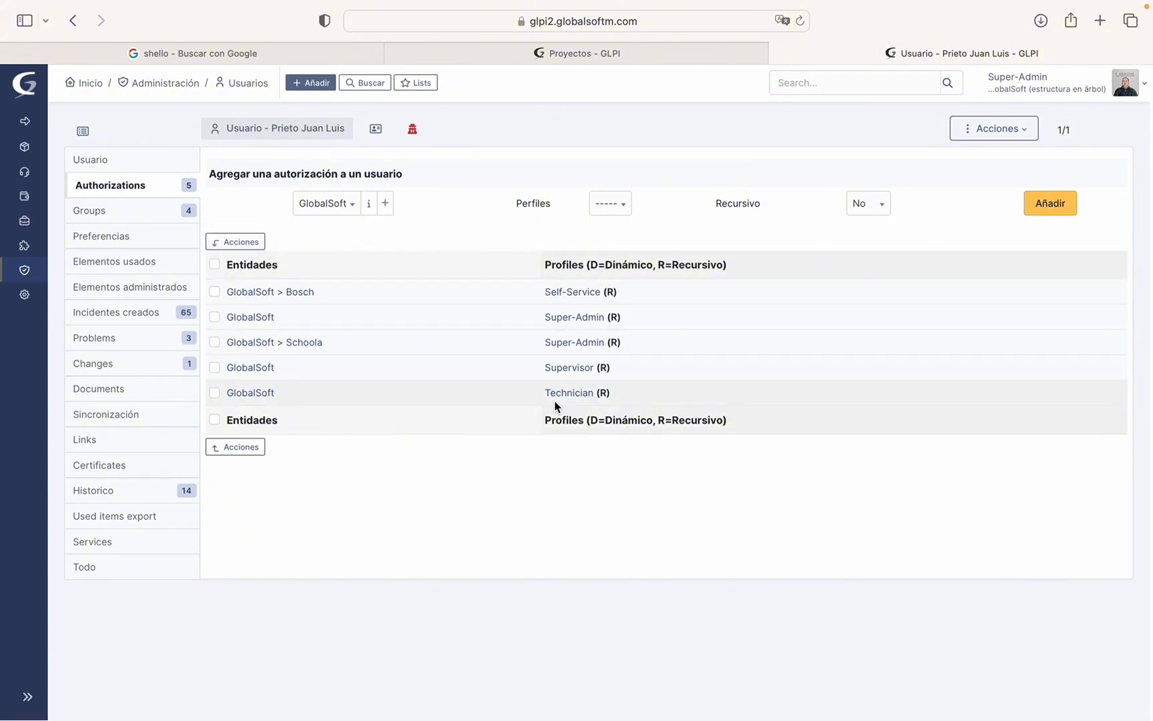
left_click(134, 213)
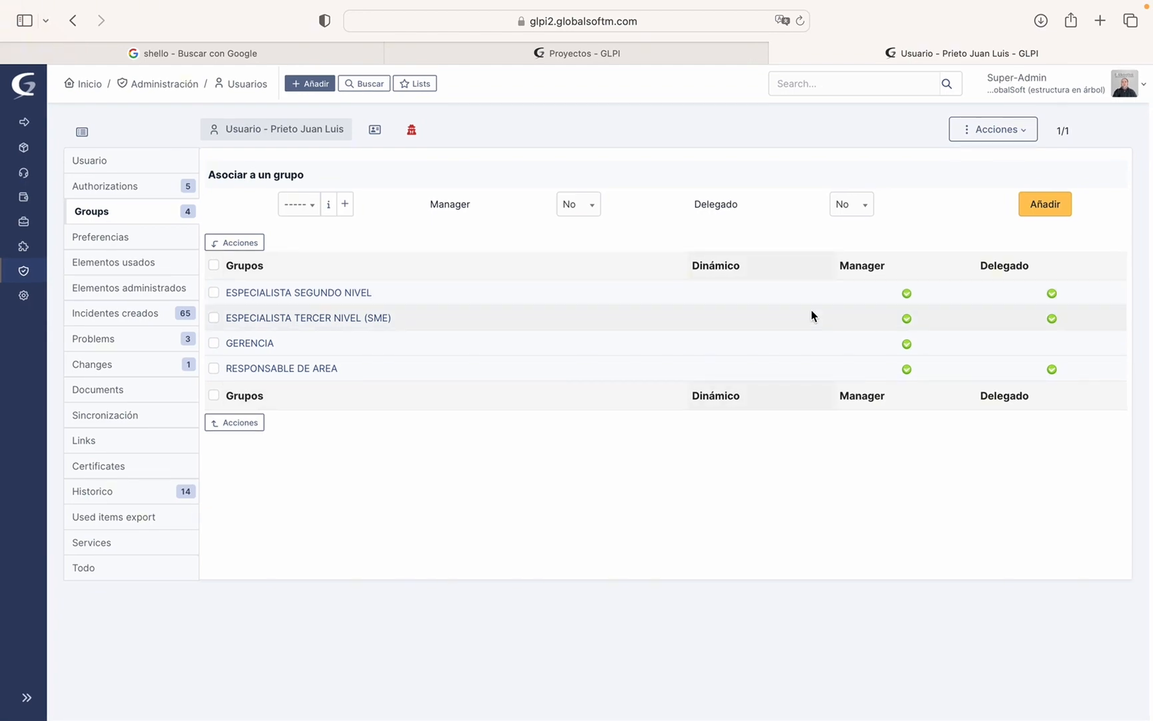
Examine the Personalización and Asistencia settings in the user record's Preferencias
left_click(171, 244)
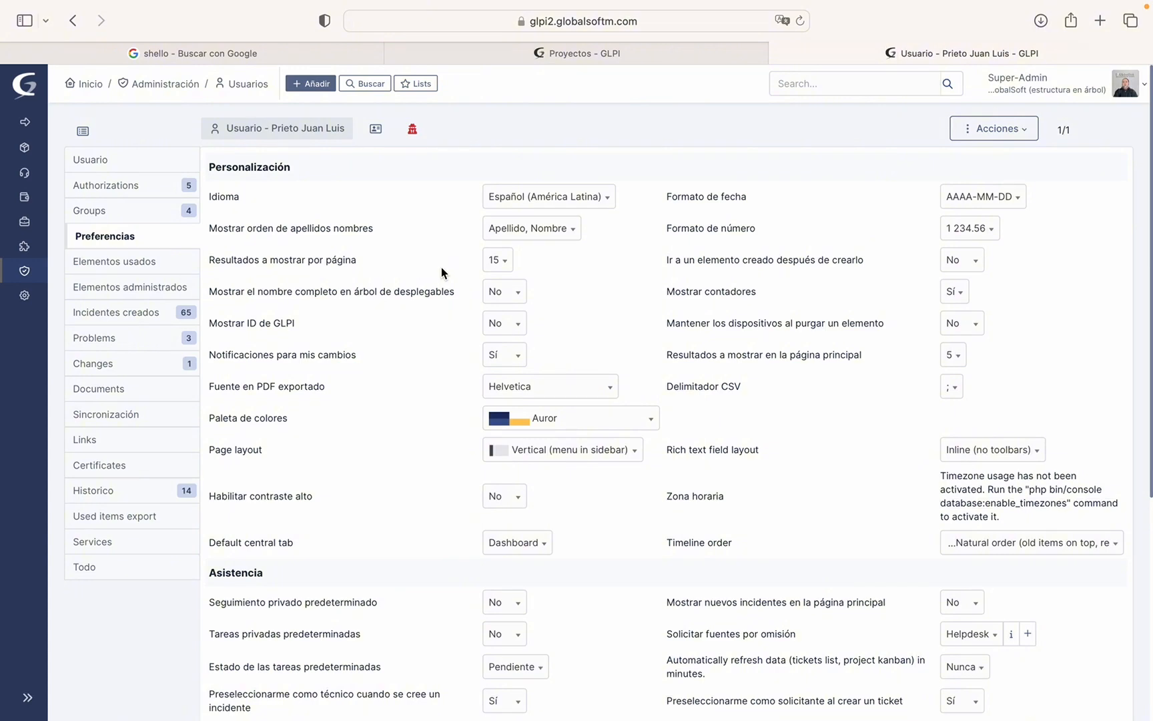
scroll(494, 363, "down", 2)
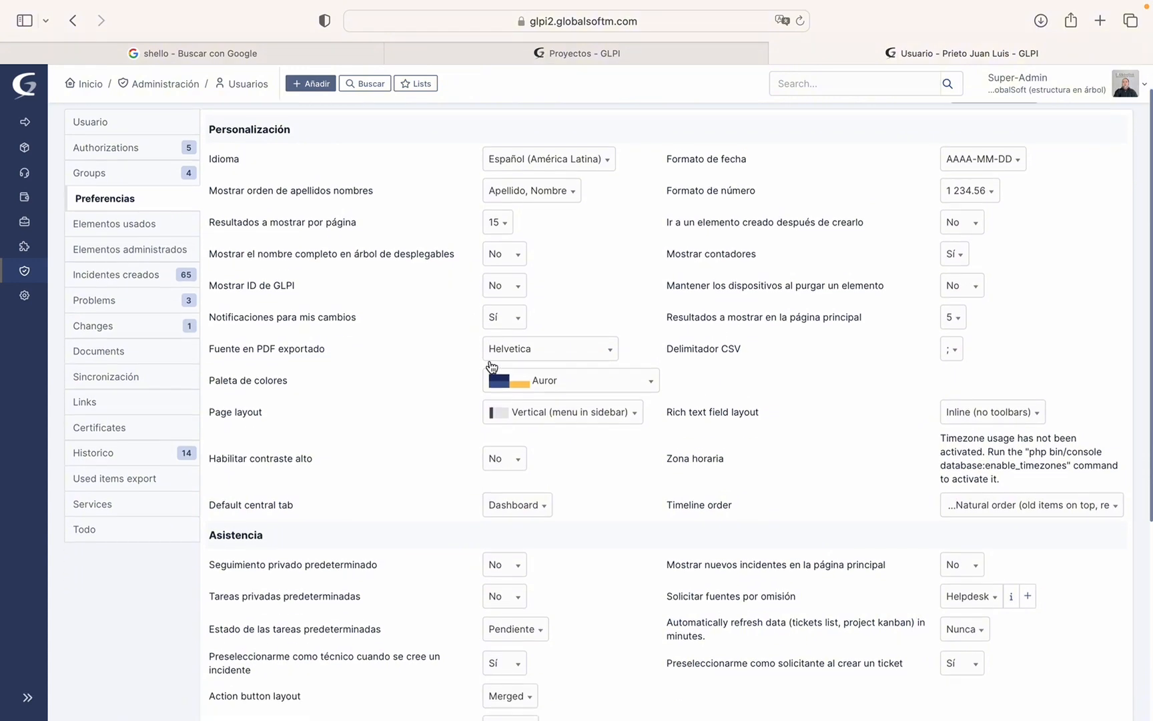
scroll(491, 361, "up", 2)
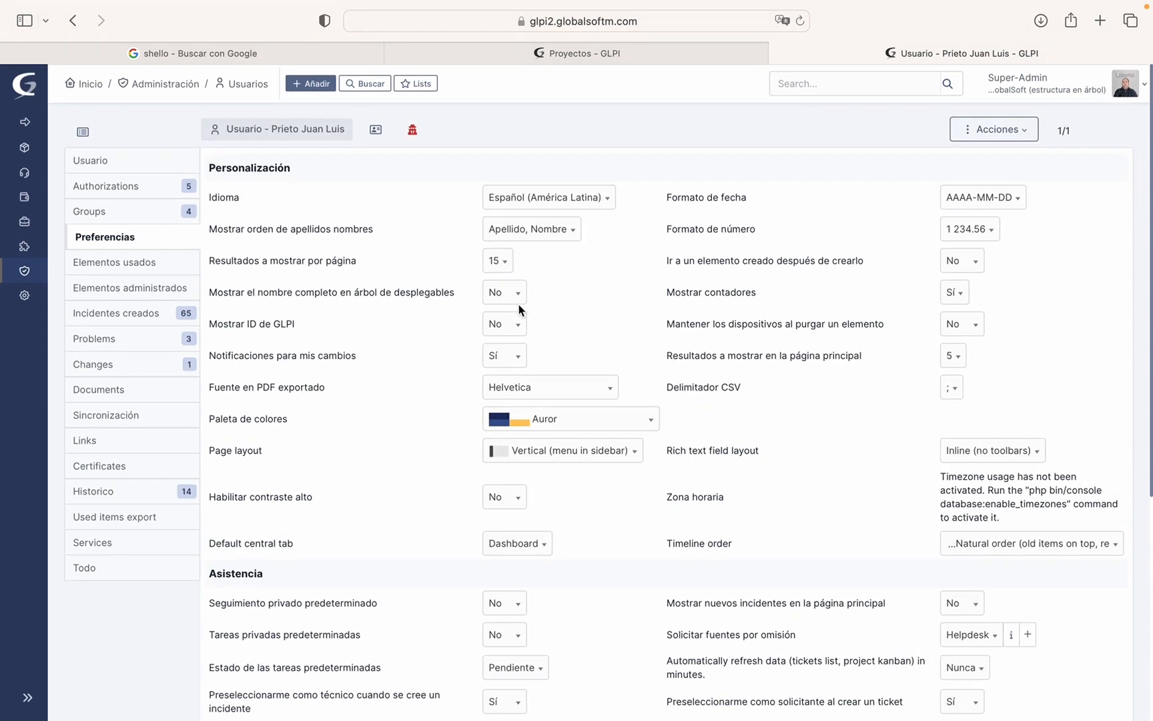
Examine the Personalización settings in the signed-in account's own Preferencias, and return to the user record
left_click(1128, 86)
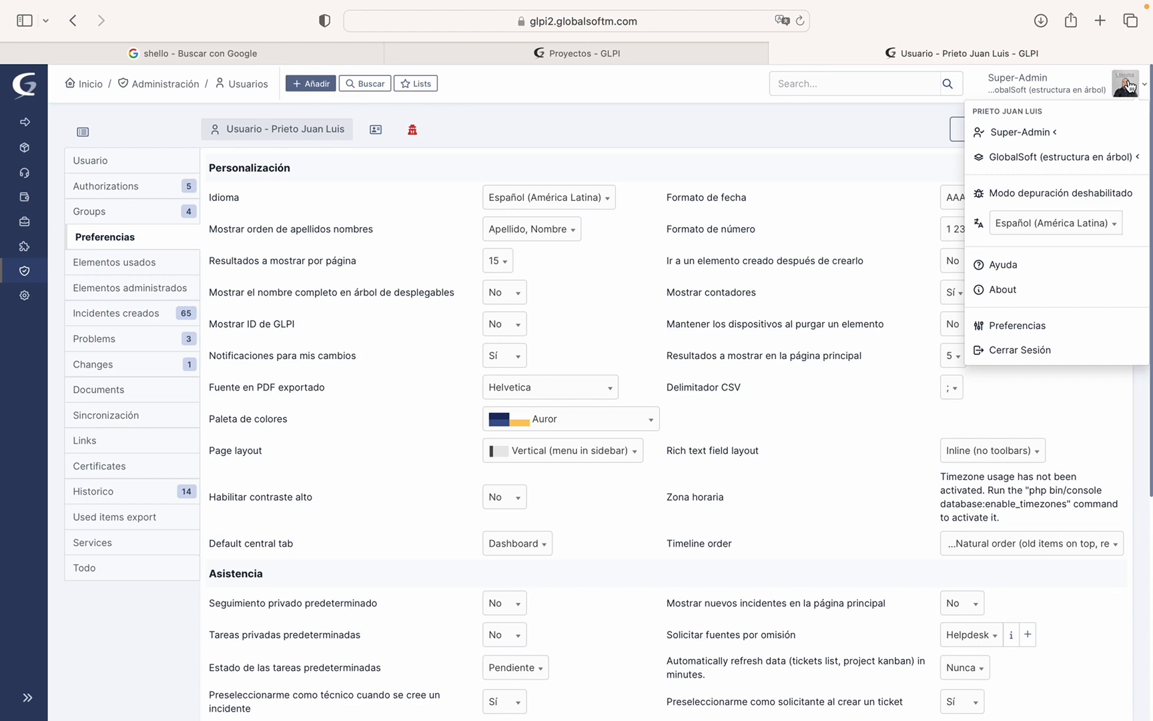
left_click(995, 334)
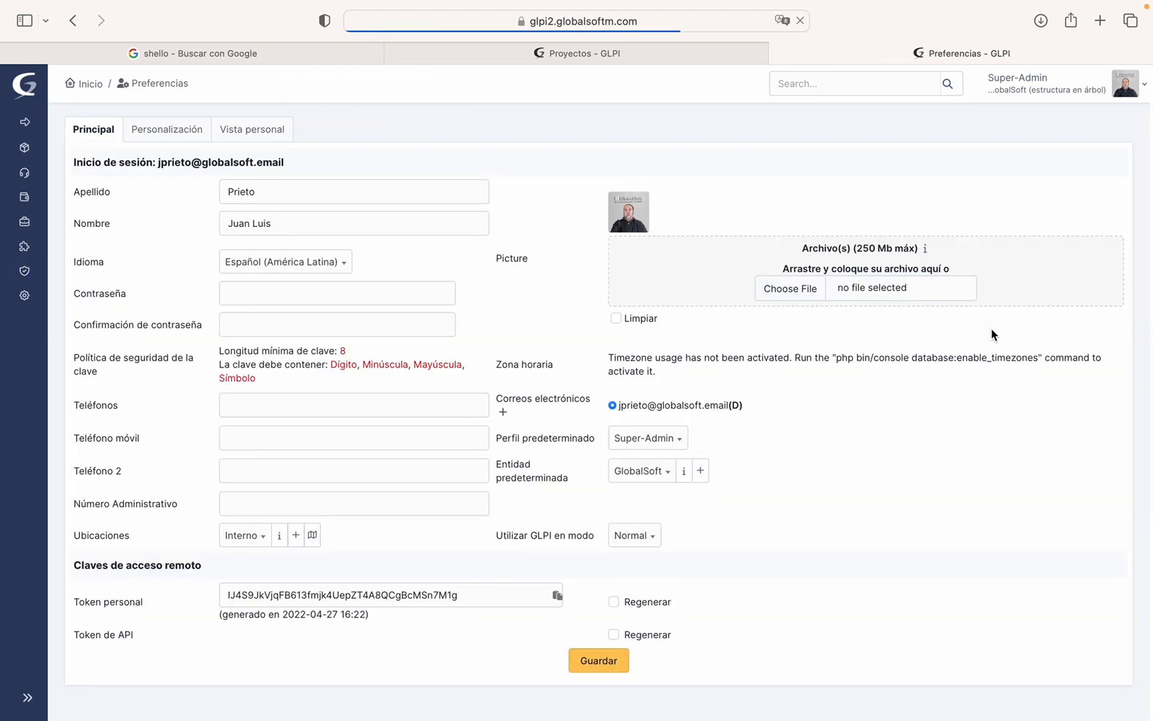
left_click(166, 132)
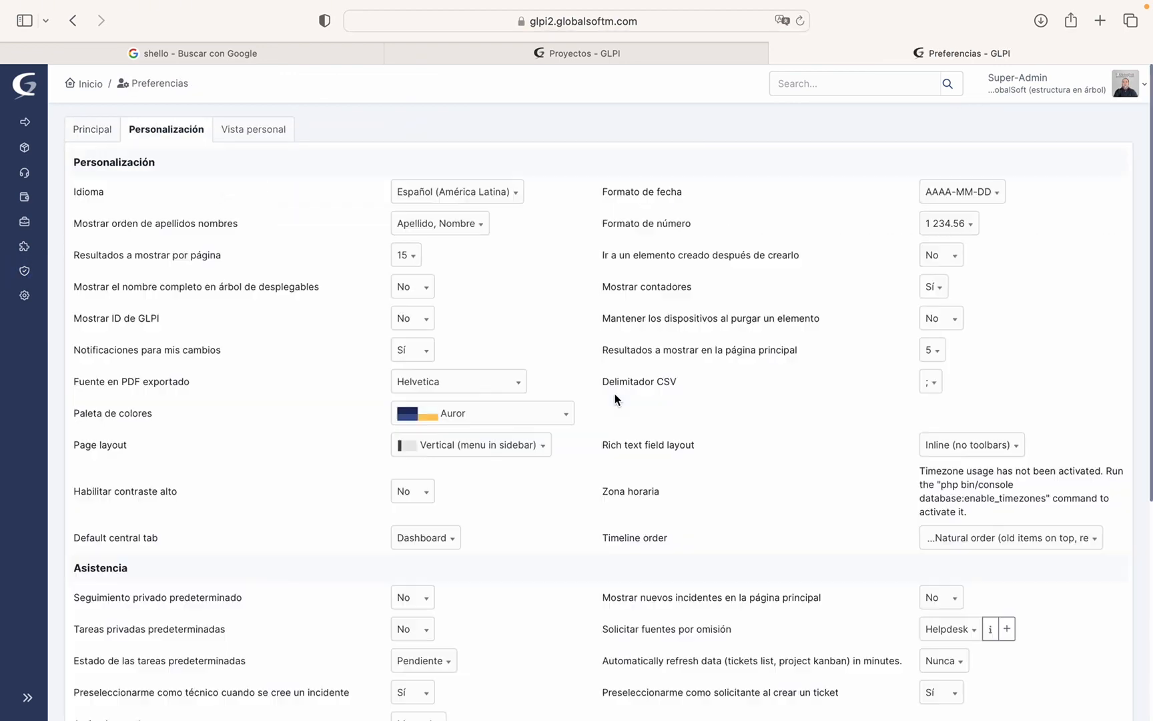
scroll(616, 399, "down", 5)
scroll(616, 398, "up", 5)
left_click(75, 20)
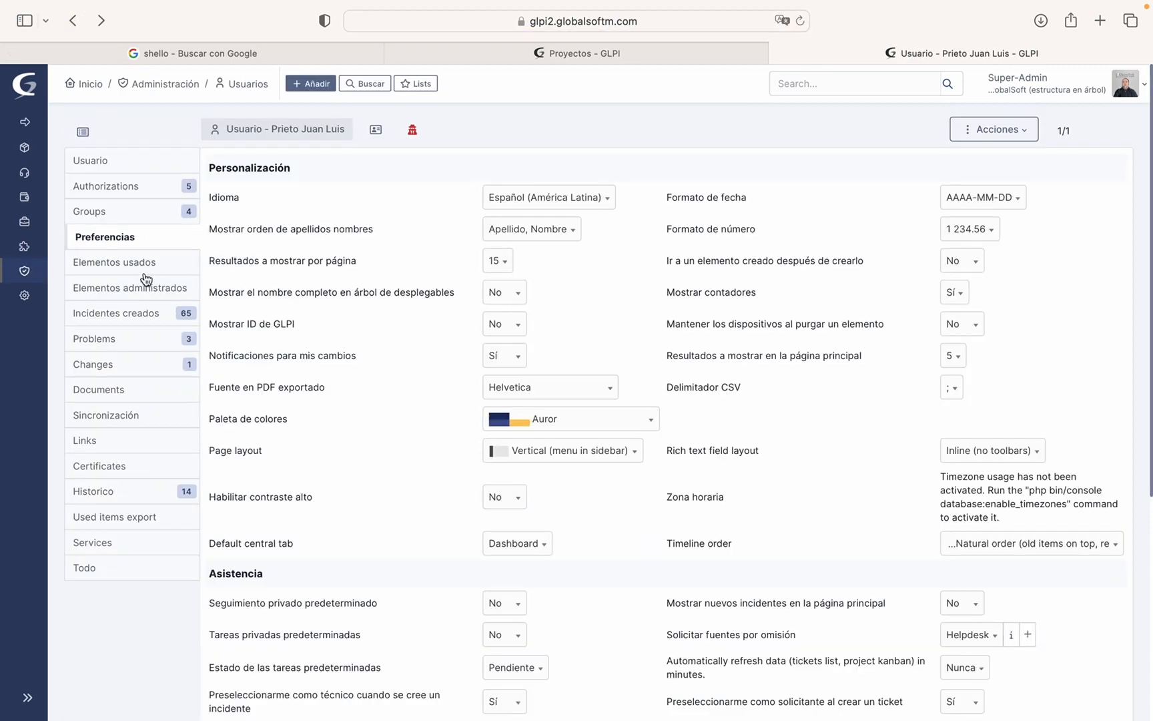
Review the assets and licenses under the user's Elementos usados and the computers under Elementos administrados
left_click(143, 270)
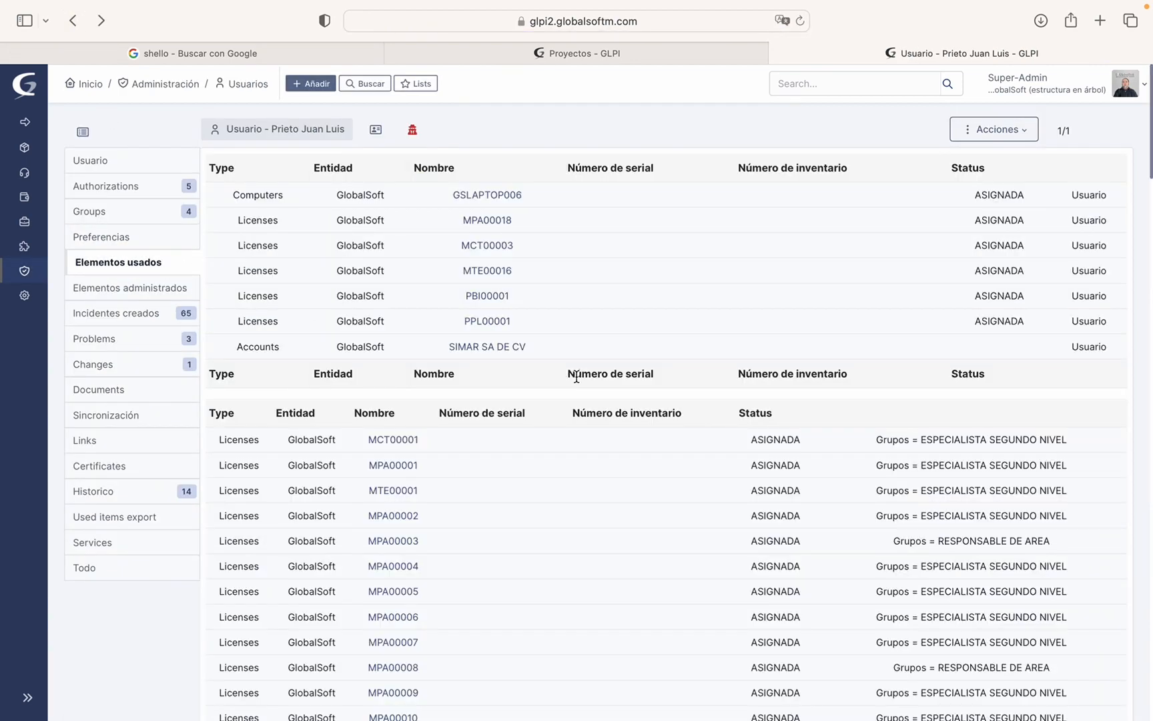
scroll(587, 377, "down", 15)
scroll(604, 378, "up", 20)
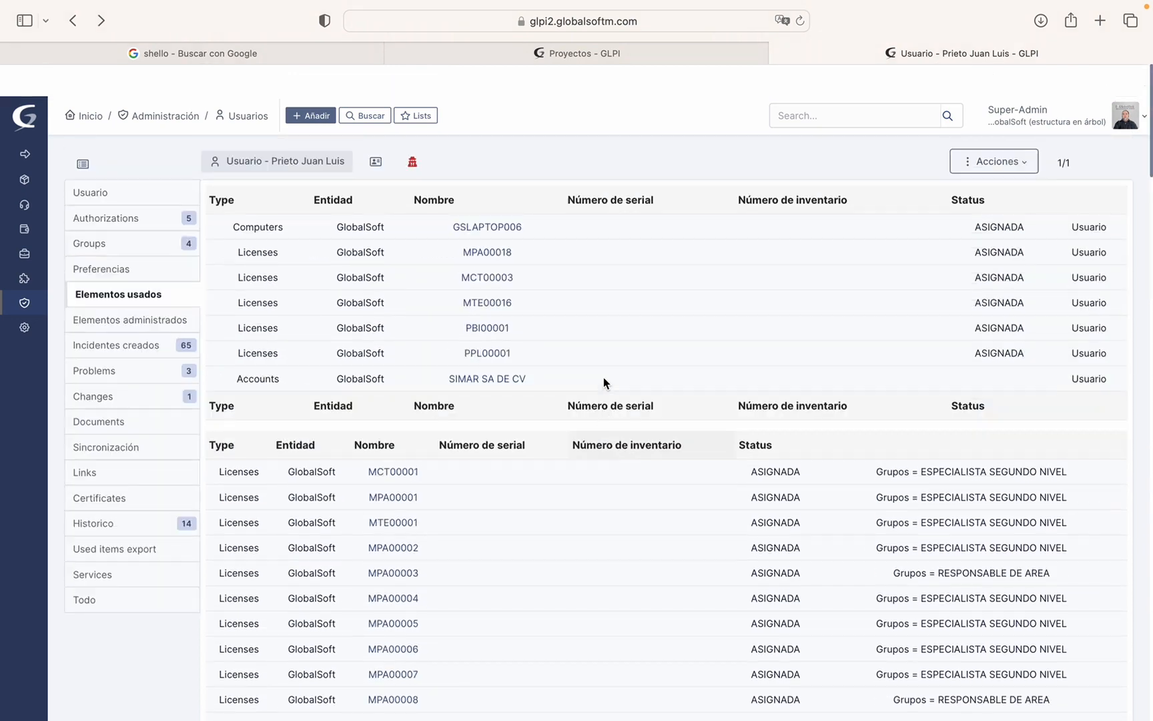
left_click(113, 292)
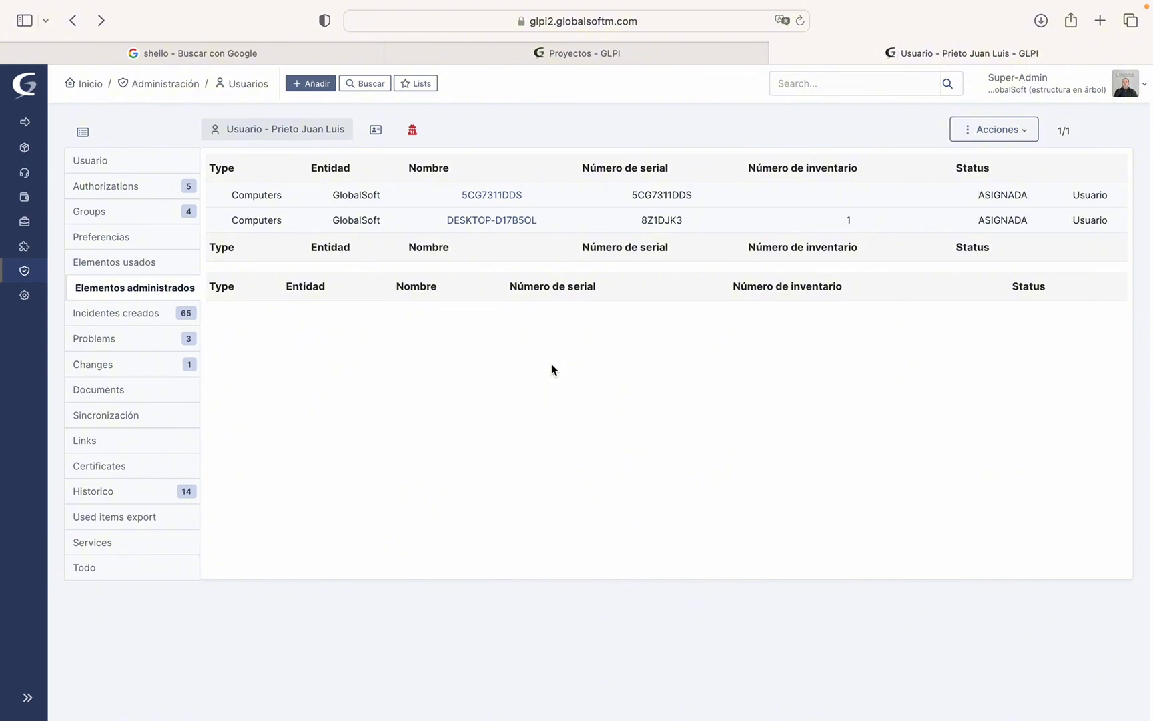
left_click(172, 267)
scroll(674, 353, "down", 10)
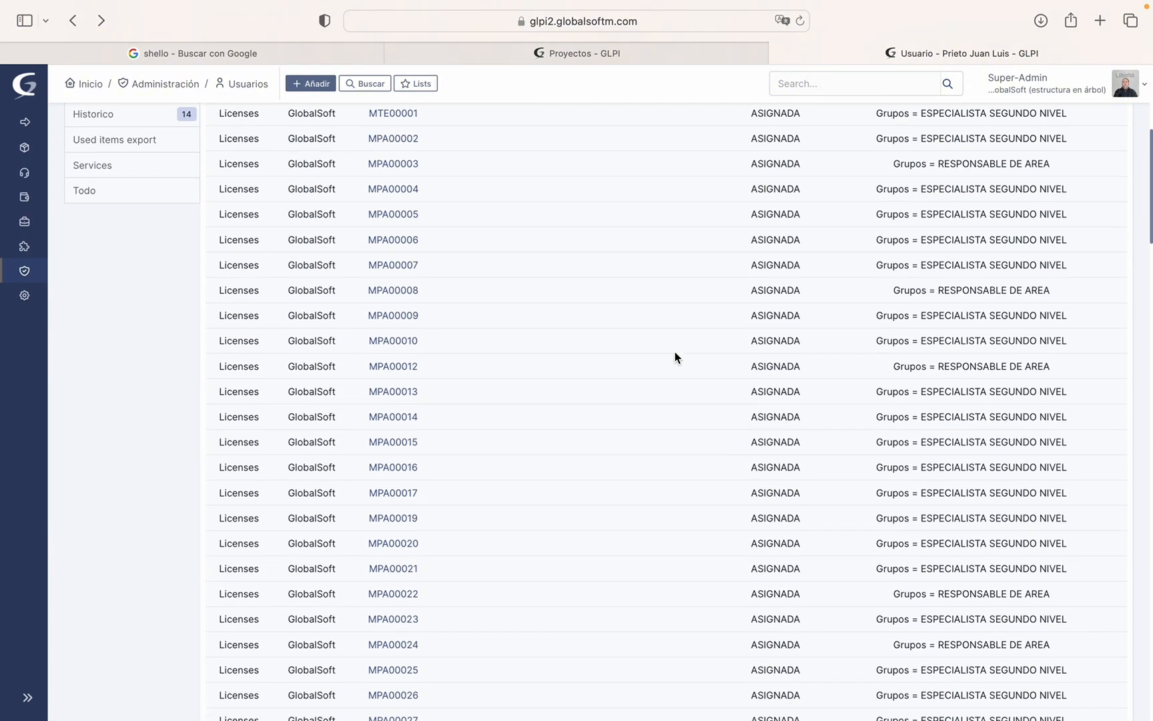
scroll(674, 358, "down", 19)
scroll(675, 358, "up", 20)
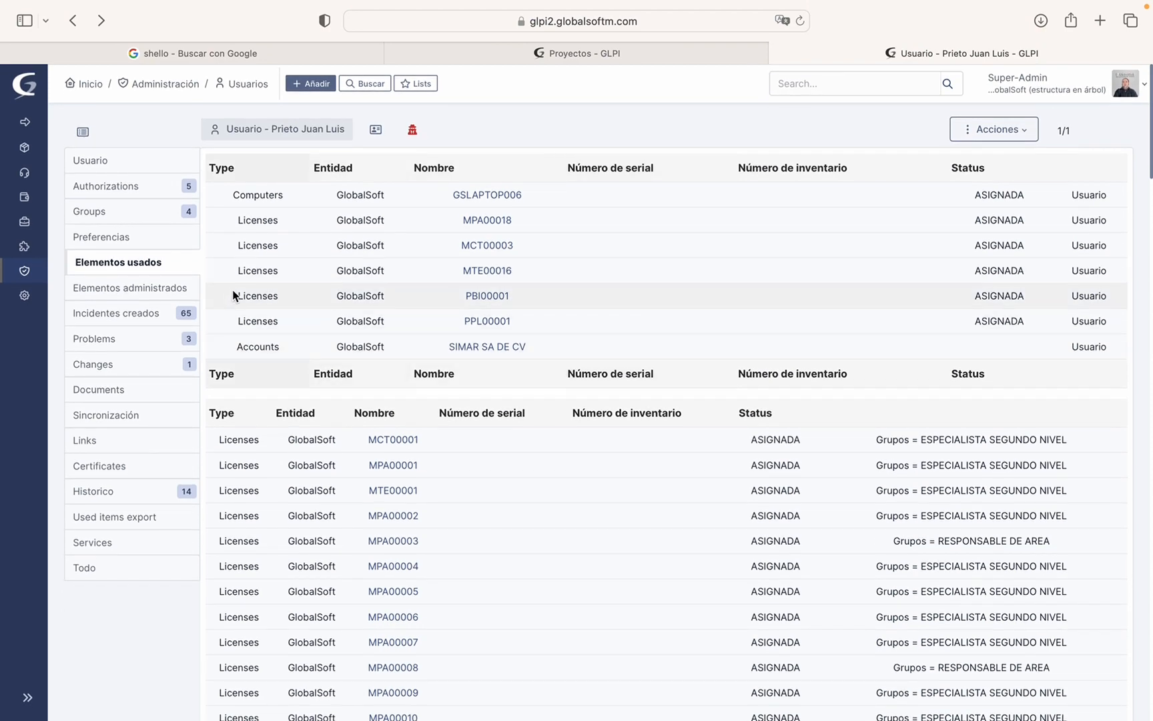
left_click(144, 300)
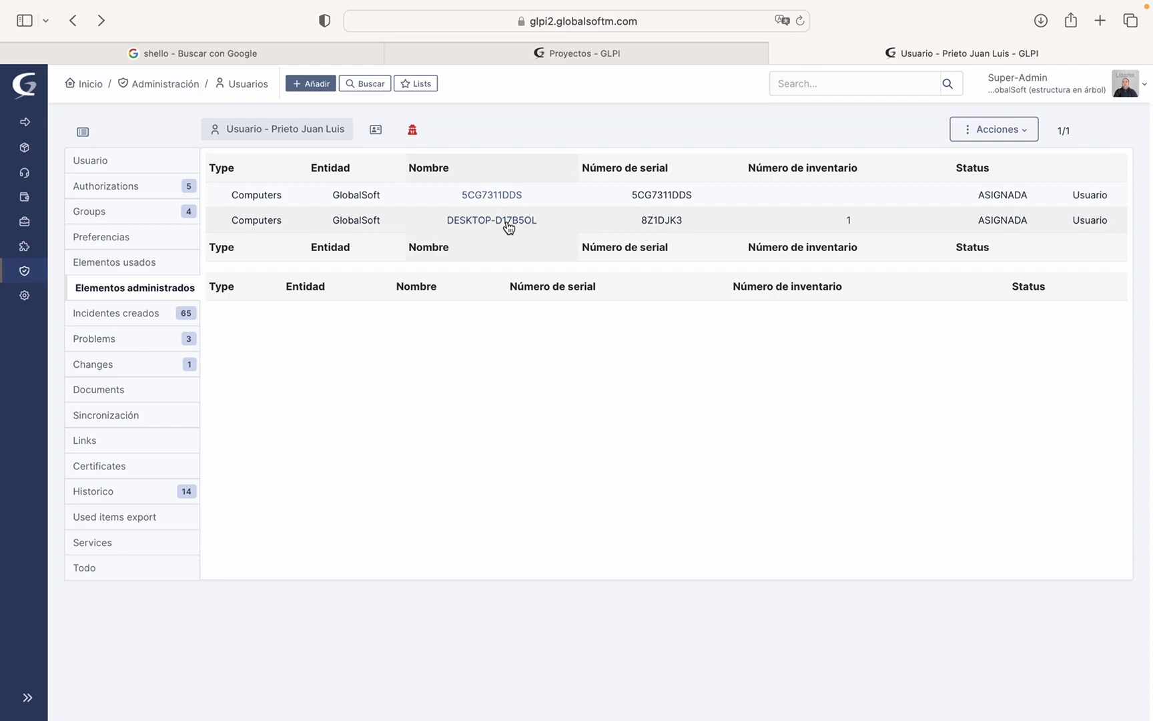
Look through the list of tickets in the user's Incidentes creados
left_click(142, 315)
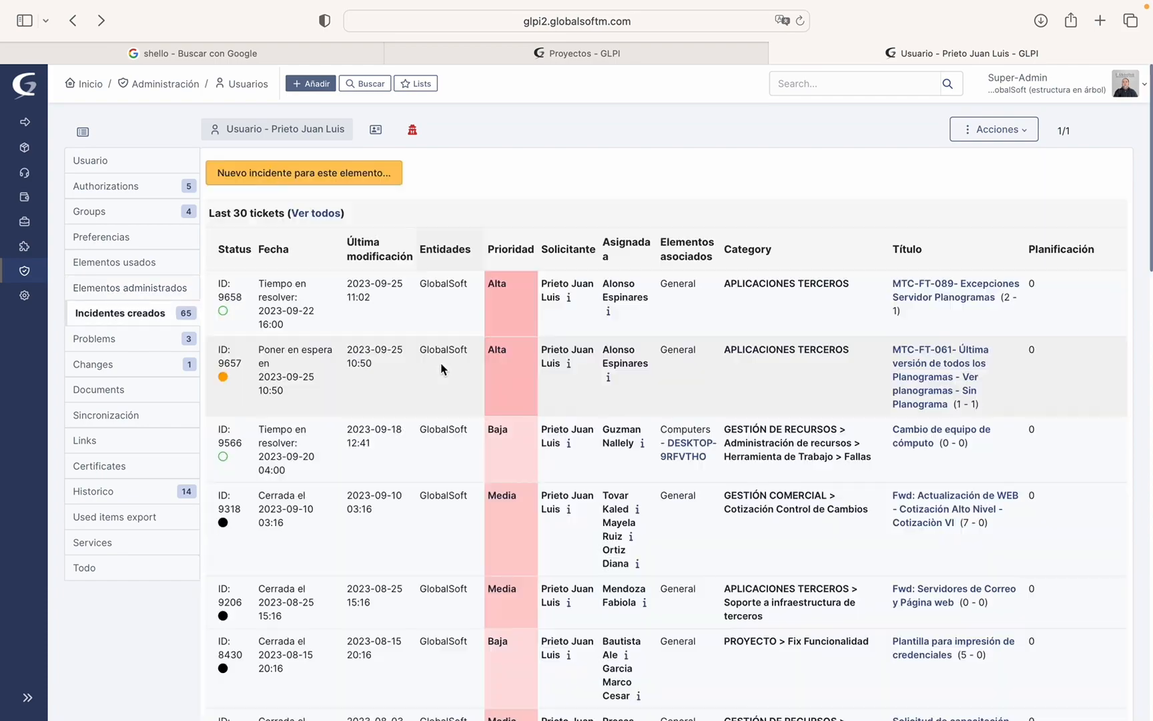
scroll(446, 366, "down", 15)
scroll(446, 366, "up", 15)
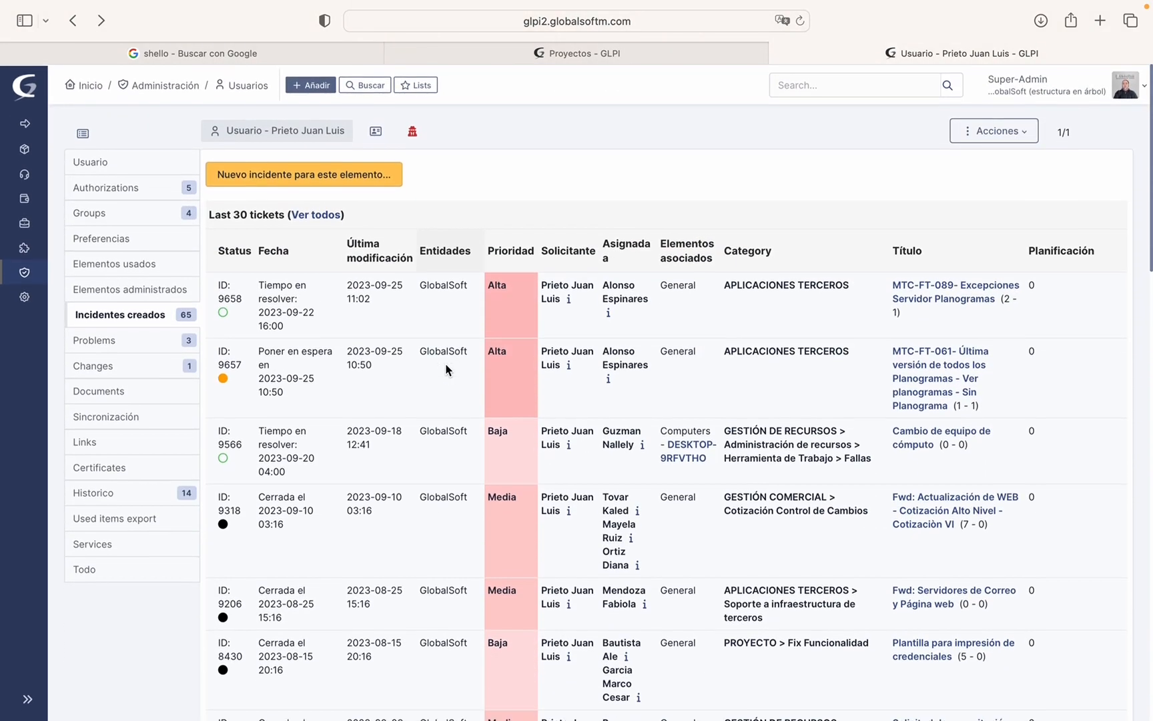
Check the user's Problems, Changes, Documents and Certificates sections
left_click(100, 340)
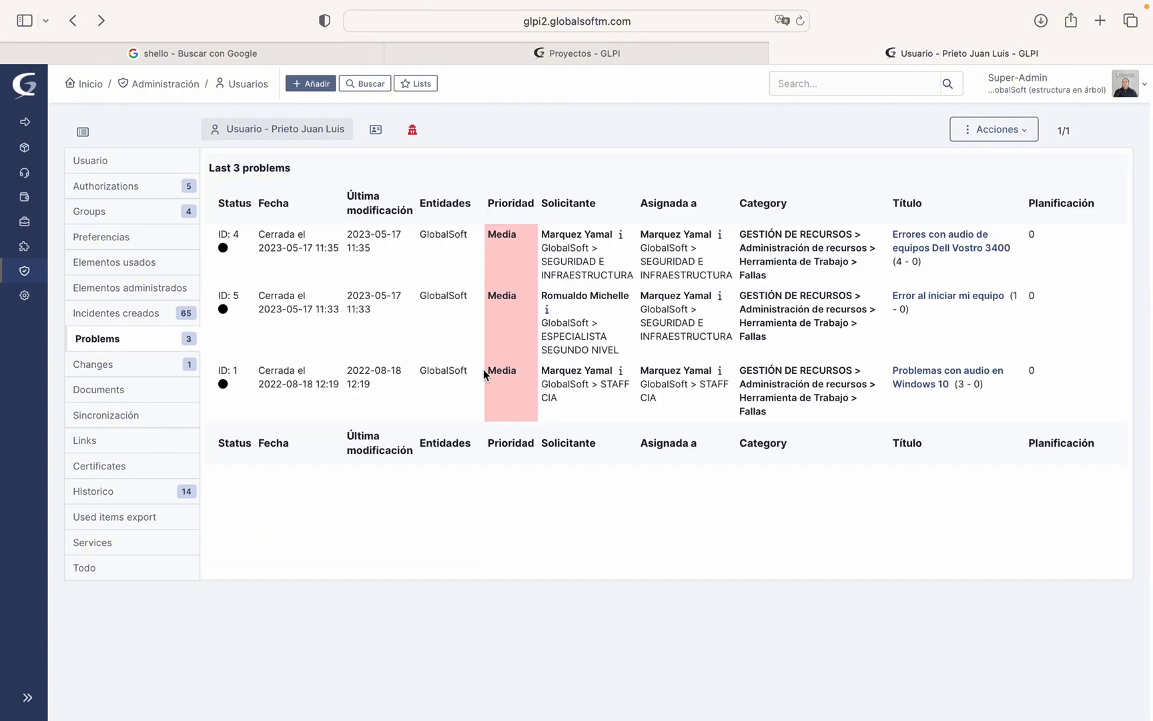
left_click(154, 366)
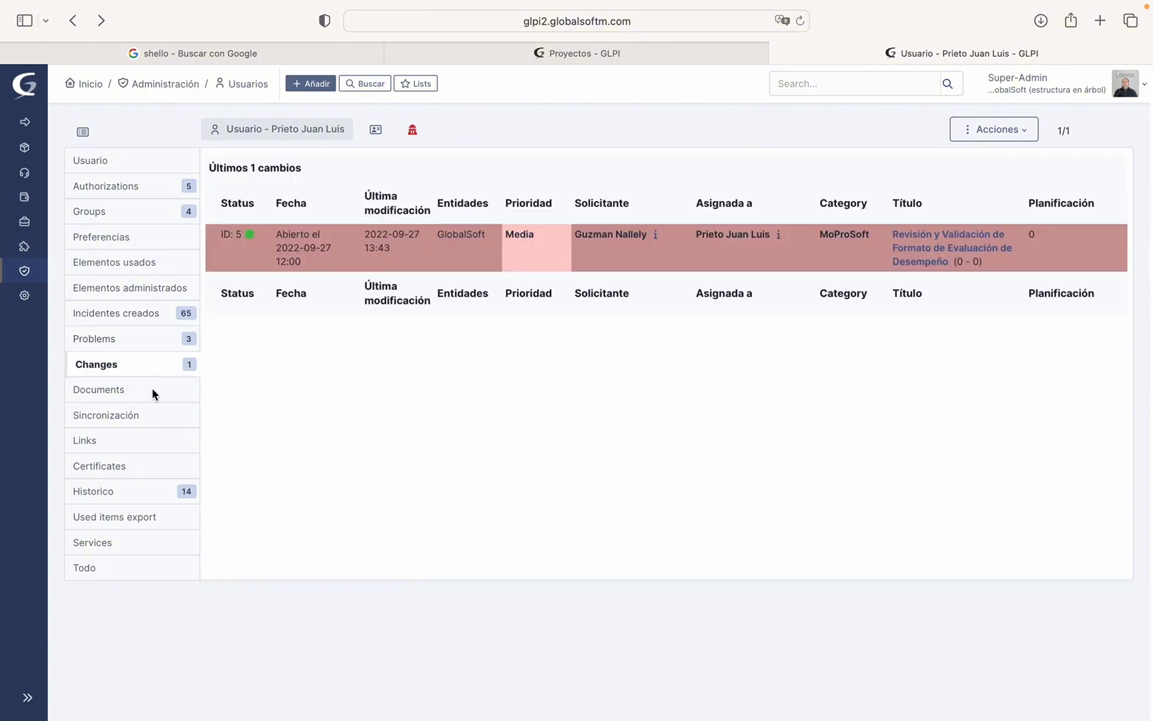
left_click(152, 391)
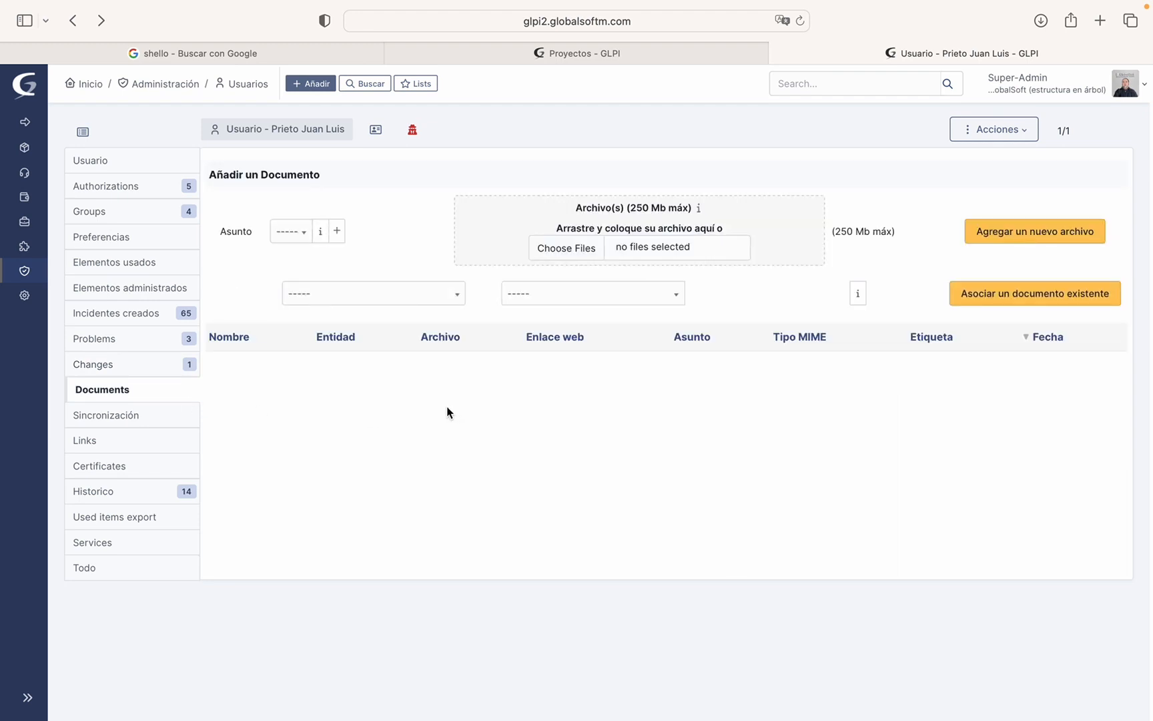
left_click(146, 467)
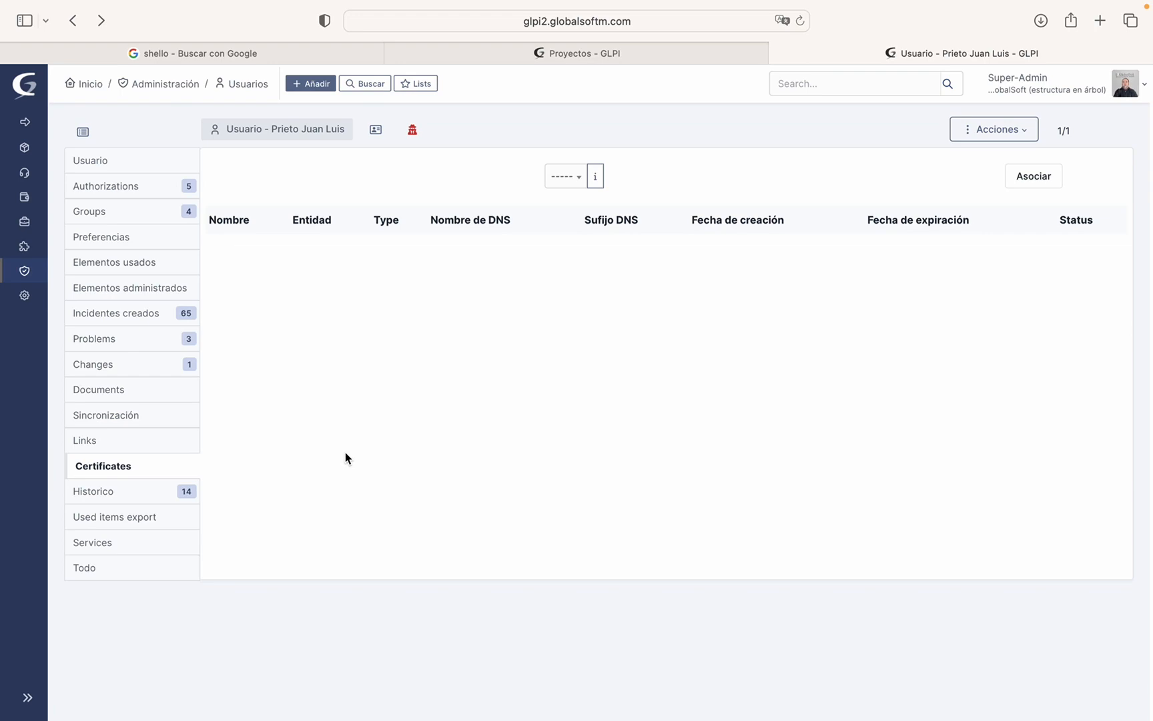
Examine the change log in the user's Historico
left_click(145, 493)
scroll(481, 466, "down", 2)
scroll(481, 466, "up", 2)
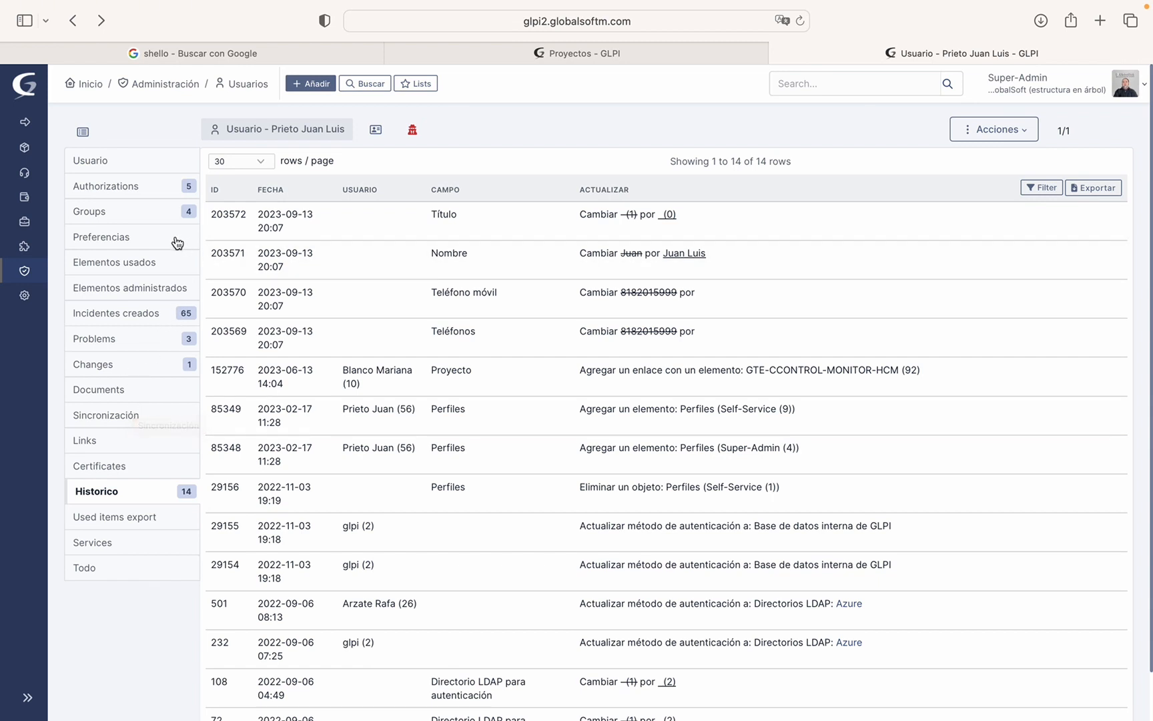
Open the ticket "RE: Mejoras y errores en el GCA - Getecsa" from Incidentes creados, read its conversation, and return to the Usuarios list
left_click(133, 315)
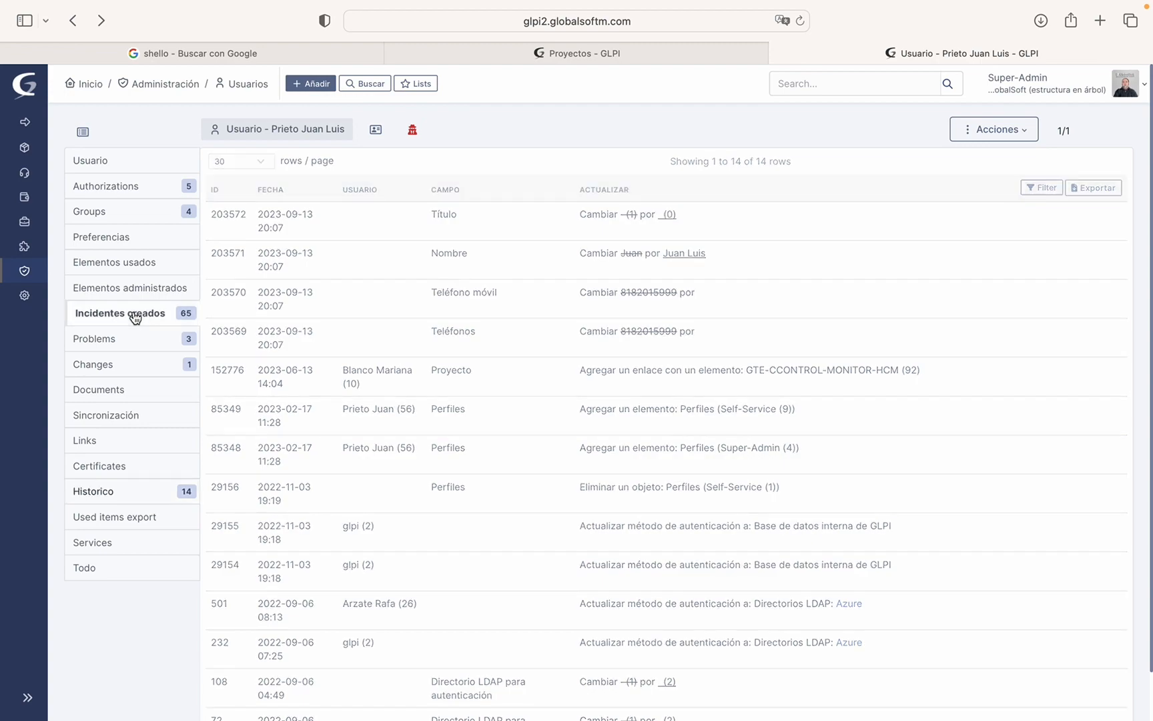
scroll(472, 390, "down", 15)
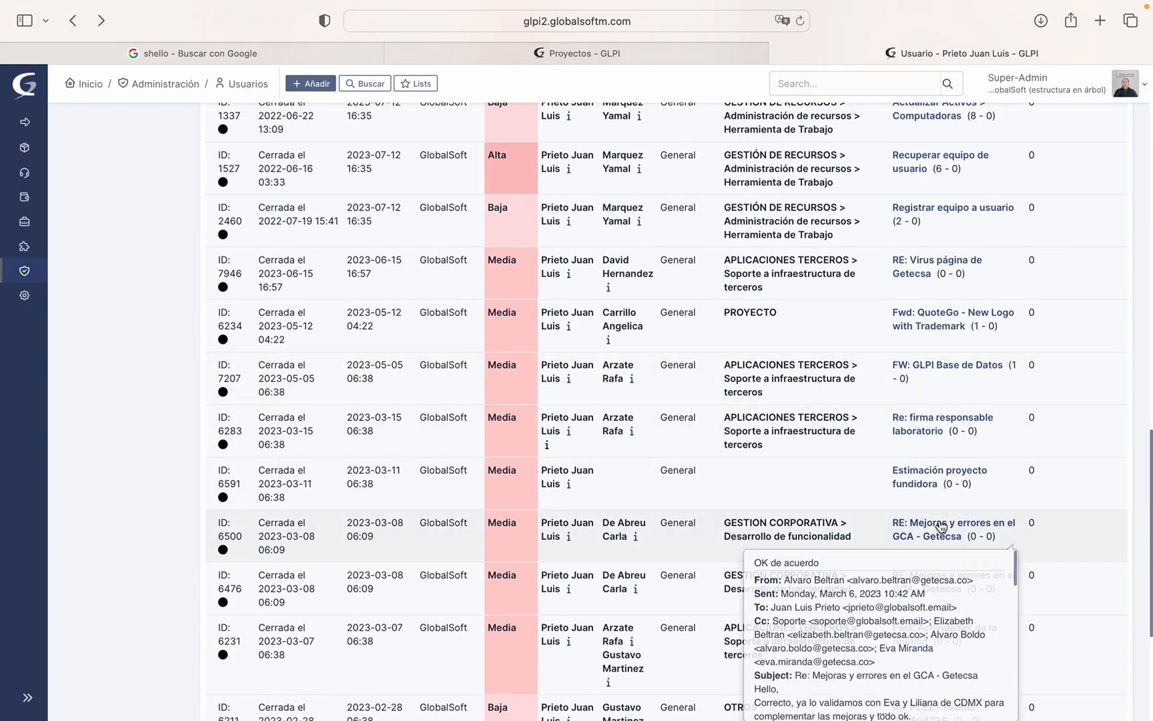
left_click(940, 526)
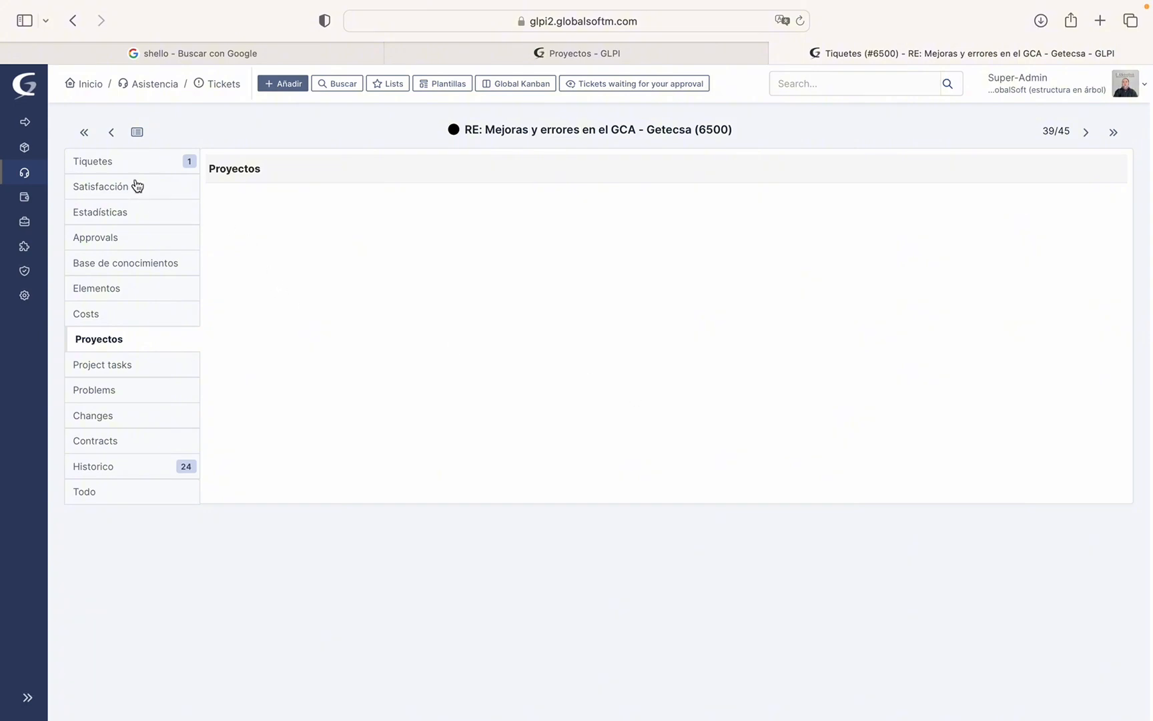
left_click(114, 164)
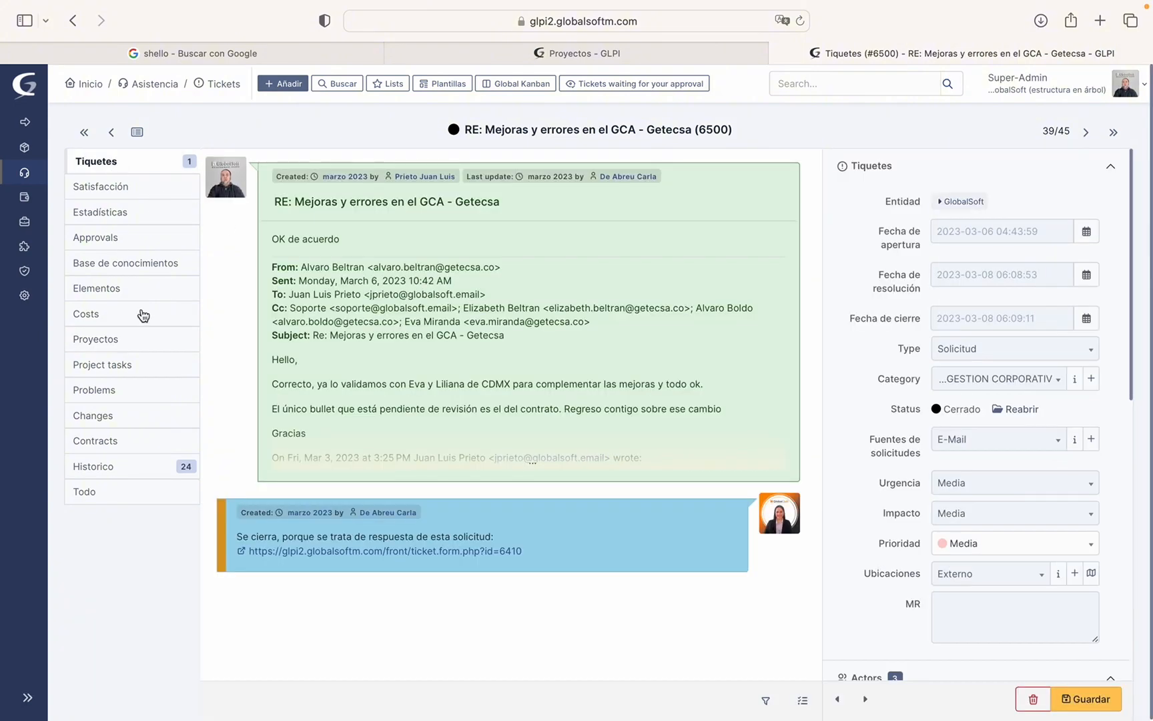
scroll(1019, 456, "down", 10)
scroll(1031, 354, "up", 10)
left_click(72, 20)
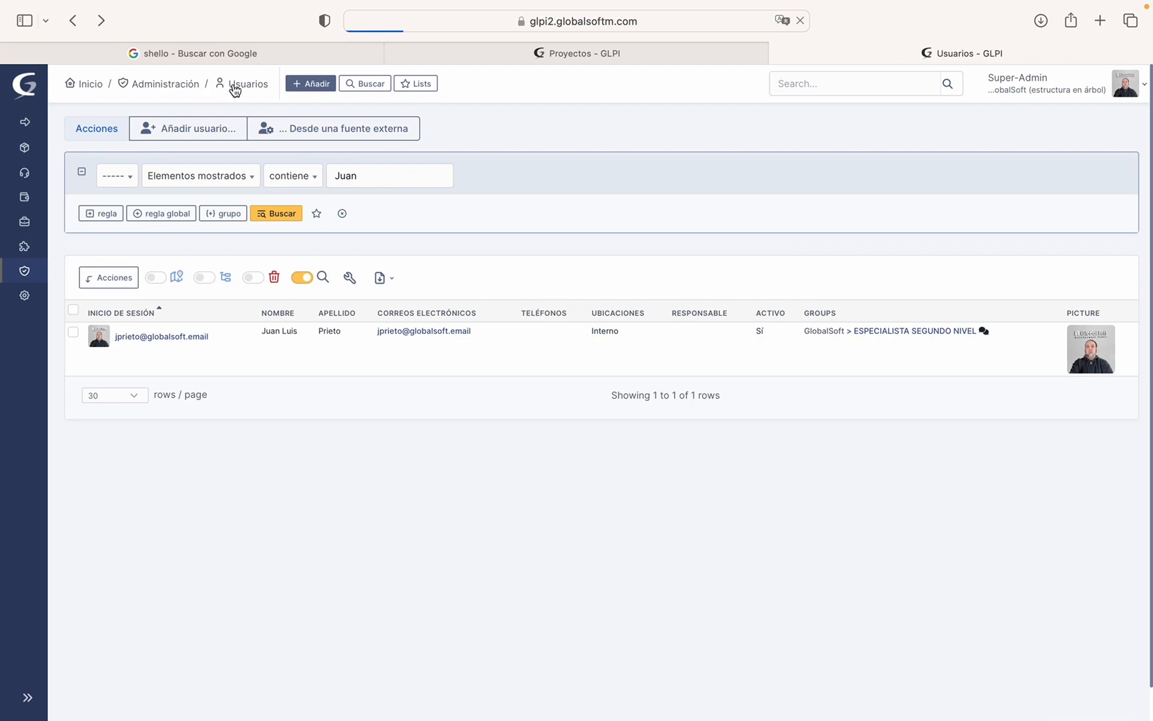
Check the user's Groups and Authorizations and open the Self-Service profile assigned for GlobalSoft > Bosch
left_click(181, 336)
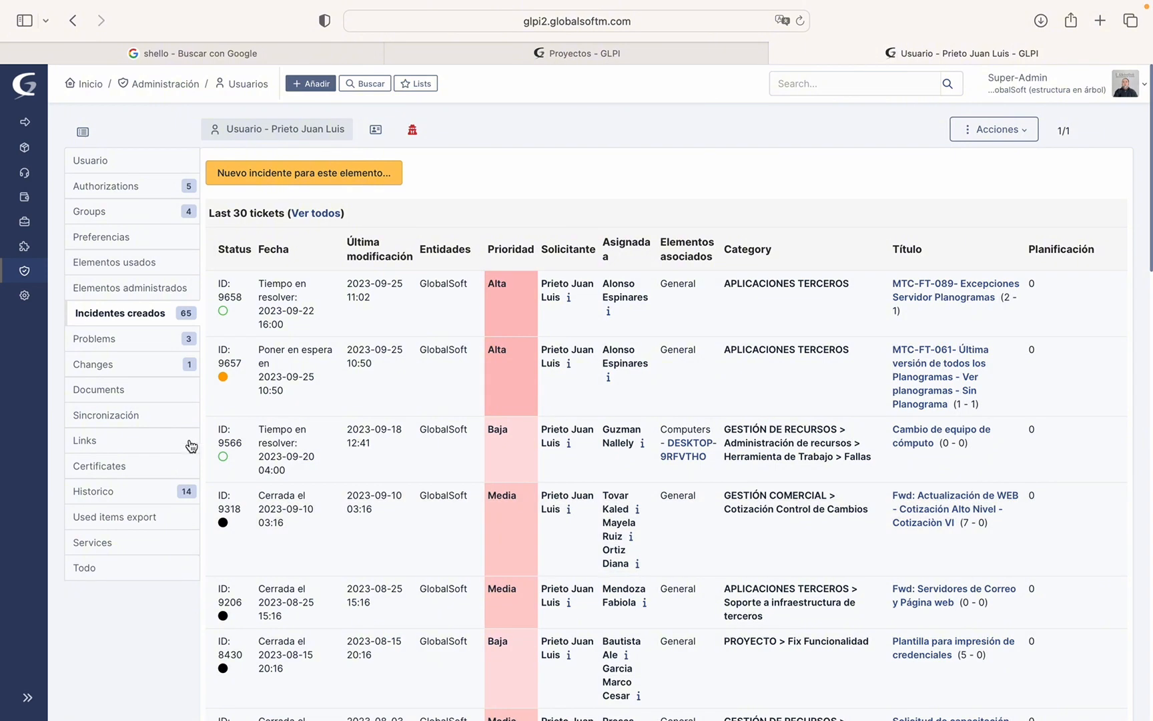
left_click(126, 221)
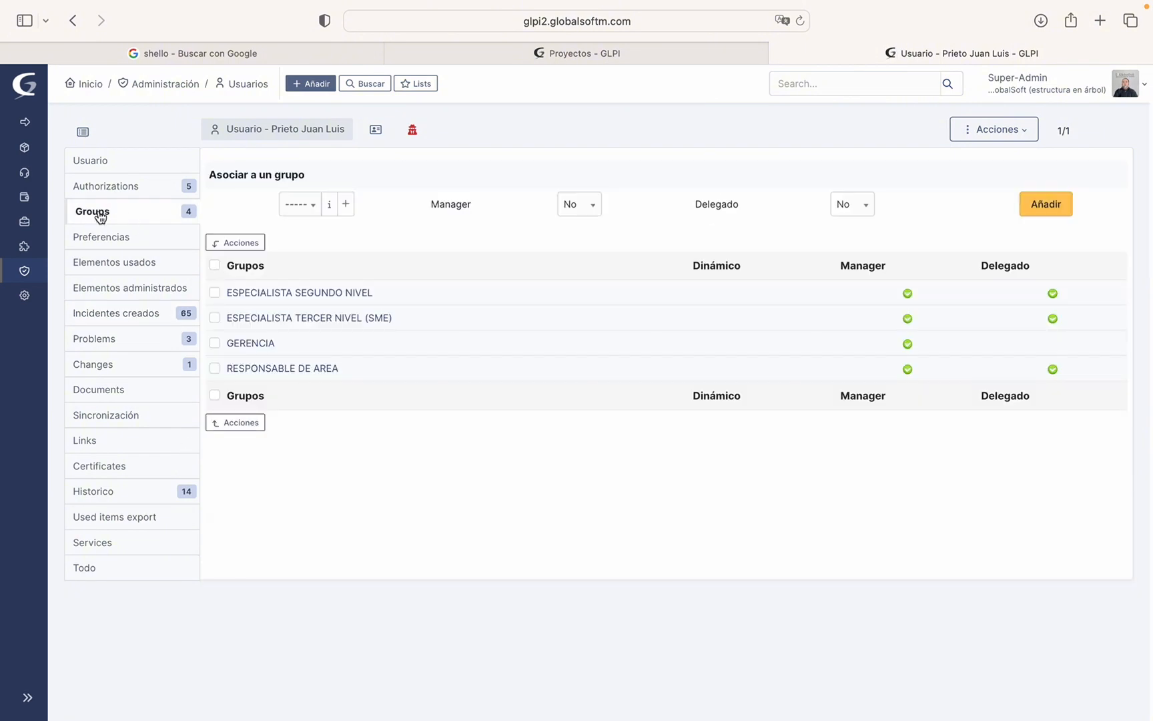
left_click(111, 186)
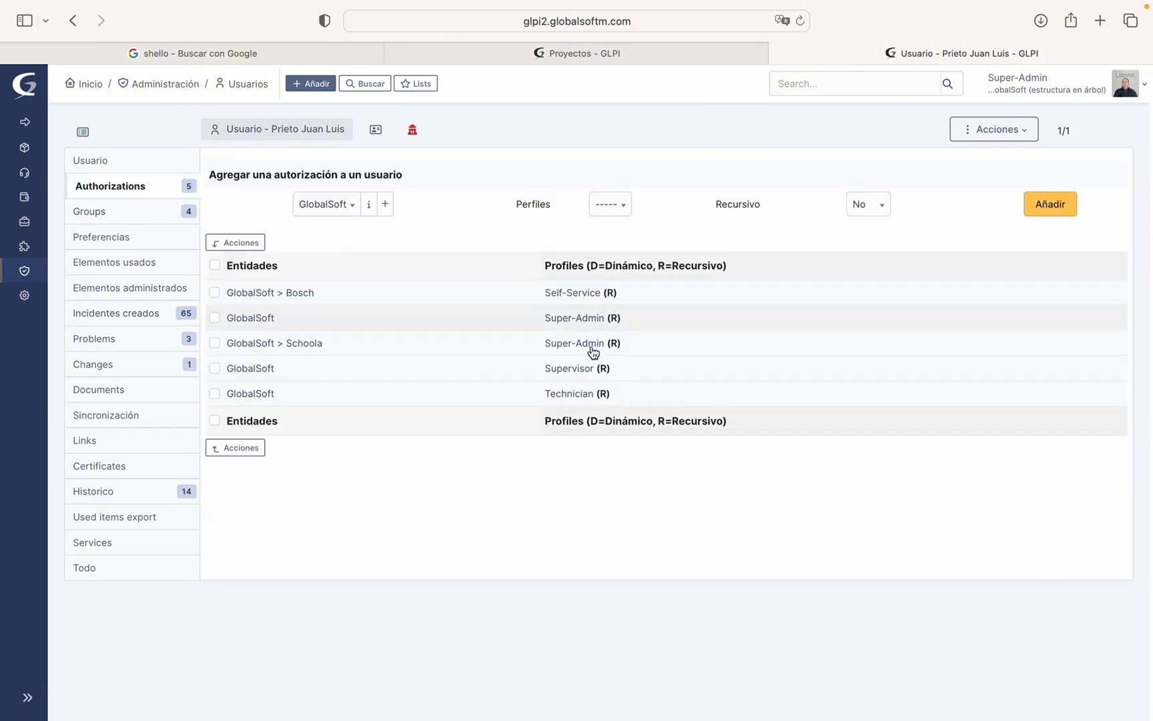
left_click(573, 294)
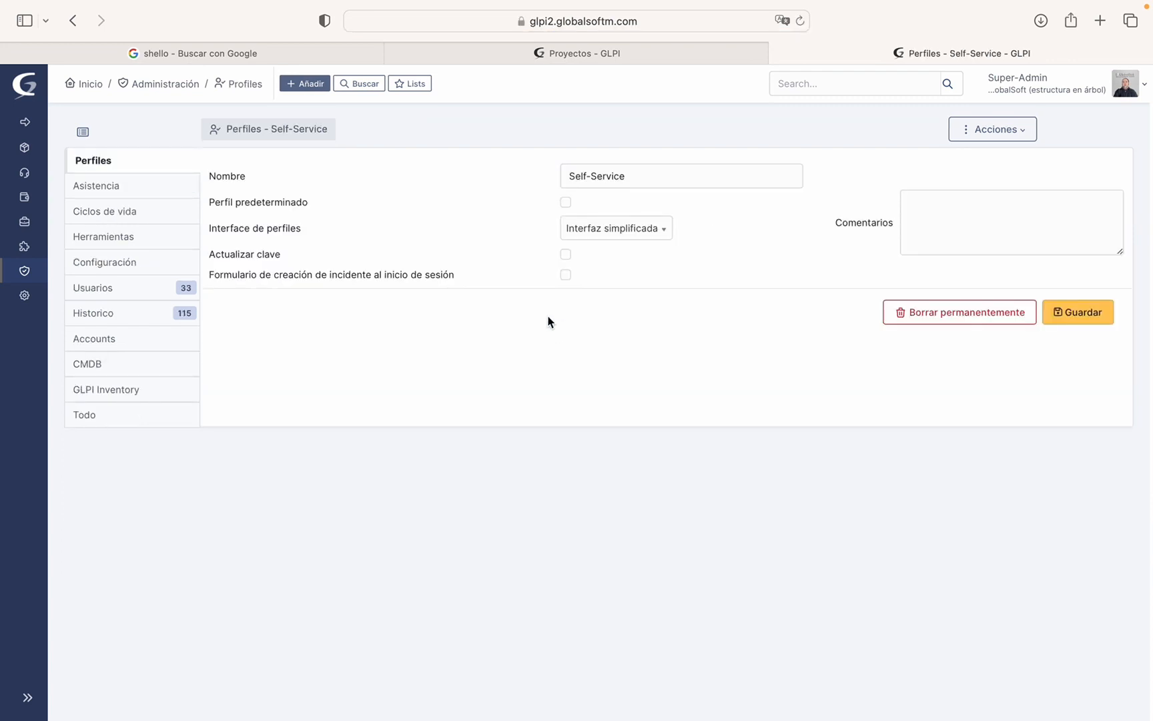
Review the Self-Service profile's Asistencia, Ciclos de vida, Herramientas, Configuración and Usuarios sections
left_click(87, 190)
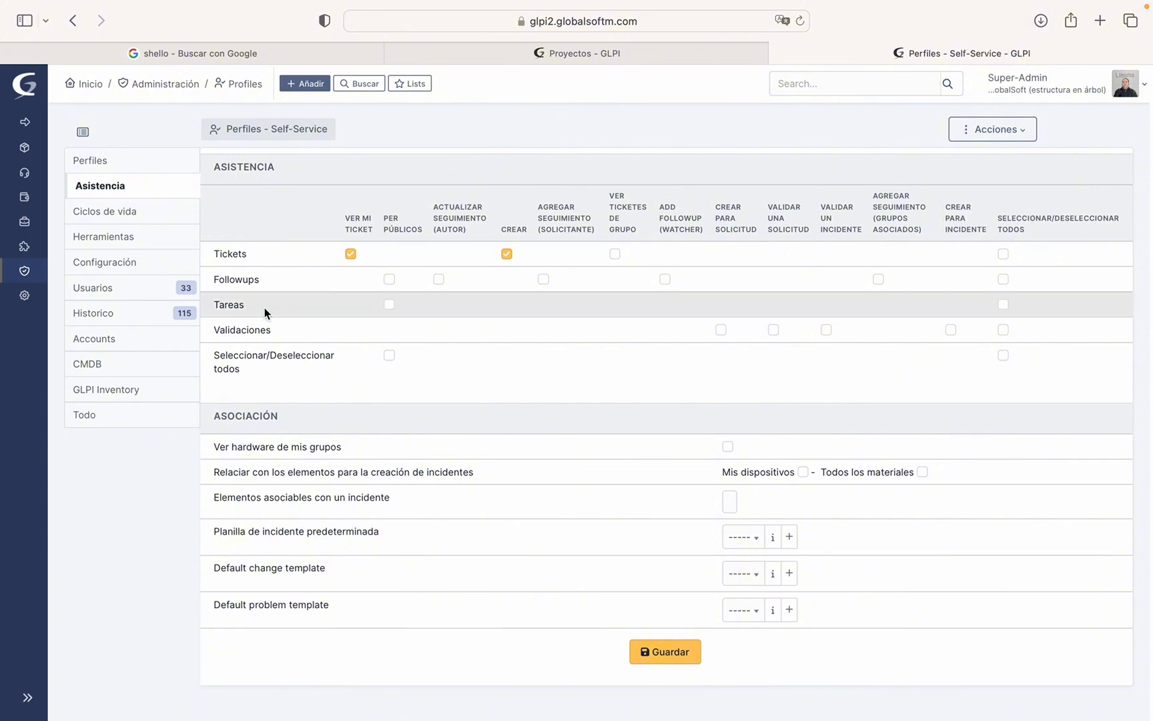
left_click(109, 212)
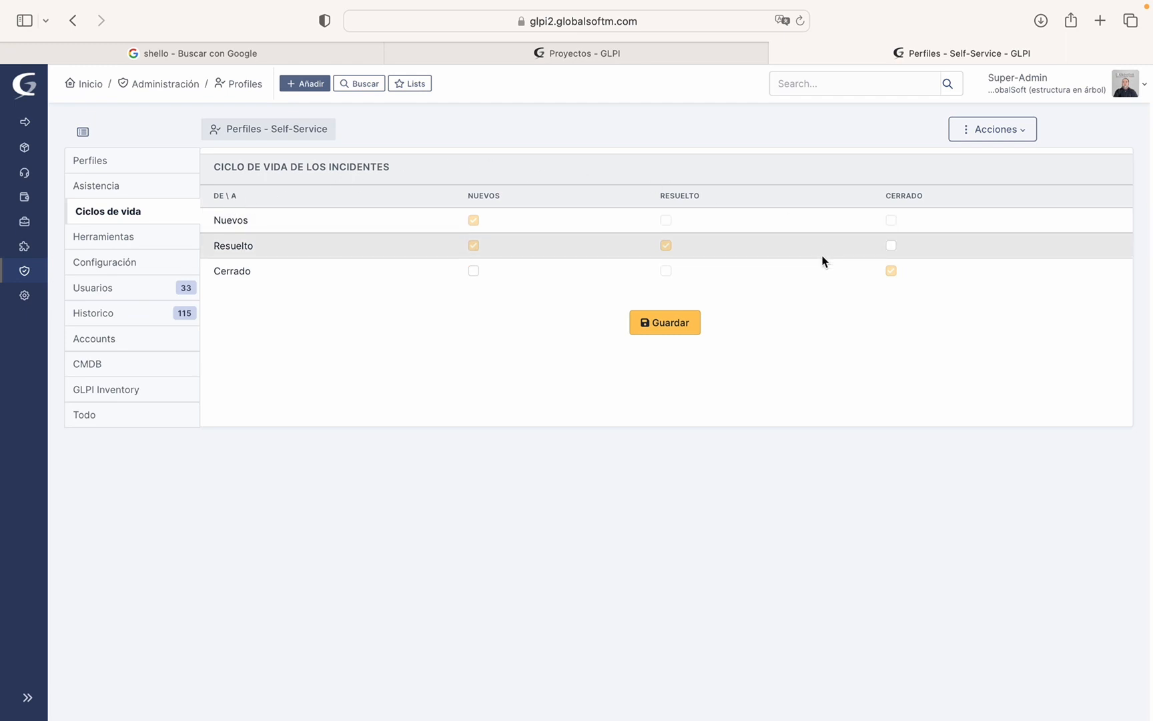
left_click(81, 238)
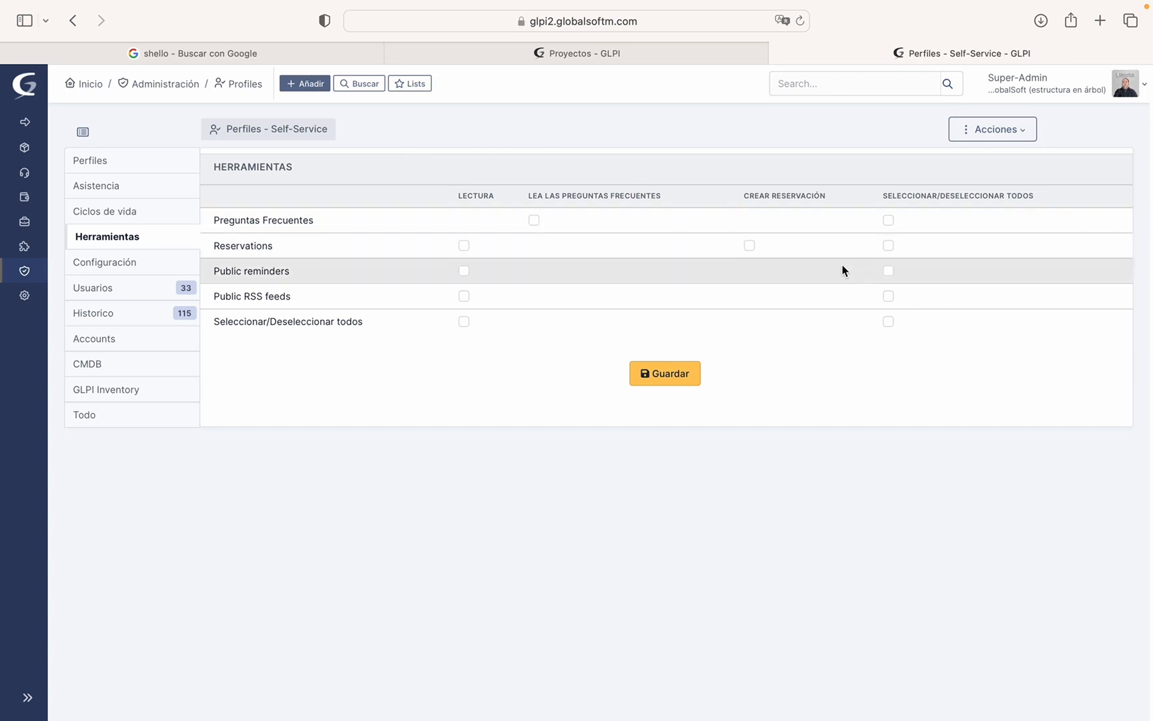
left_click(82, 263)
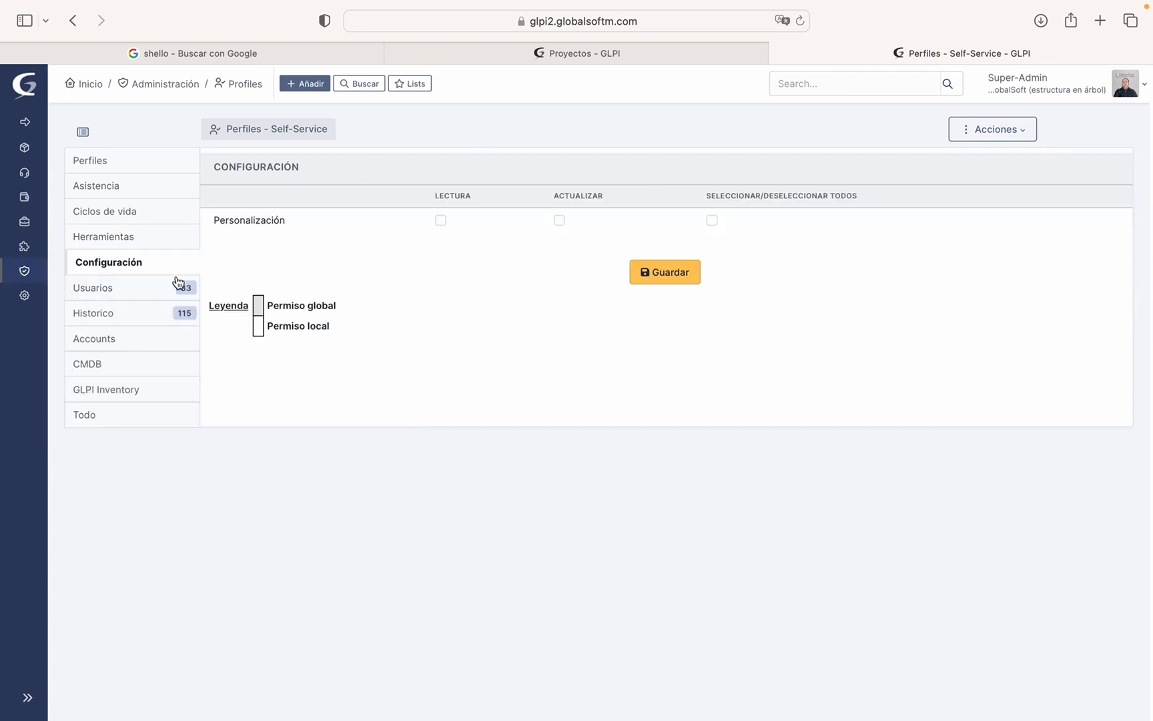
left_click(116, 288)
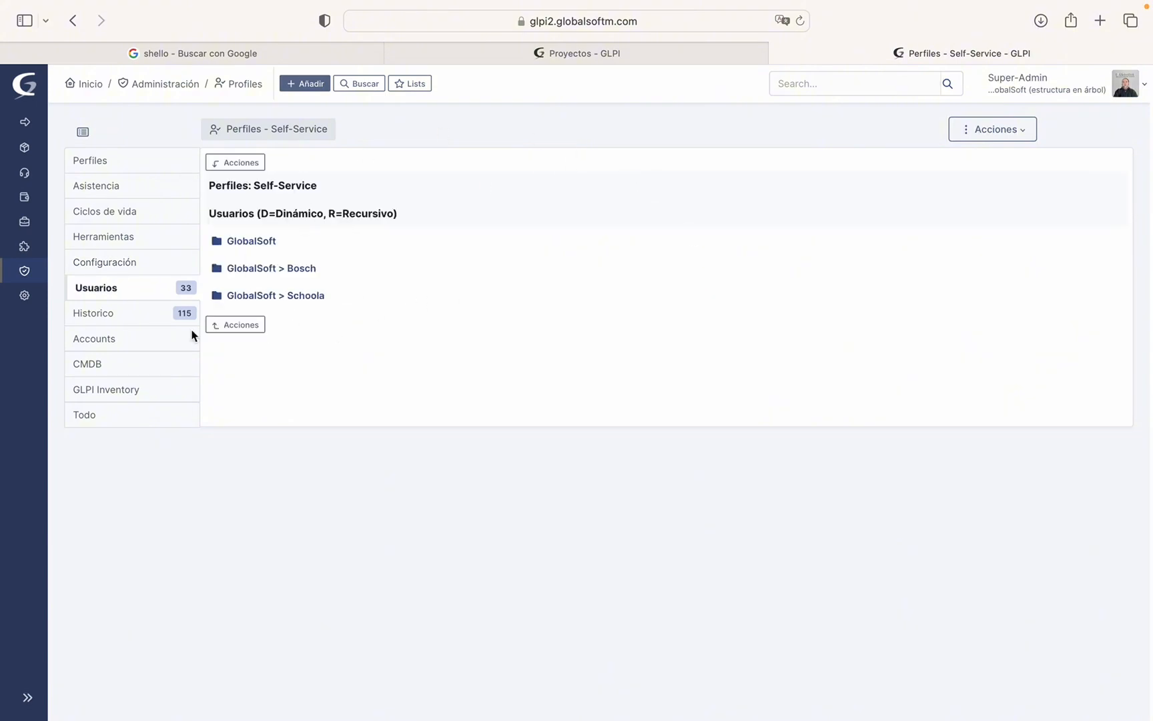
Examine the Self-Service profile's Historico log and its Accounts, CMDB and GLPI Inventory permissions
left_click(148, 319)
scroll(400, 367, "down", 6)
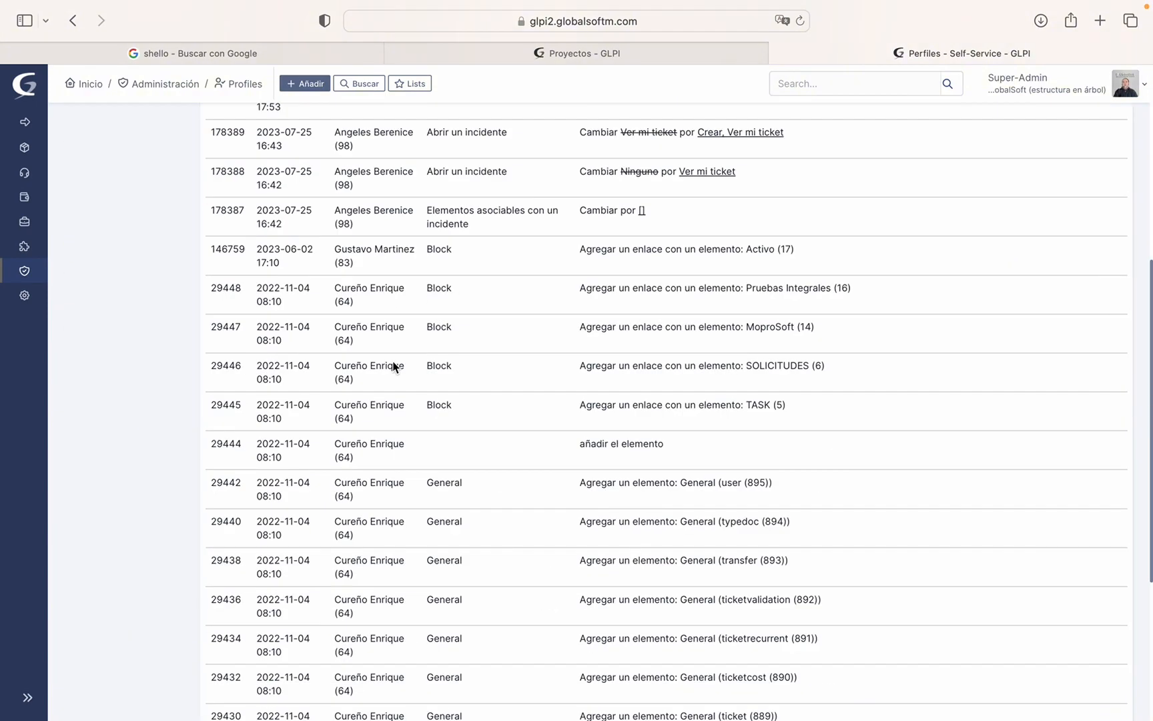
scroll(386, 376, "up", 6)
left_click(137, 345)
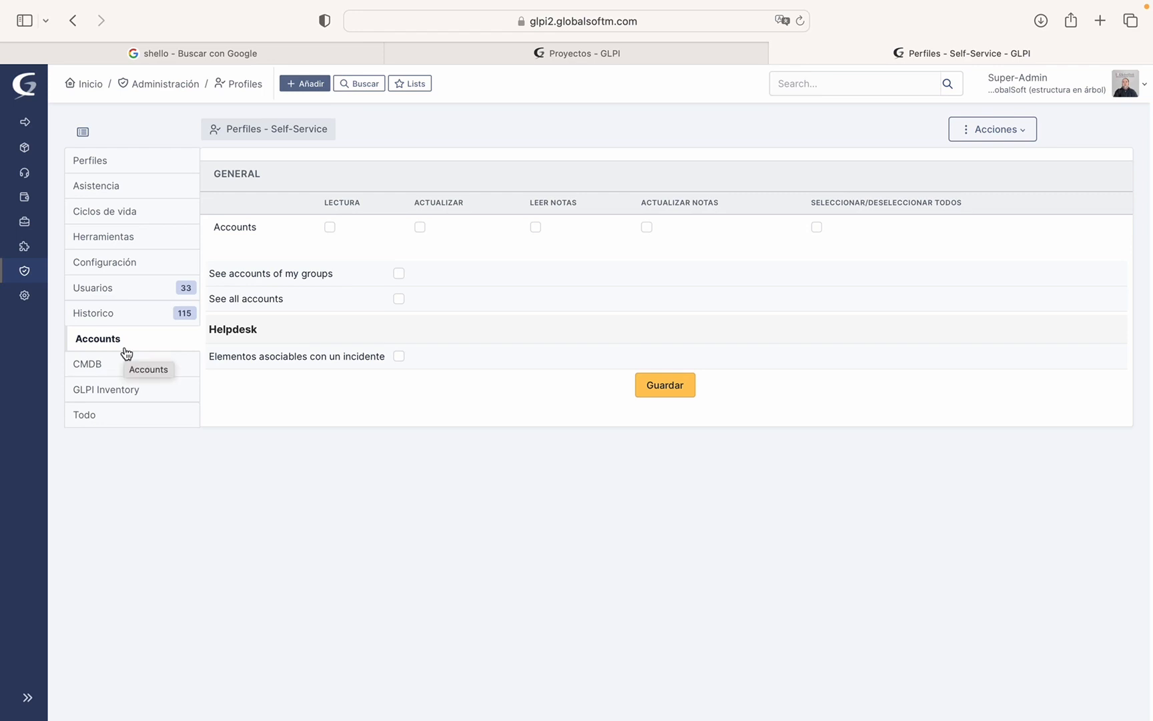
left_click(135, 366)
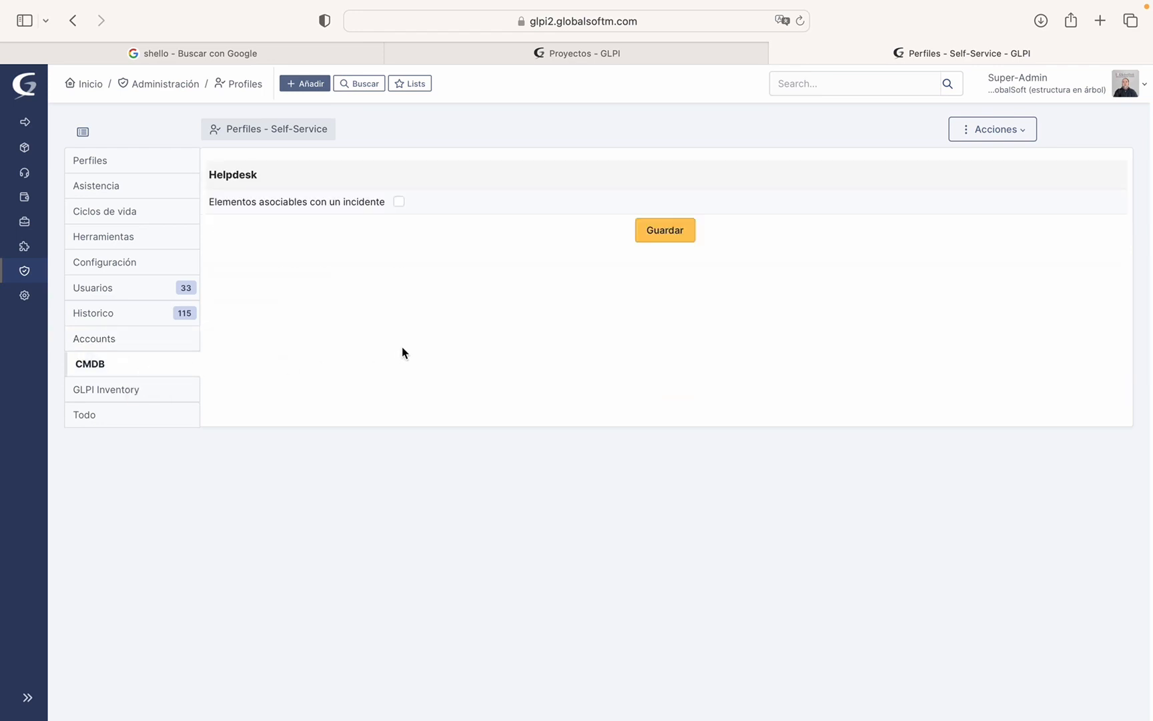
left_click(165, 396)
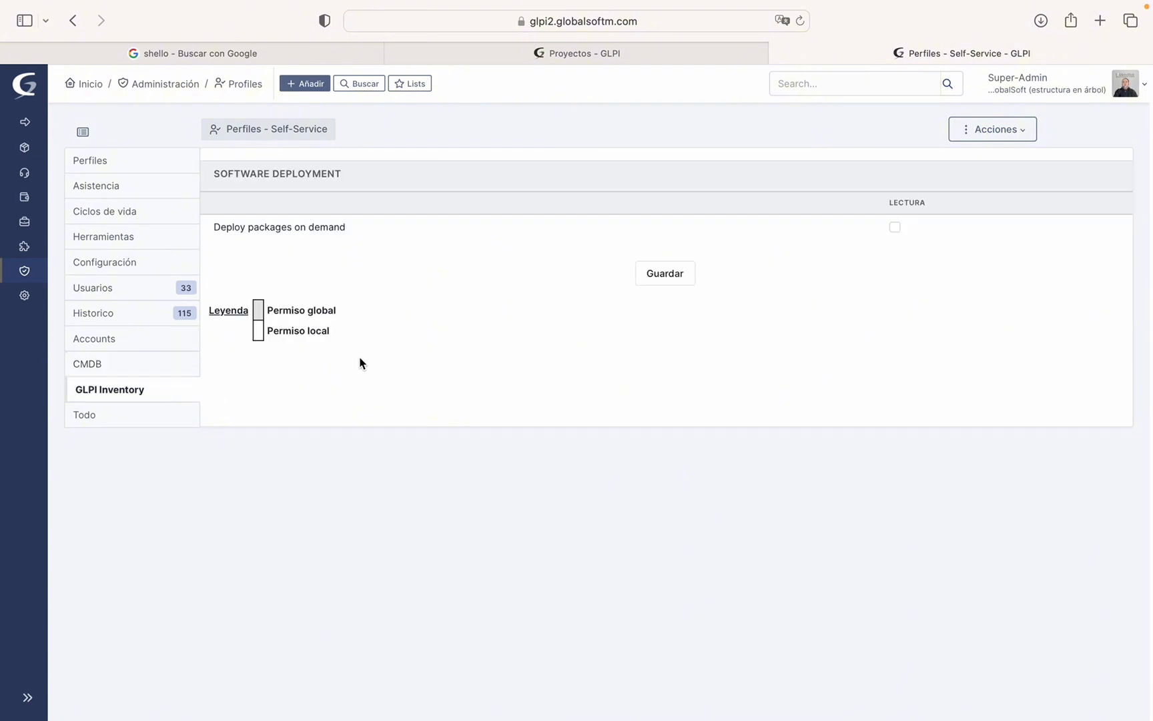
Recheck the Self-Service profile's Asistencia permissions and look over the list of all profiles
left_click(109, 162)
left_click(114, 187)
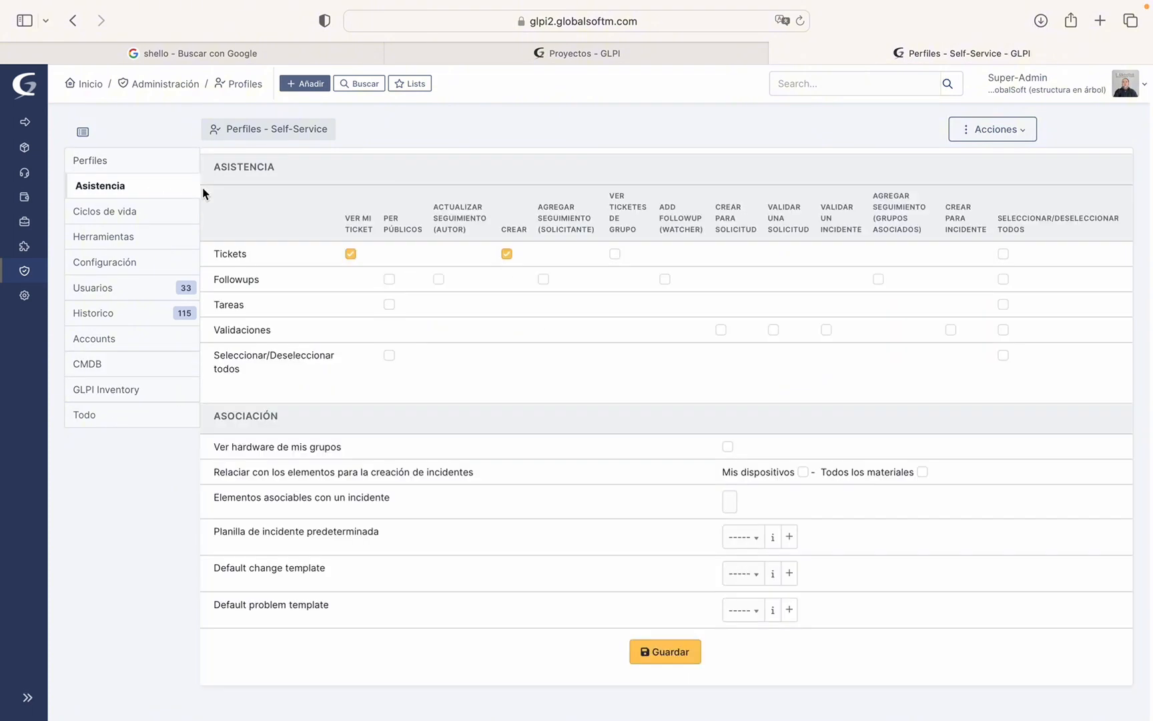
scroll(336, 299, "down", 1)
left_click(83, 131)
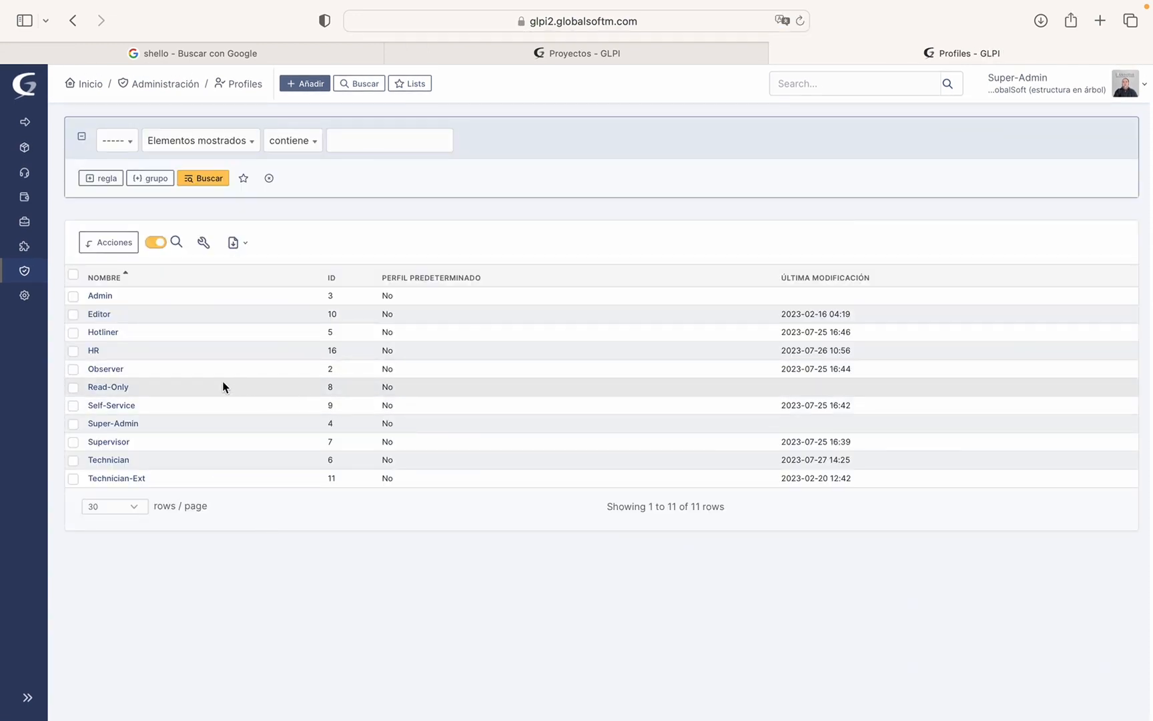
left_click(115, 406)
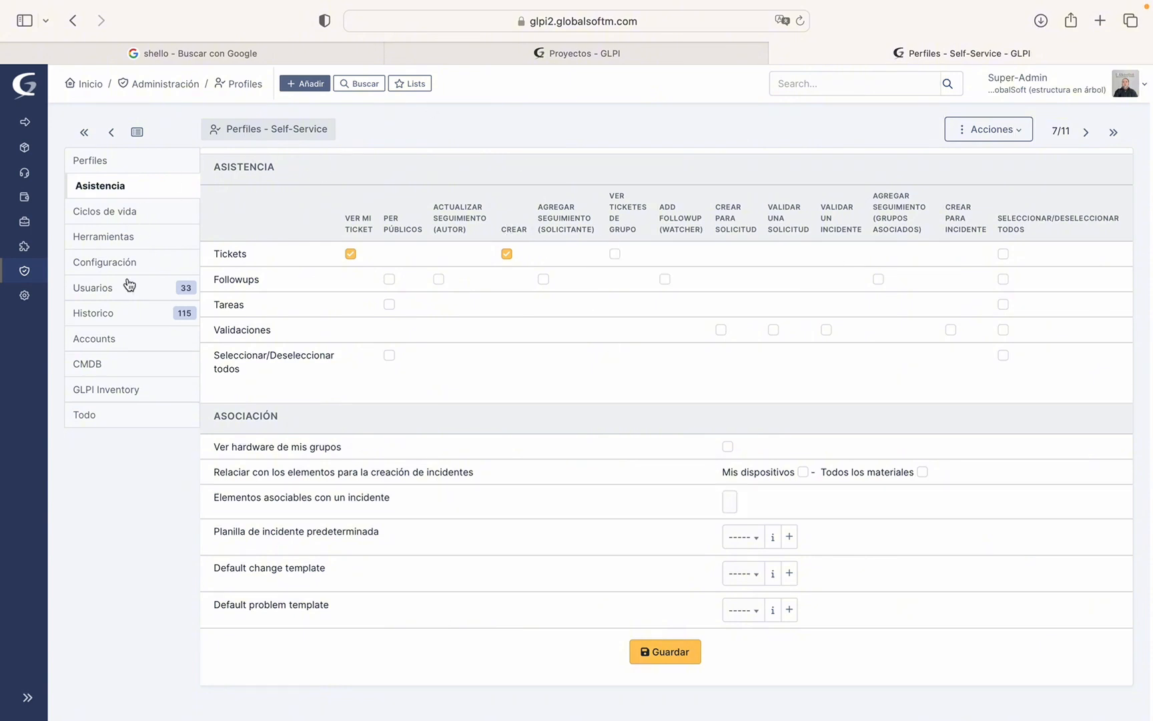
left_click(243, 84)
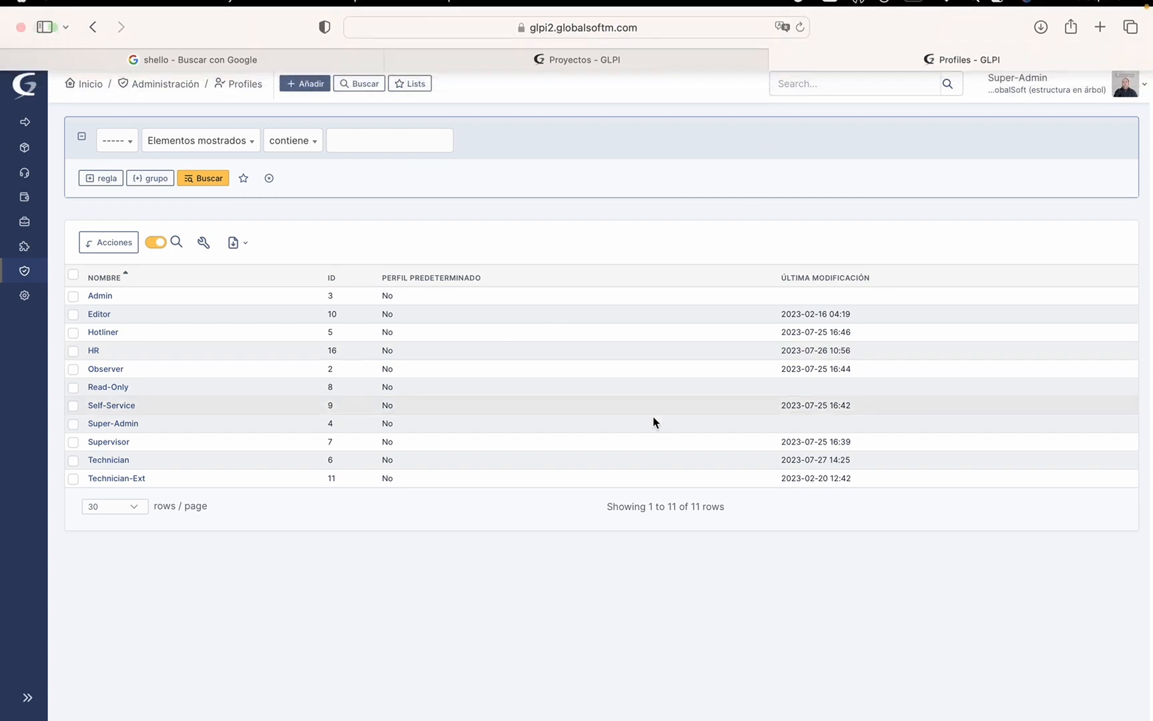
Return to the user's record in Usuarios and open the ESPECIALISTA SEGUNDO NIVEL group from its Groups section
mouse_move(34, 280)
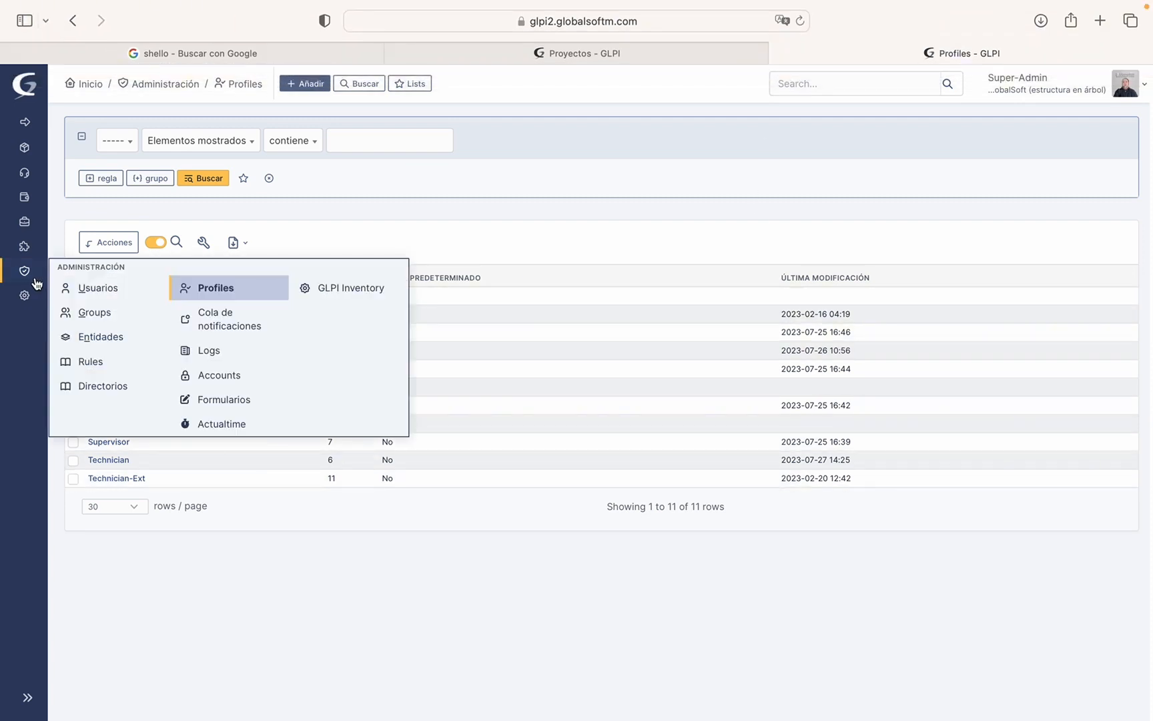
left_click(86, 290)
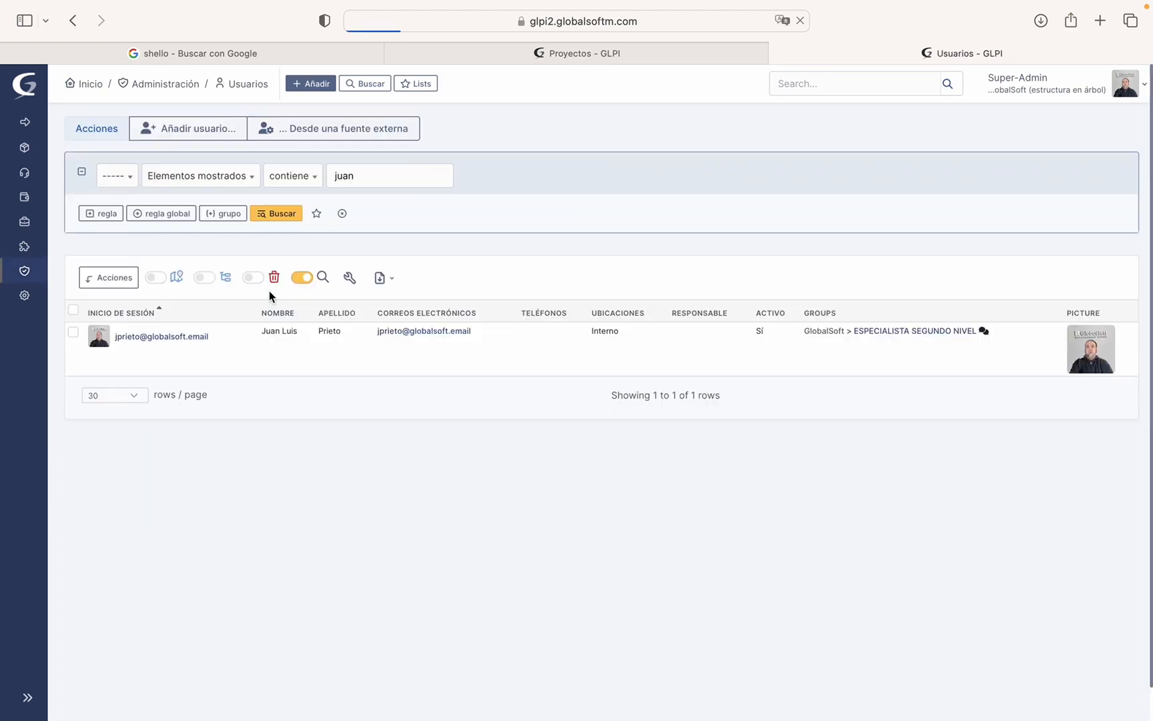
left_click(163, 339)
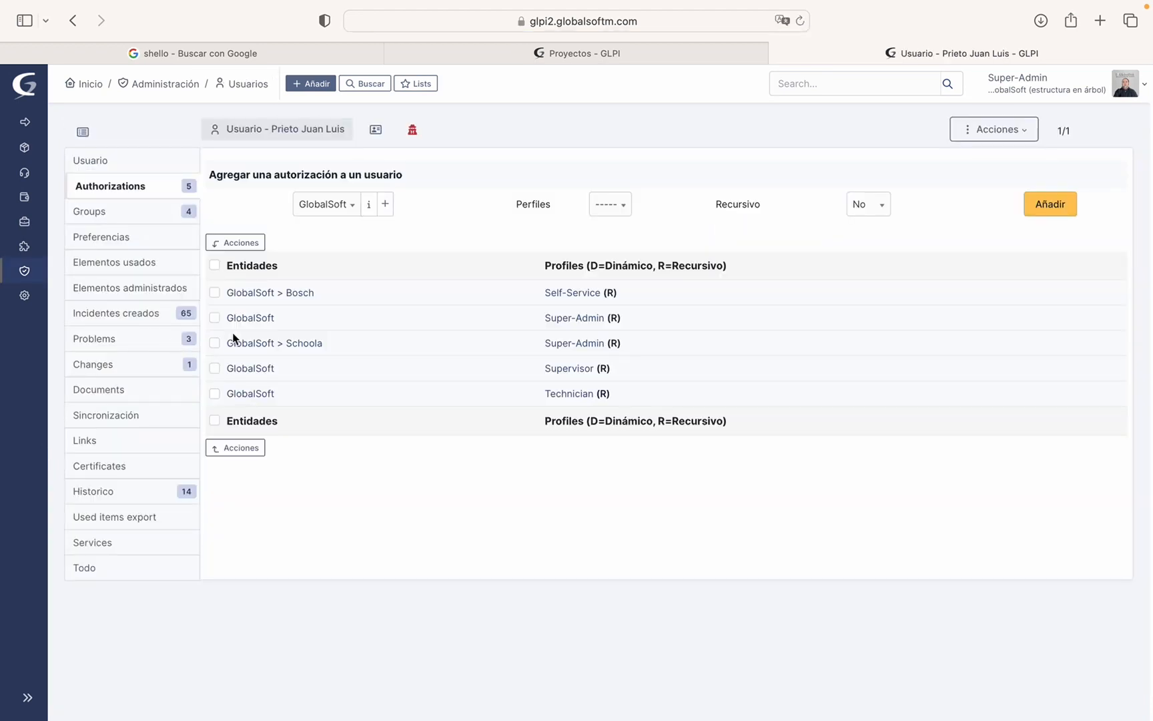
left_click(142, 212)
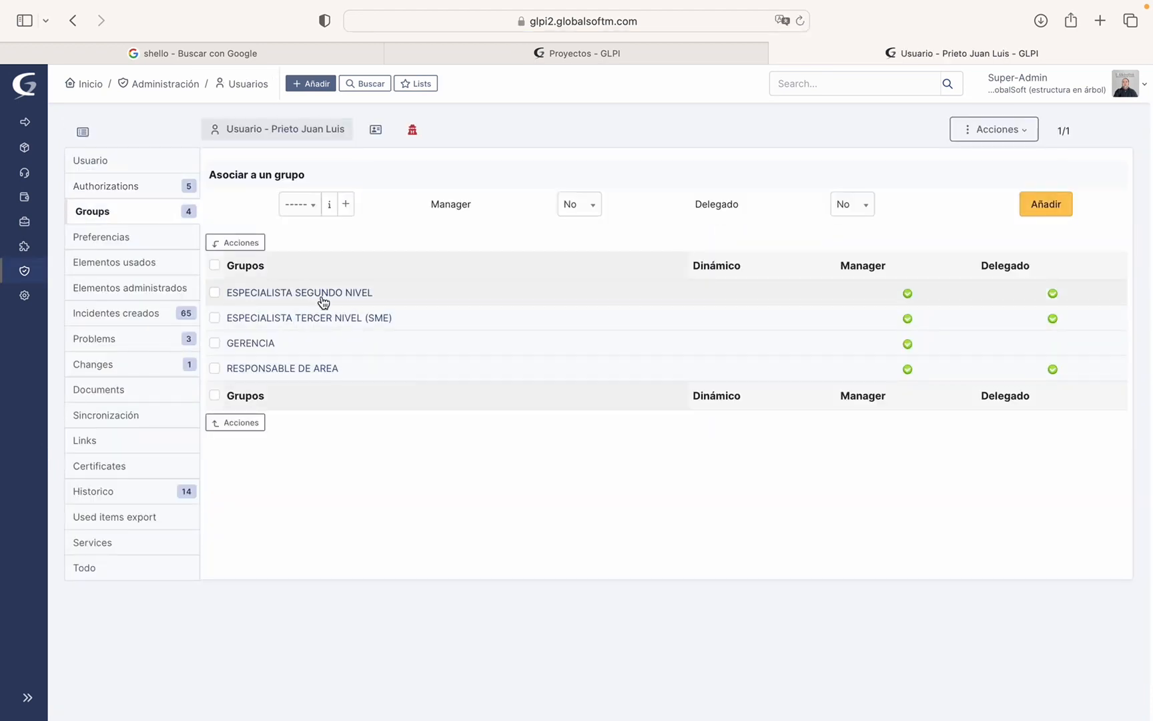
left_click(322, 295)
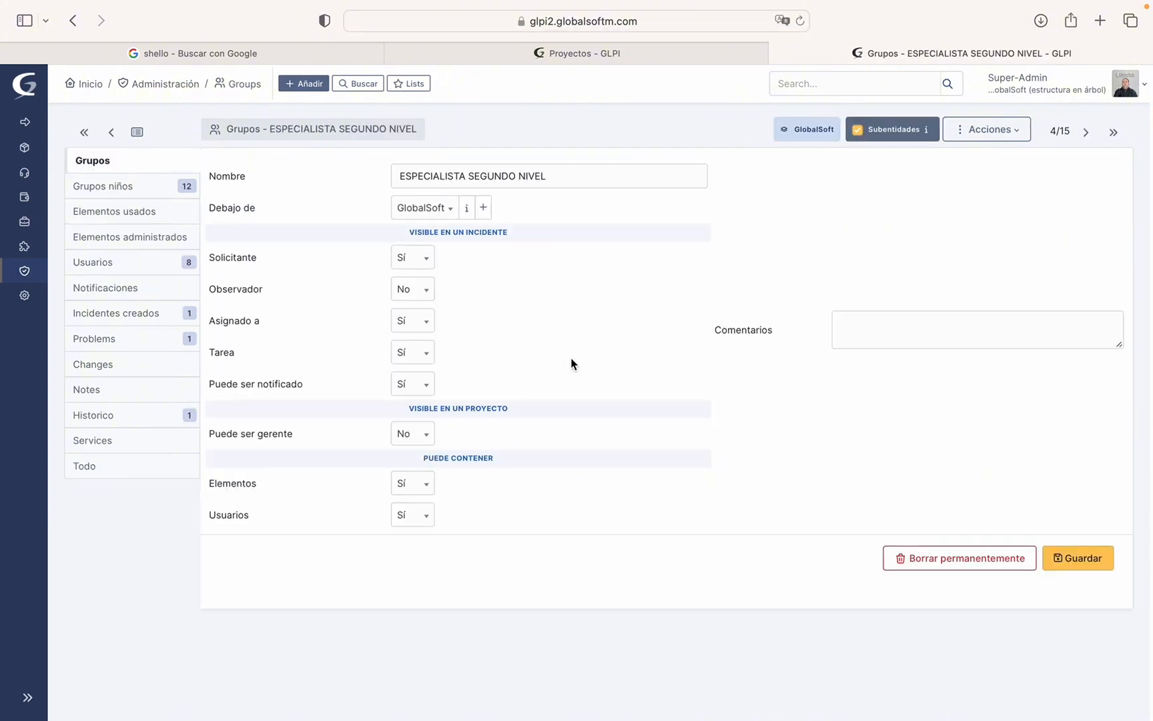
Review the ESPECIALISTA SEGUNDO NIVEL group's child groups and main settings, and browse back through the two preceding group records
left_click(135, 186)
left_click(129, 171)
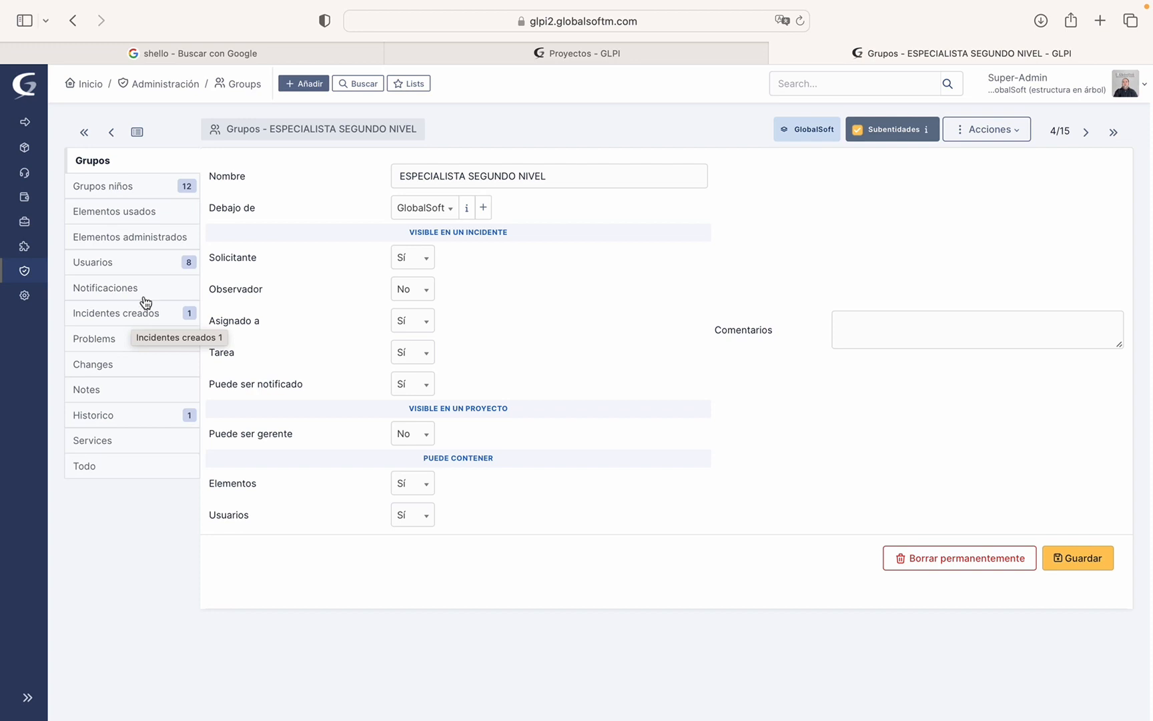
left_click(107, 144)
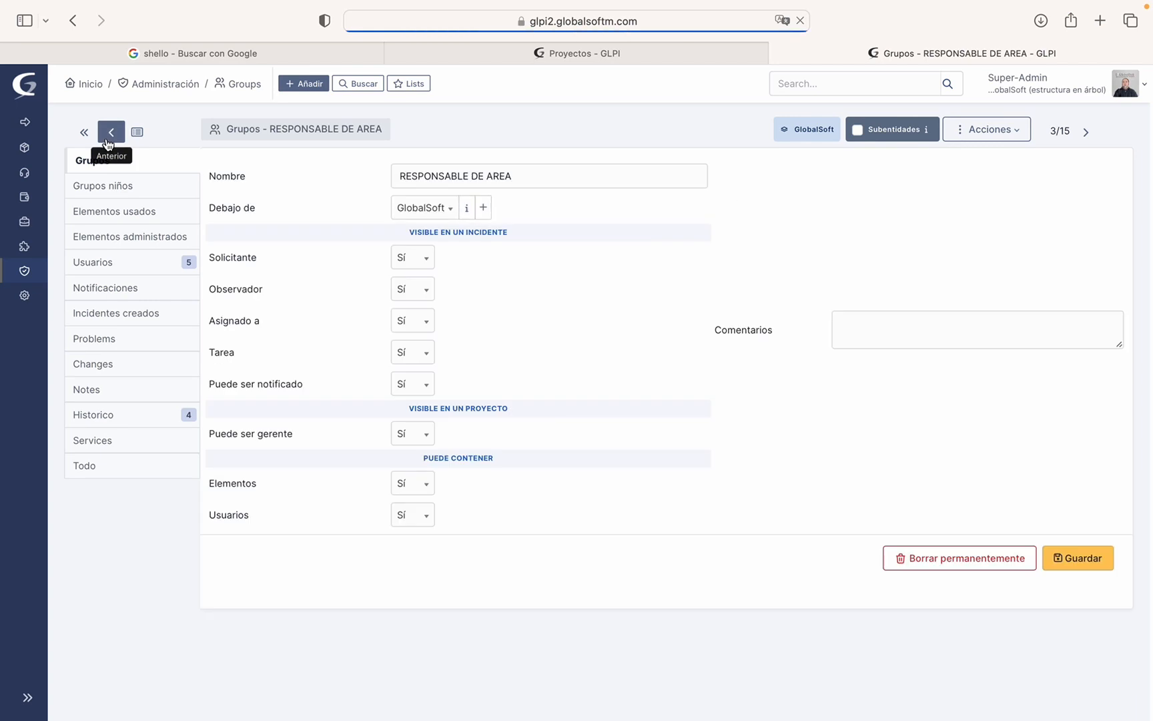
left_click(108, 144)
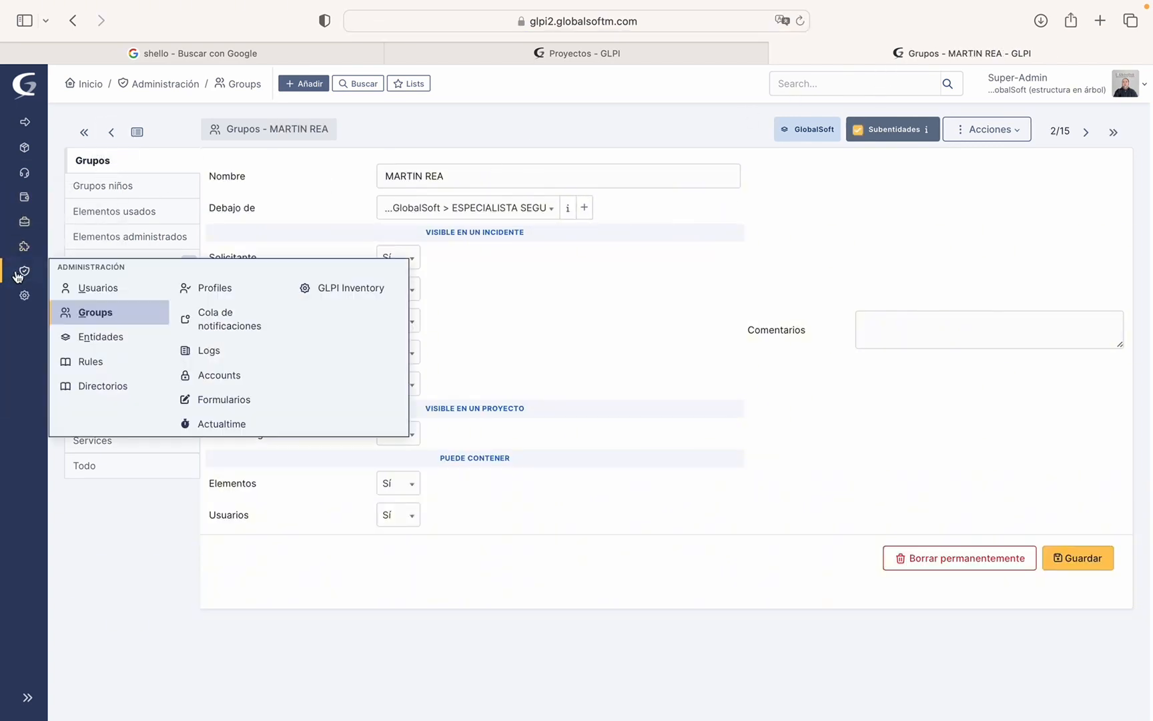
Reopen the user's record from Usuarios and review the general data and remote access keys in the Usuario section
mouse_move(25, 270)
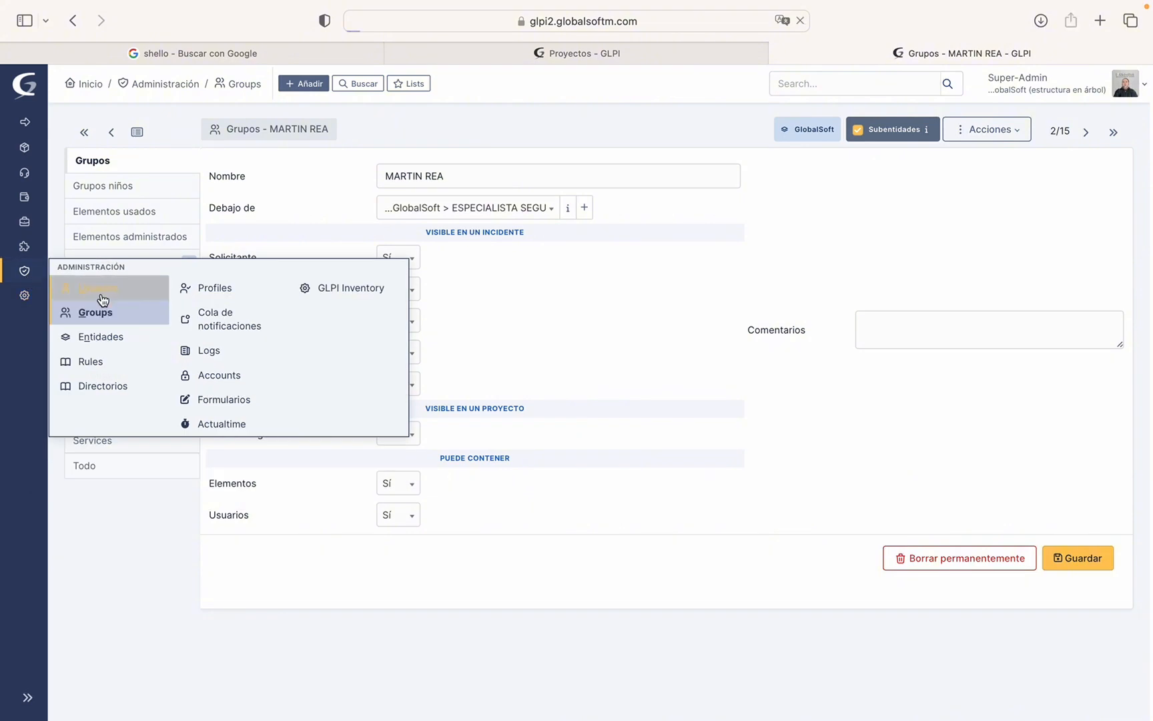
left_click(100, 293)
left_click(127, 337)
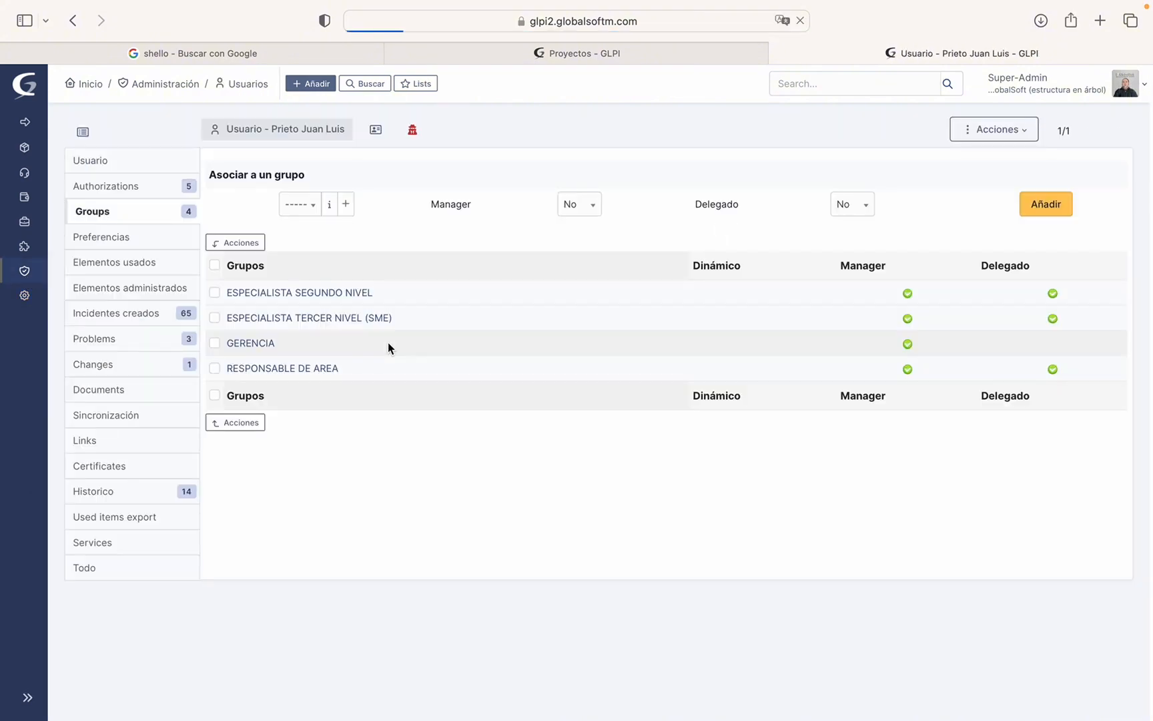
left_click(91, 160)
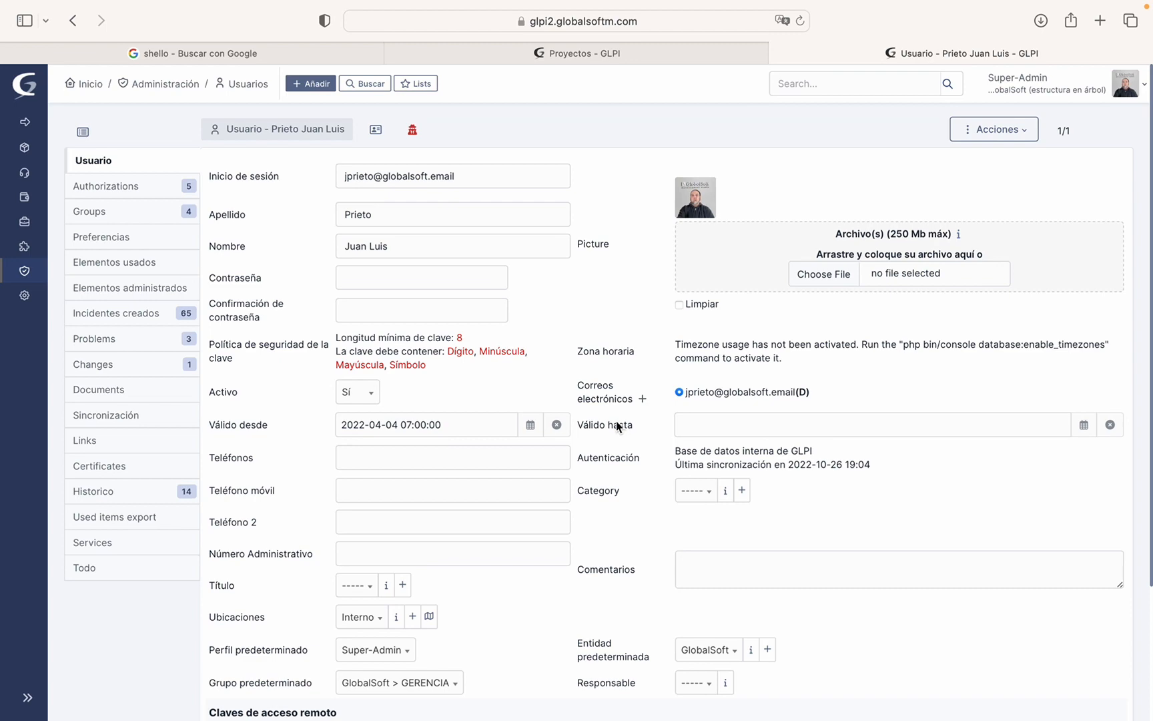
scroll(617, 426, "down", 5)
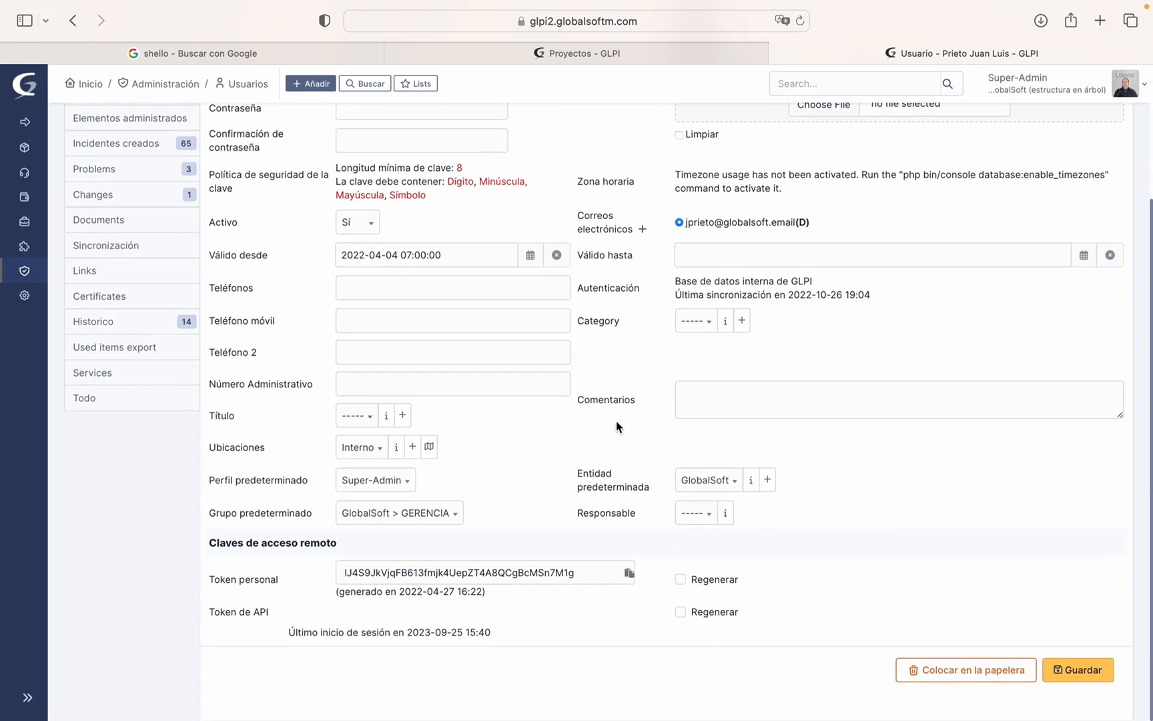
scroll(616, 420, "up", 5)
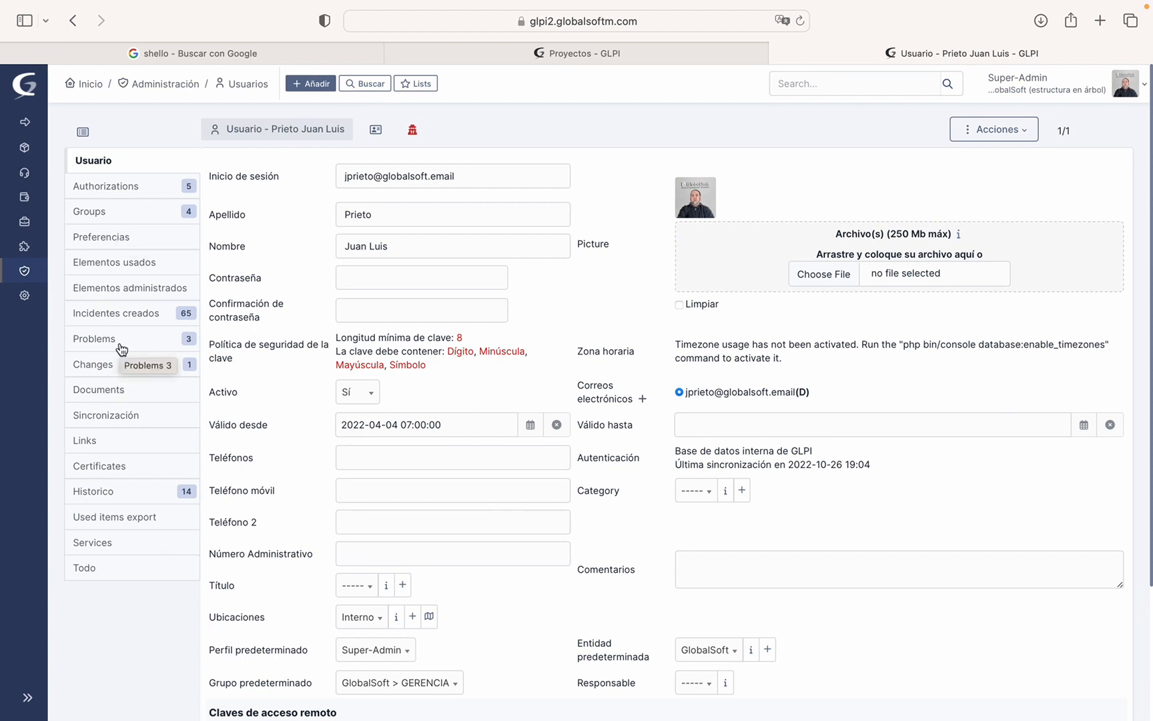
Revisit the user's Incidentes creados, Historico and Services sections and finish on the general Usuario data
left_click(123, 318)
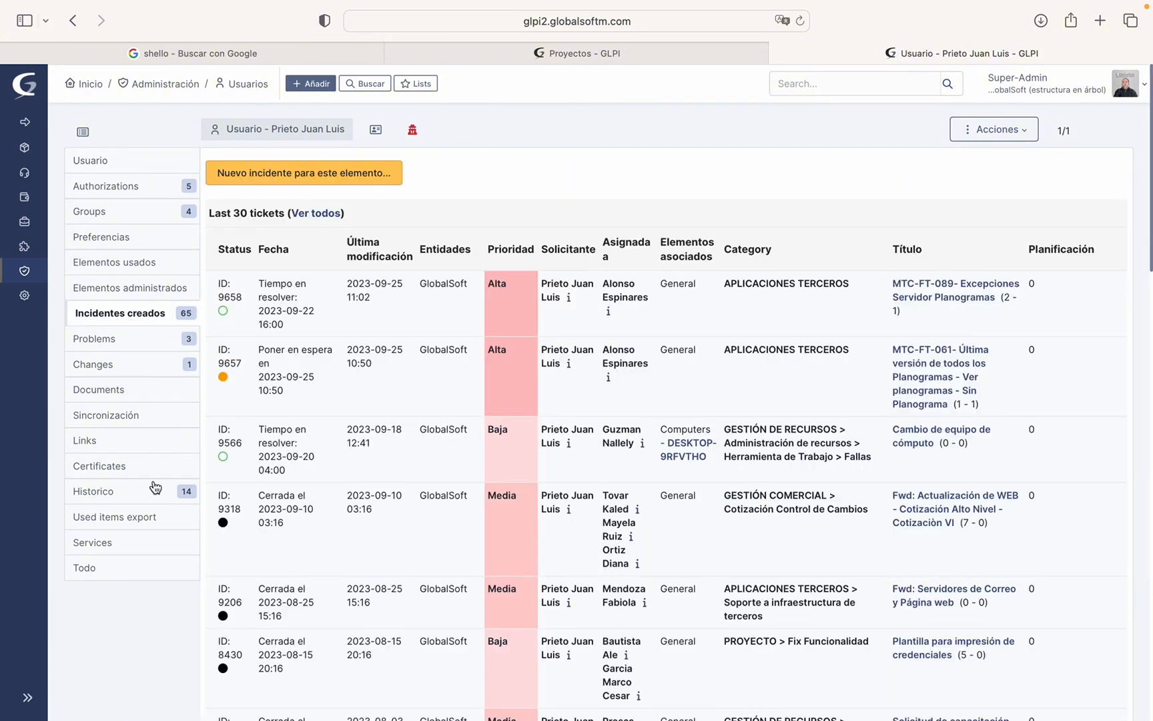
left_click(107, 492)
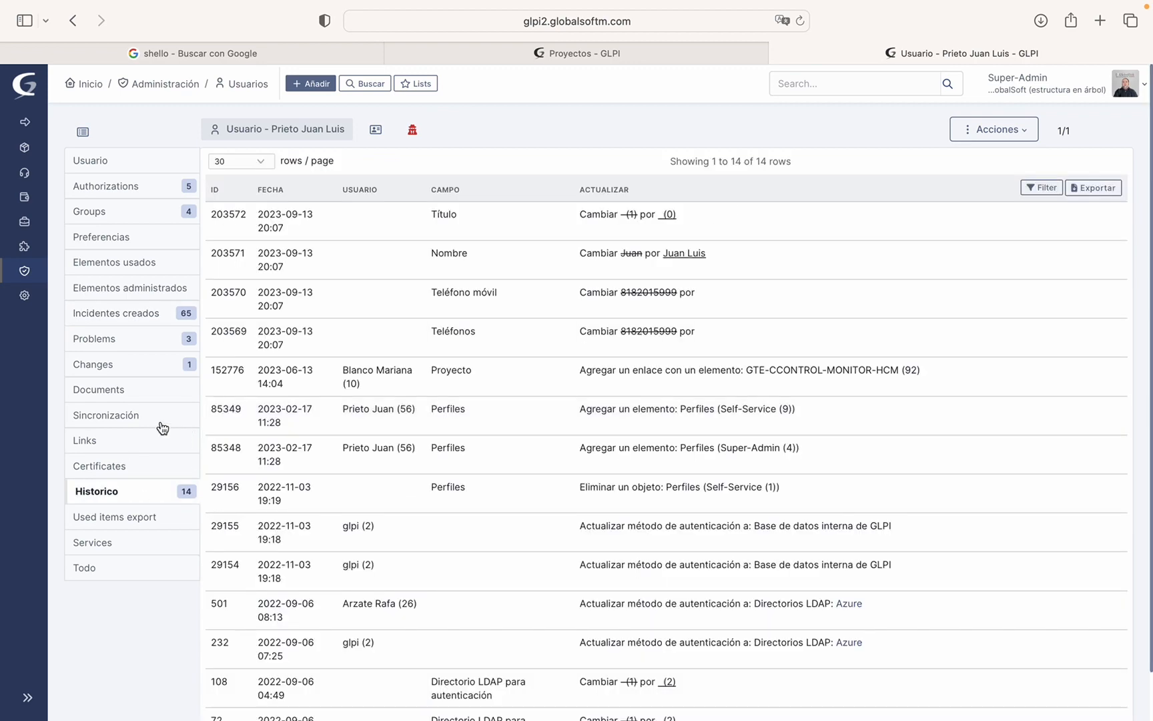
left_click(107, 544)
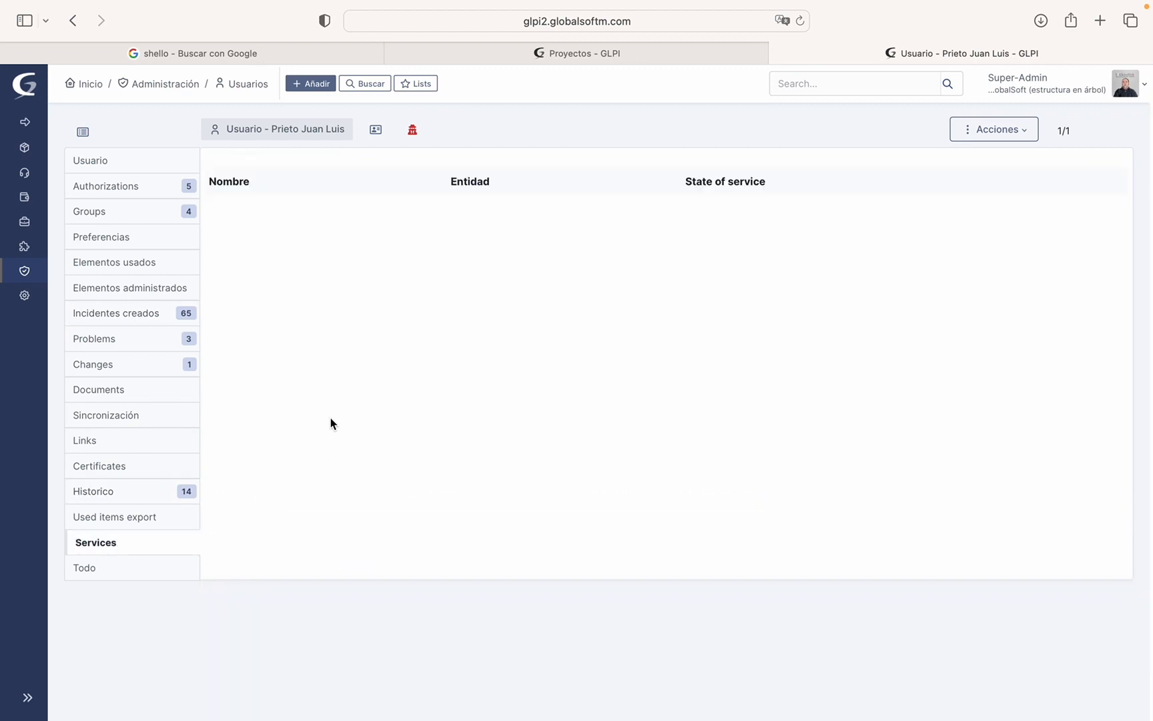
left_click(126, 160)
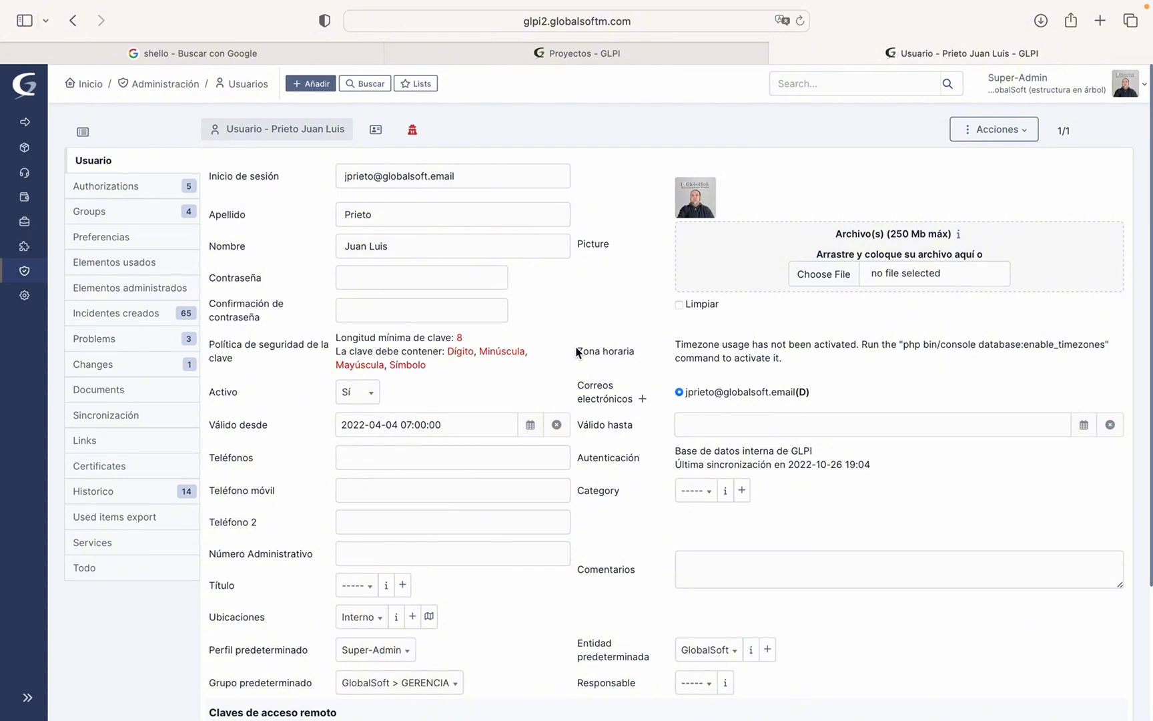
scroll(578, 352, "down", 2)
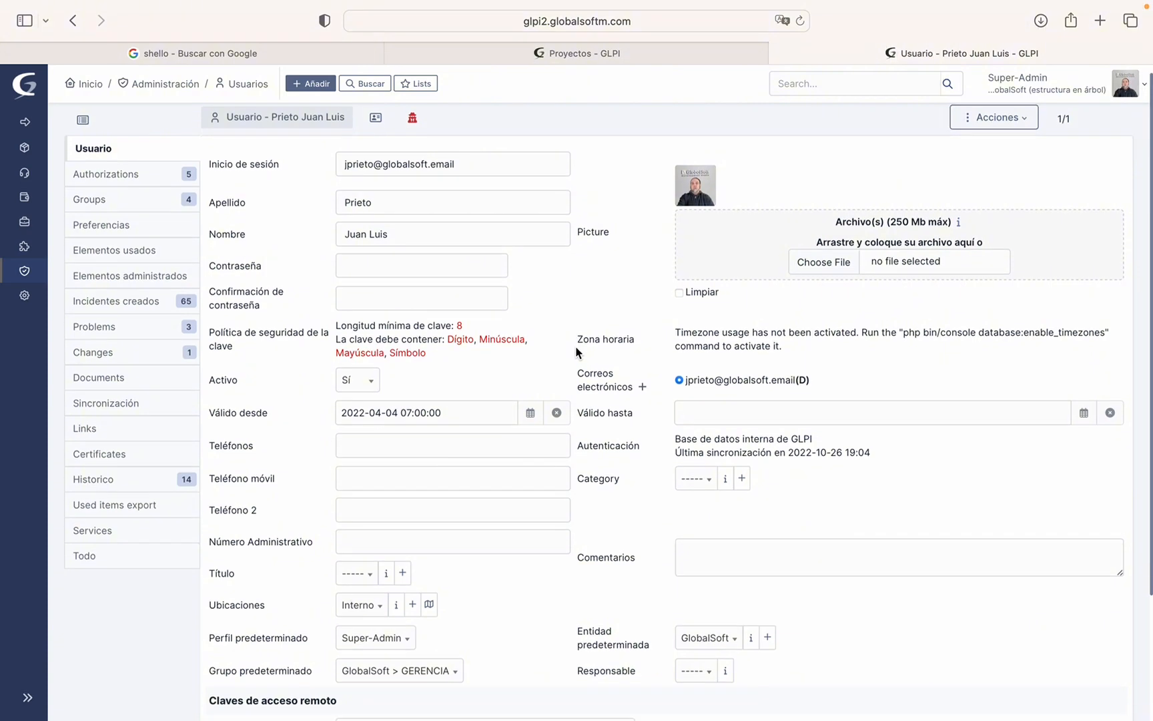